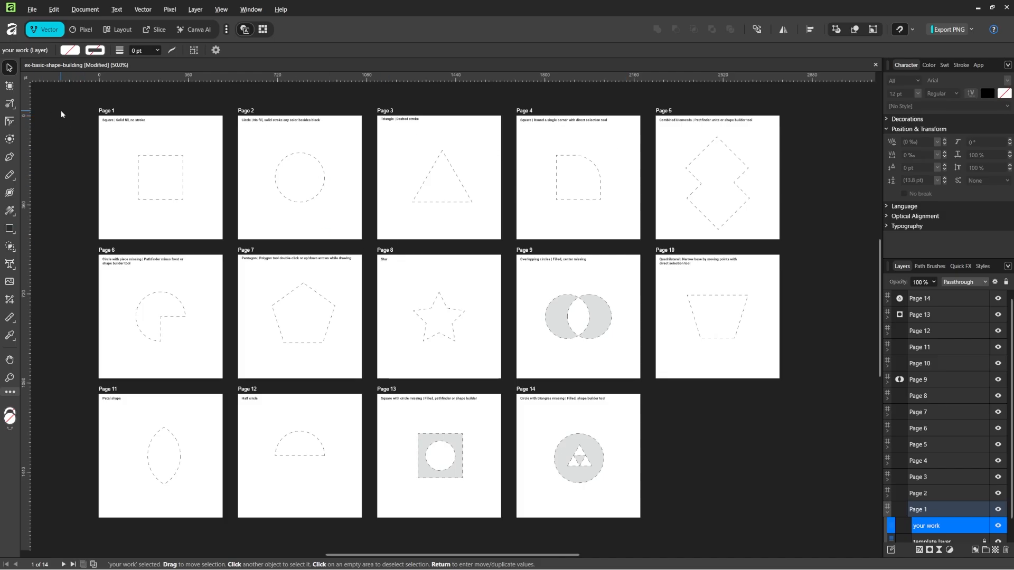
# Draw a solid red square without a stroke over the dashed square template on Page 1.
pyautogui.scroll(5, 61, 111)
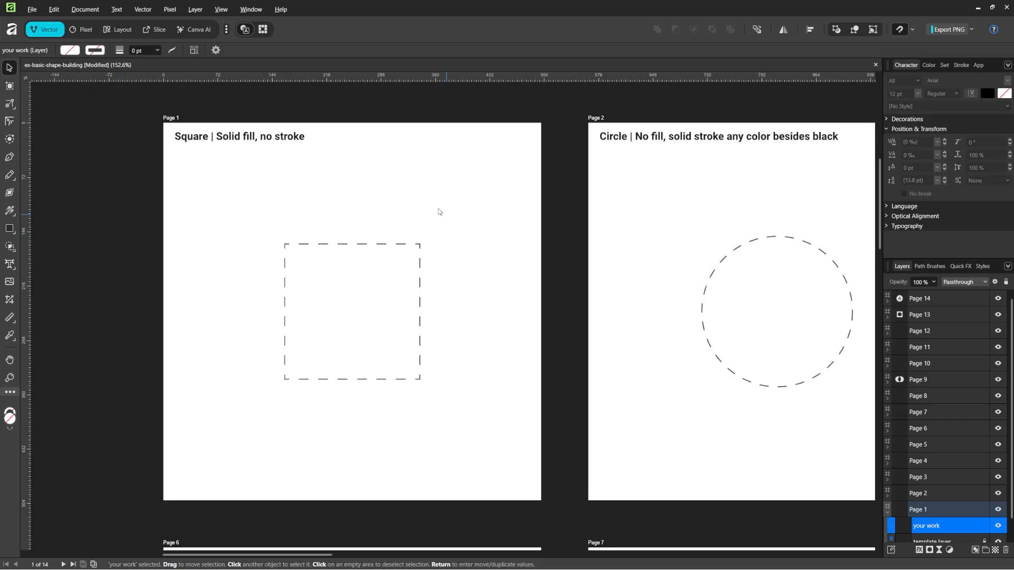
pyautogui.click(10, 232)
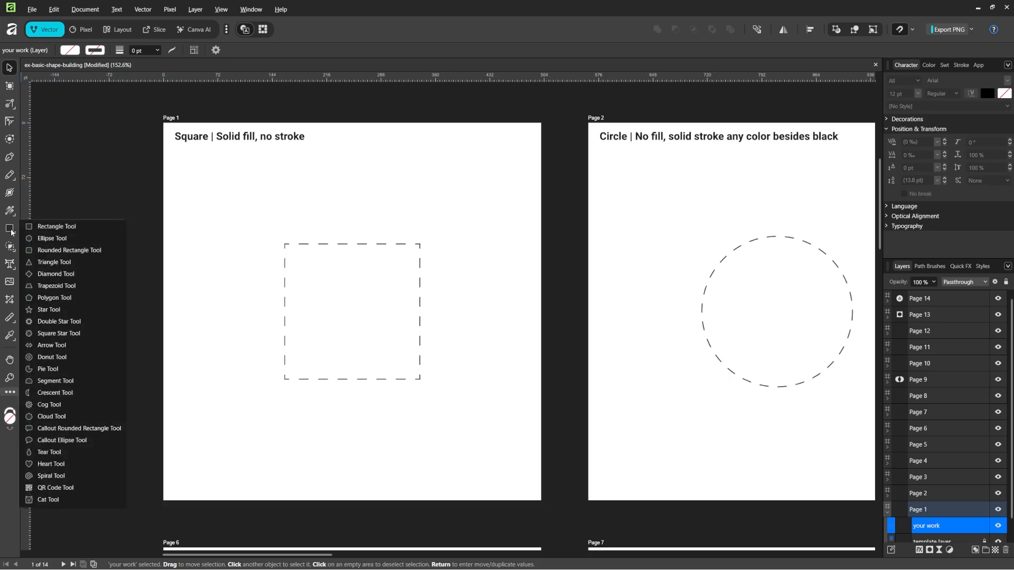
pyautogui.click(79, 227)
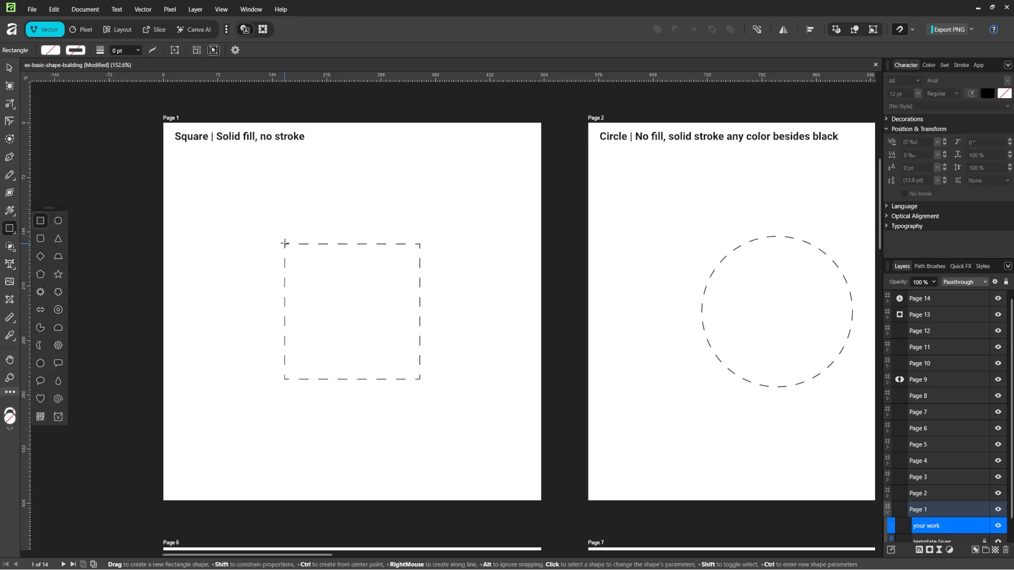
pyautogui.moveTo(285, 243); pyautogui.dragTo(433, 368)
pyautogui.press('v')
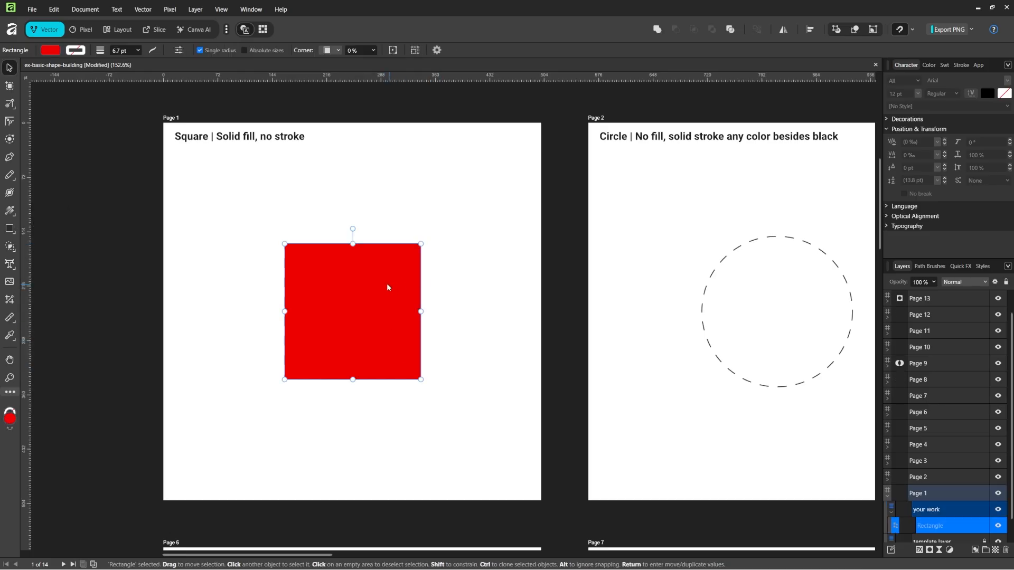
pyautogui.click(485, 249)
pyautogui.click(348, 290)
pyautogui.click(508, 263)
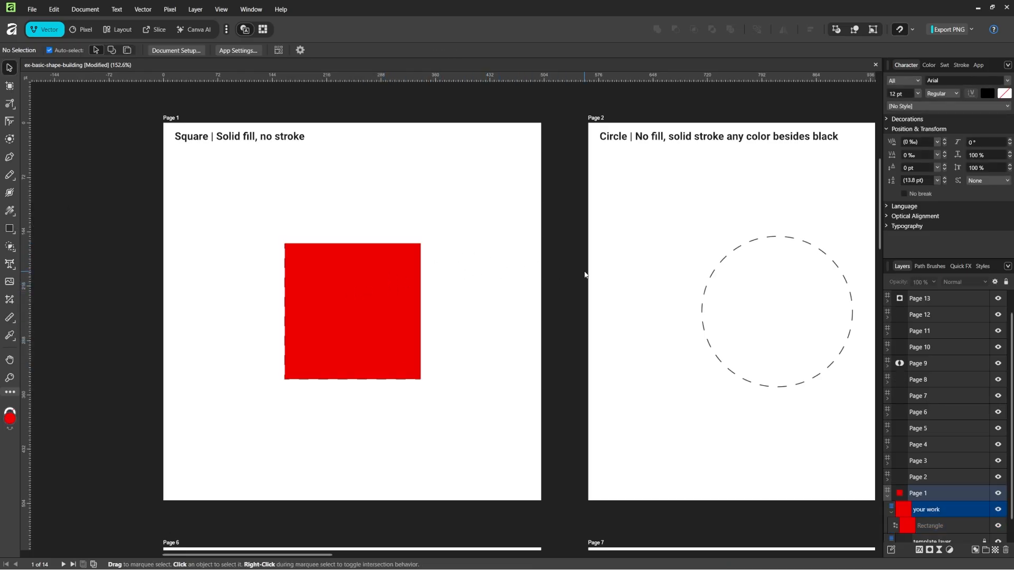
# Draw a circle outward from the centre of the dashed circle template on Page 2.
pyautogui.moveTo(582, 273); pyautogui.dragTo(260, 270)
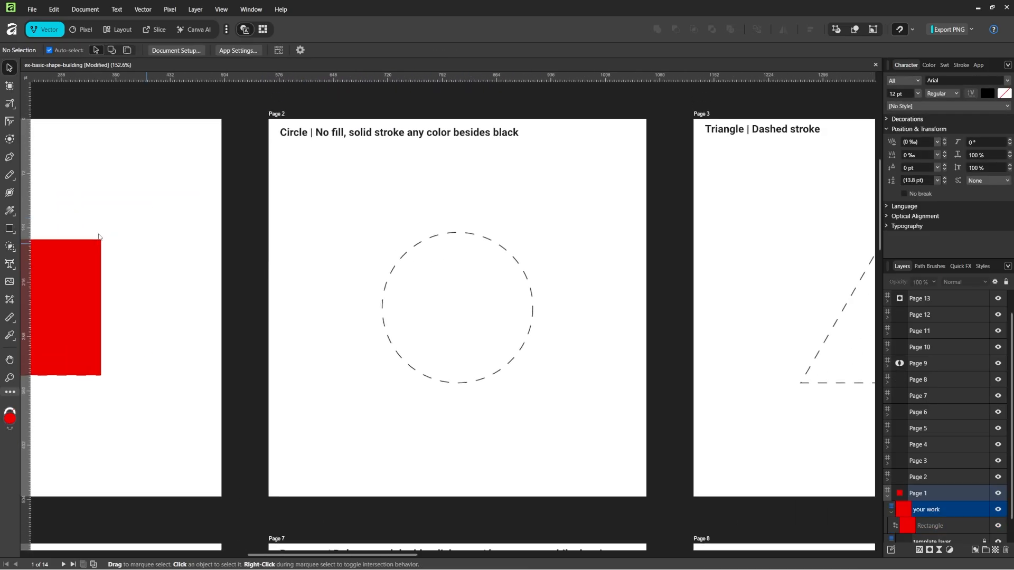
pyautogui.click(11, 236)
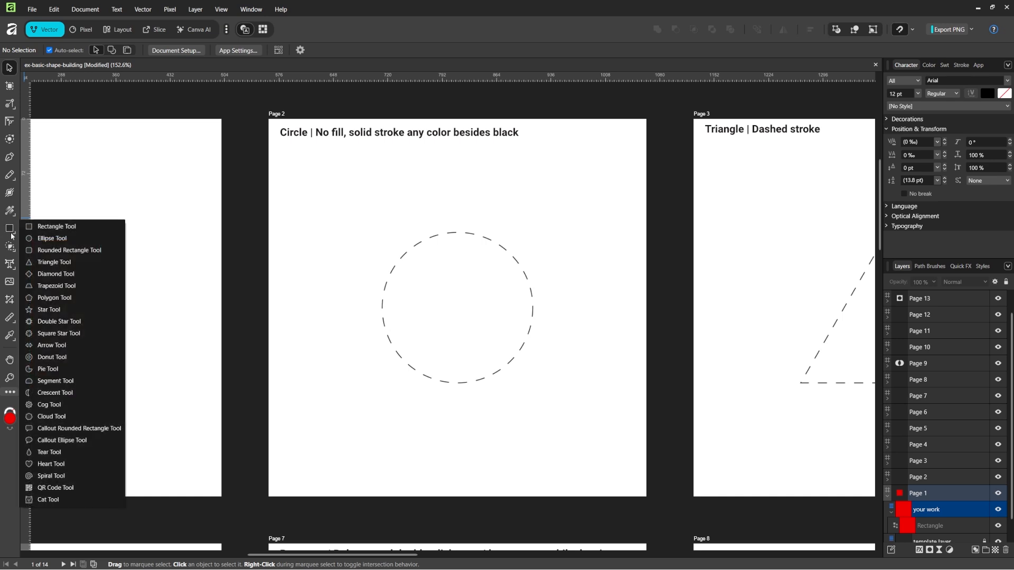
pyautogui.click(47, 240)
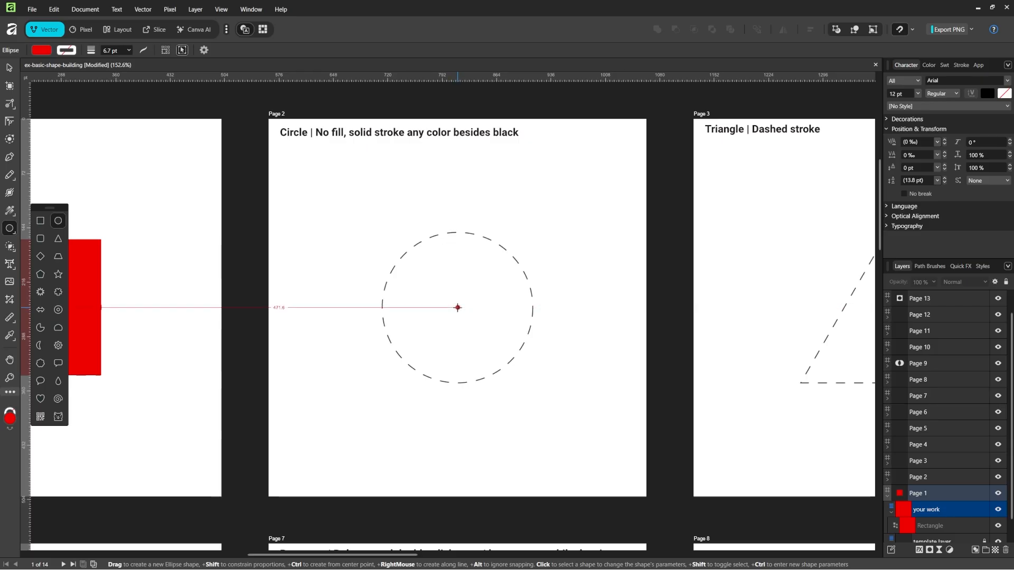
pyautogui.moveTo(457, 308); pyautogui.dragTo(545, 374)
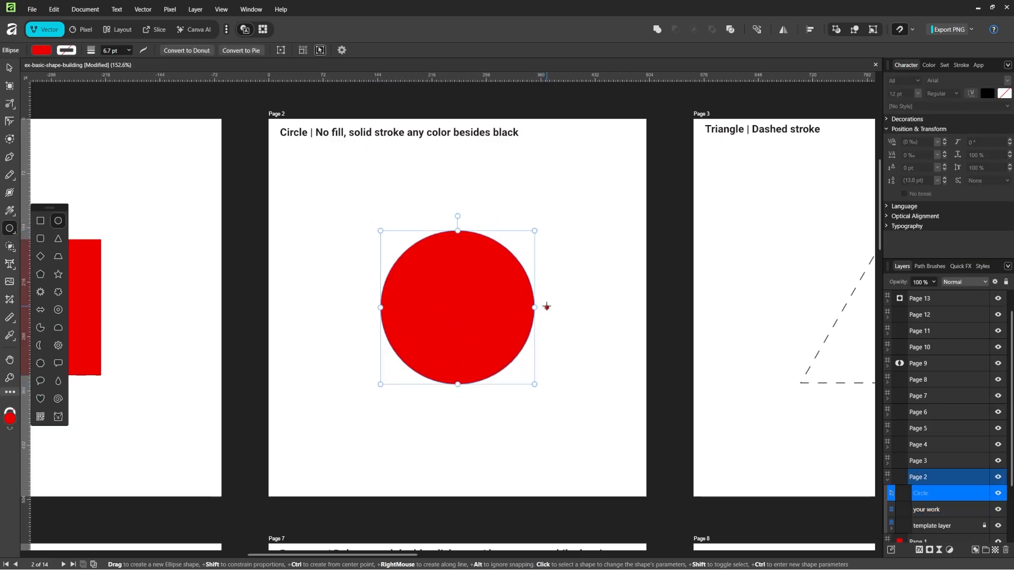
pyautogui.press('v')
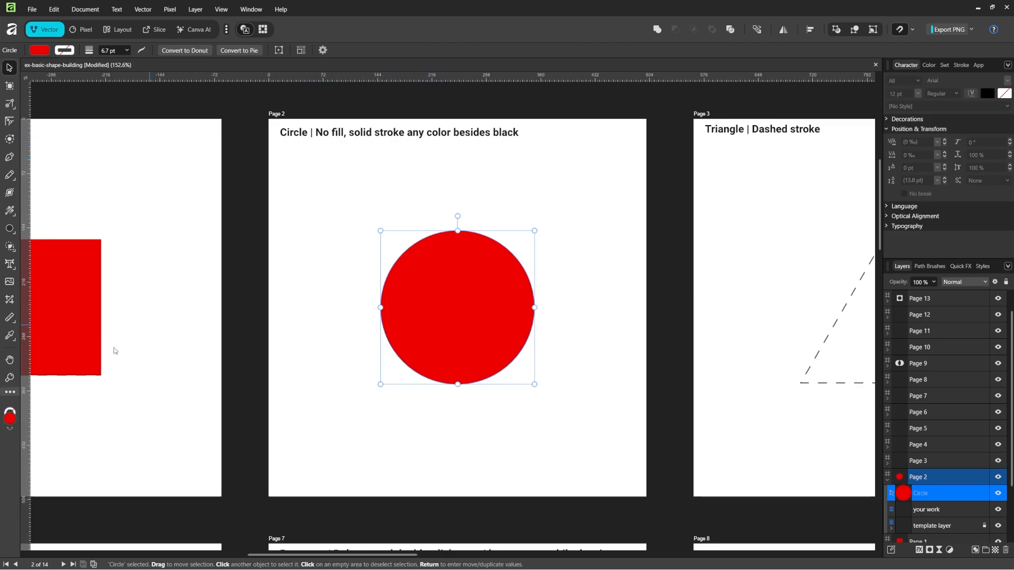
# Remove the circle's fill and give it a solid red FF0000 stroke.
pyautogui.click(45, 52)
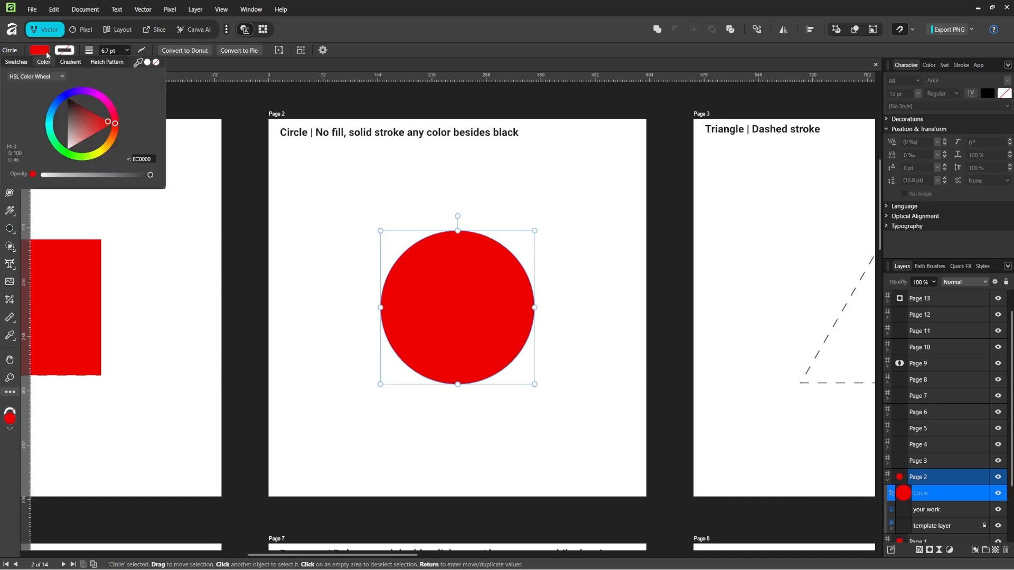
pyautogui.click(157, 62)
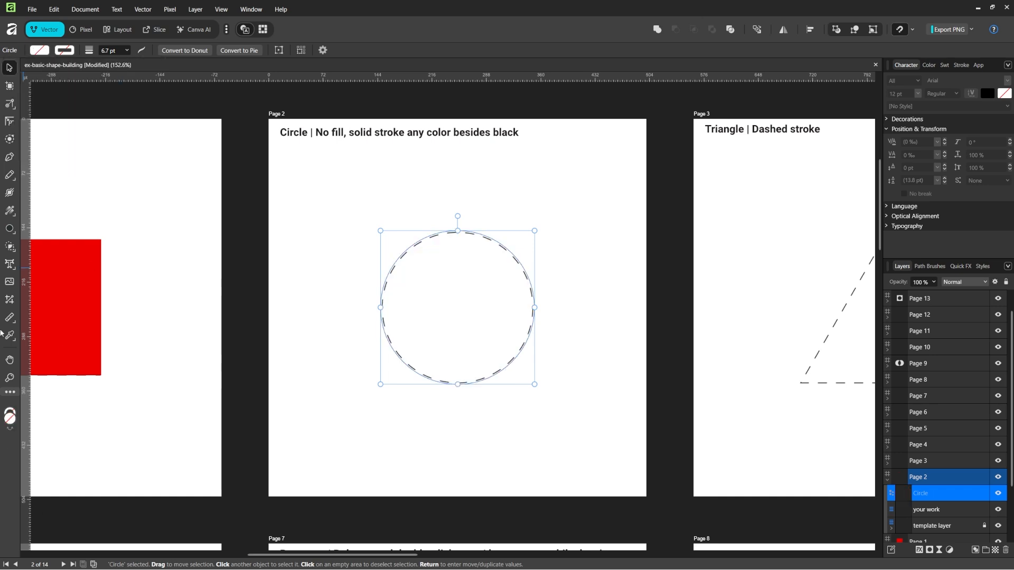
pyautogui.click(13, 414)
pyautogui.click(70, 53)
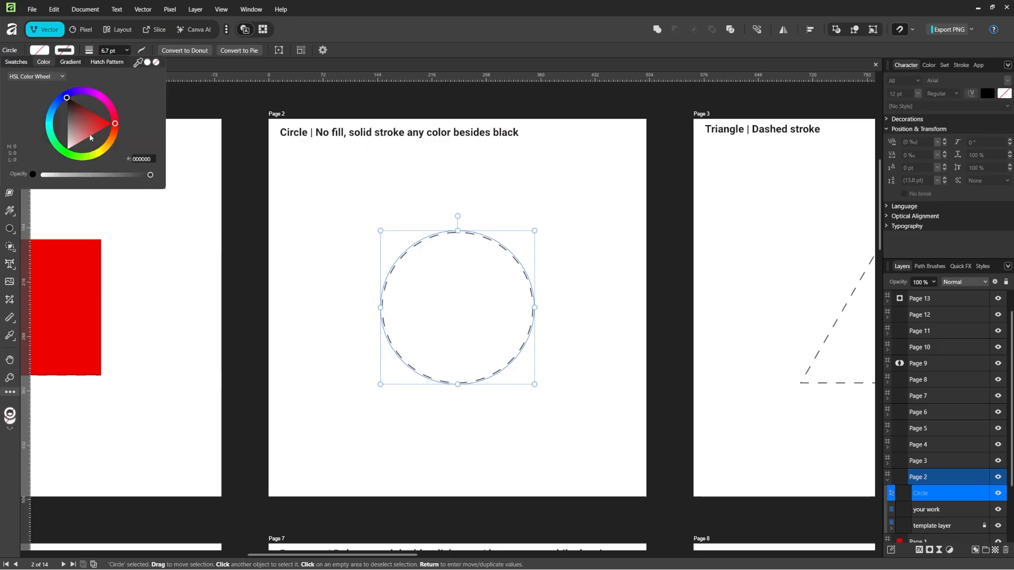
pyautogui.moveTo(84, 112); pyautogui.dragTo(136, 122)
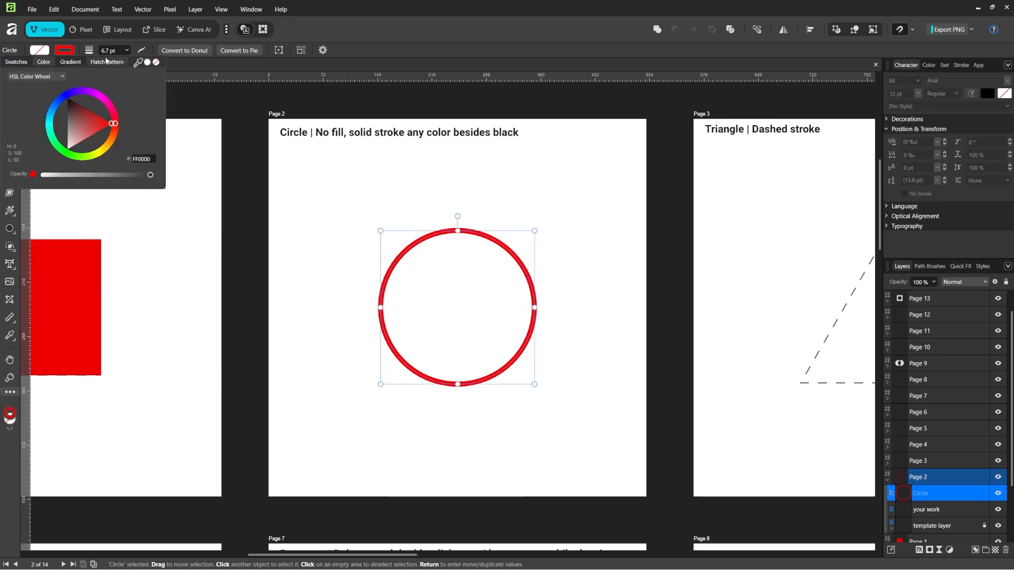
# Thicken the circle's stroke to 14.5 pt and deselect it.
pyautogui.click(126, 53)
pyautogui.click(127, 54)
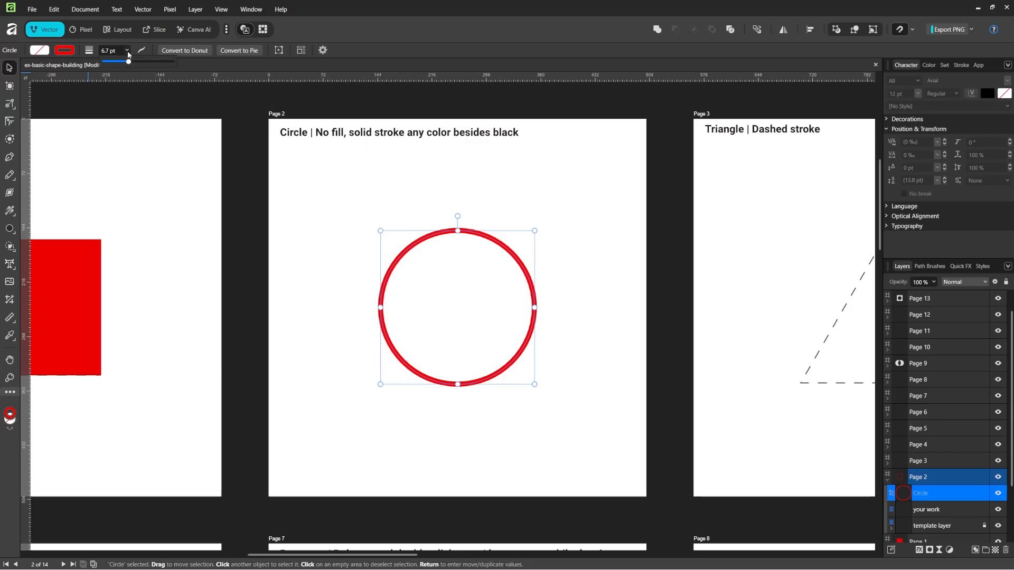
pyautogui.moveTo(132, 67); pyautogui.dragTo(137, 68)
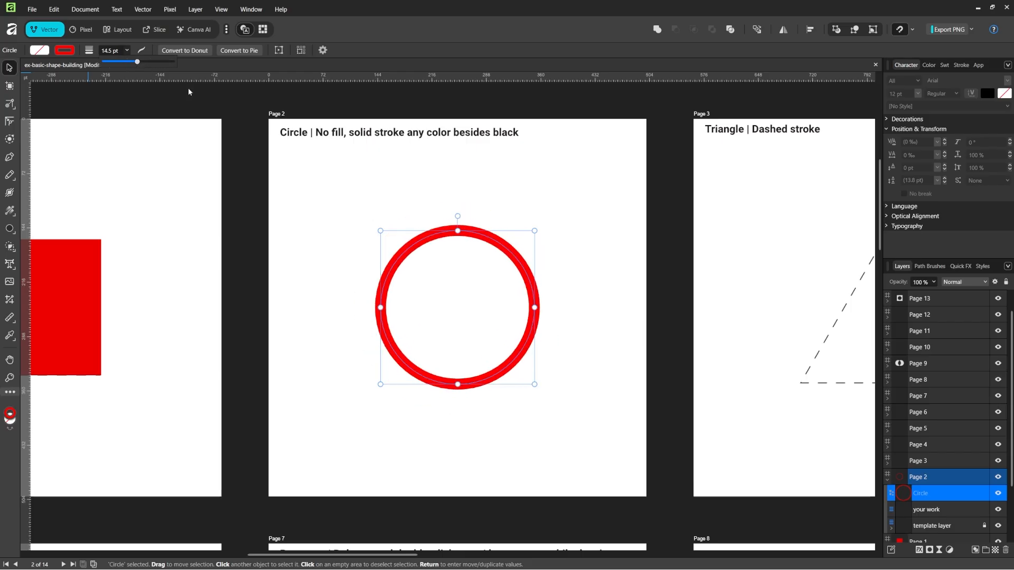
pyautogui.click(612, 207)
# Draw a triangle from the centre of the dashed triangle template on Page 3.
pyautogui.moveTo(670, 280); pyautogui.dragTo(165, 283)
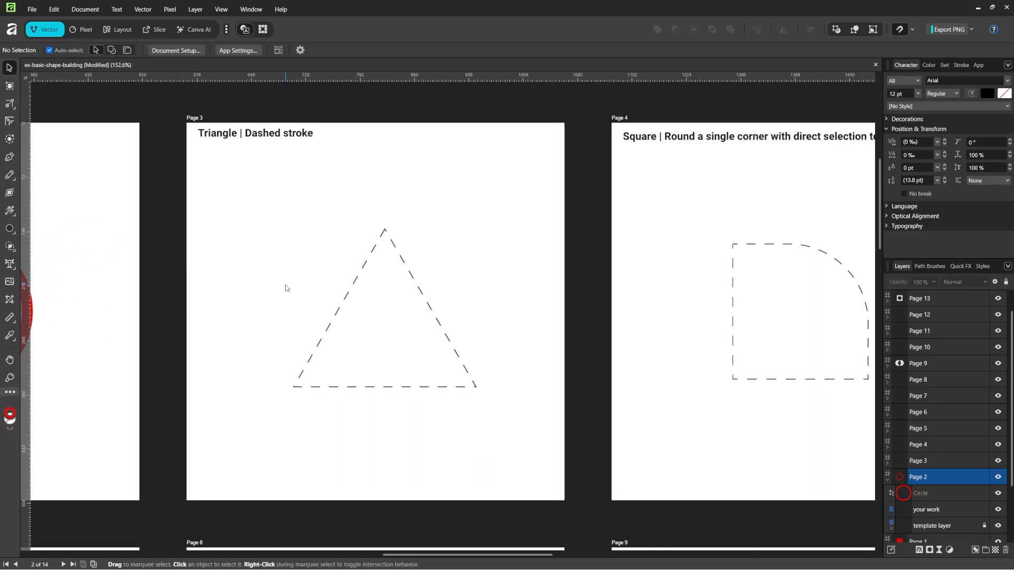
pyautogui.moveTo(305, 286); pyautogui.dragTo(312, 270)
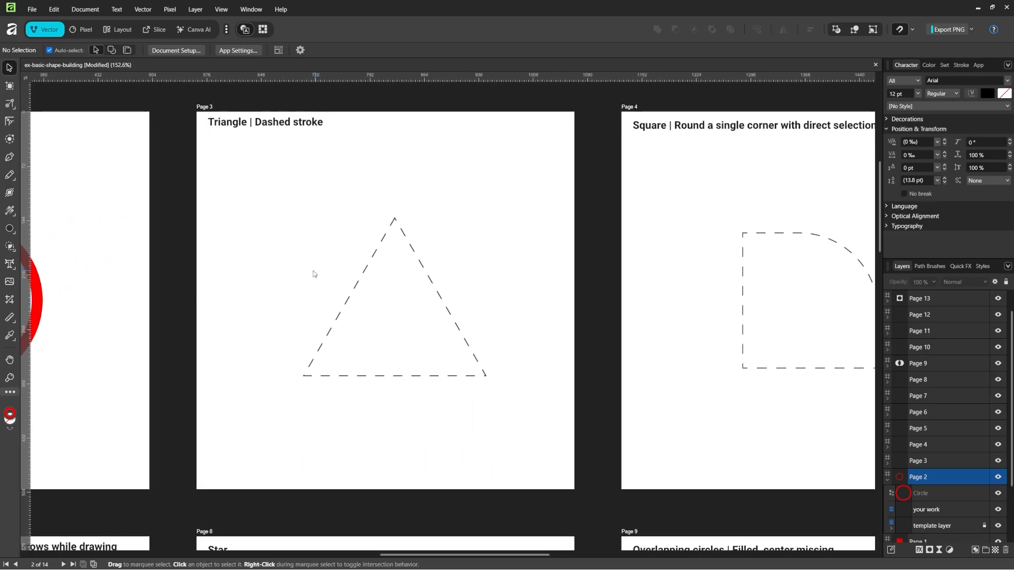
pyautogui.click(10, 230)
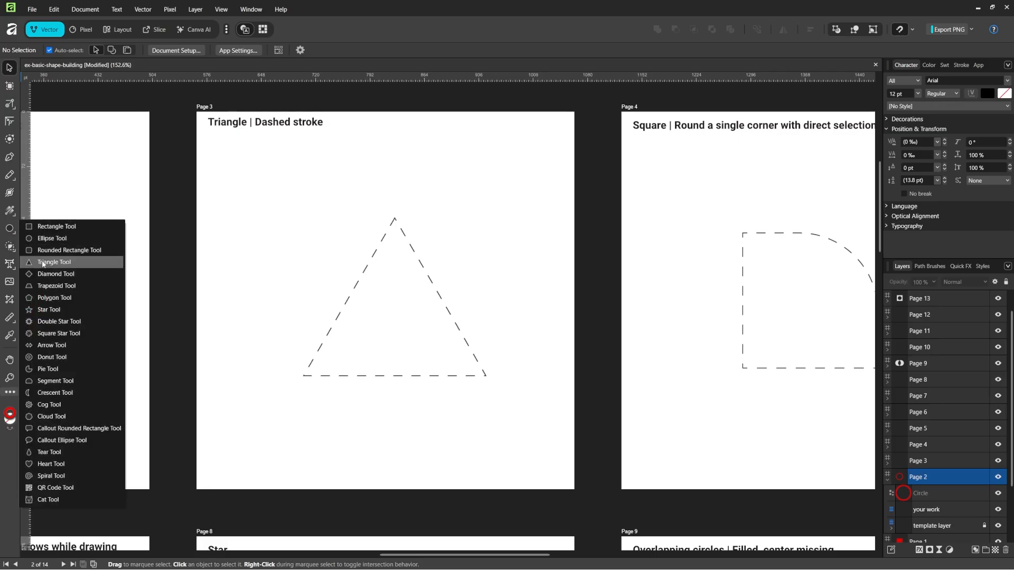
pyautogui.click(72, 264)
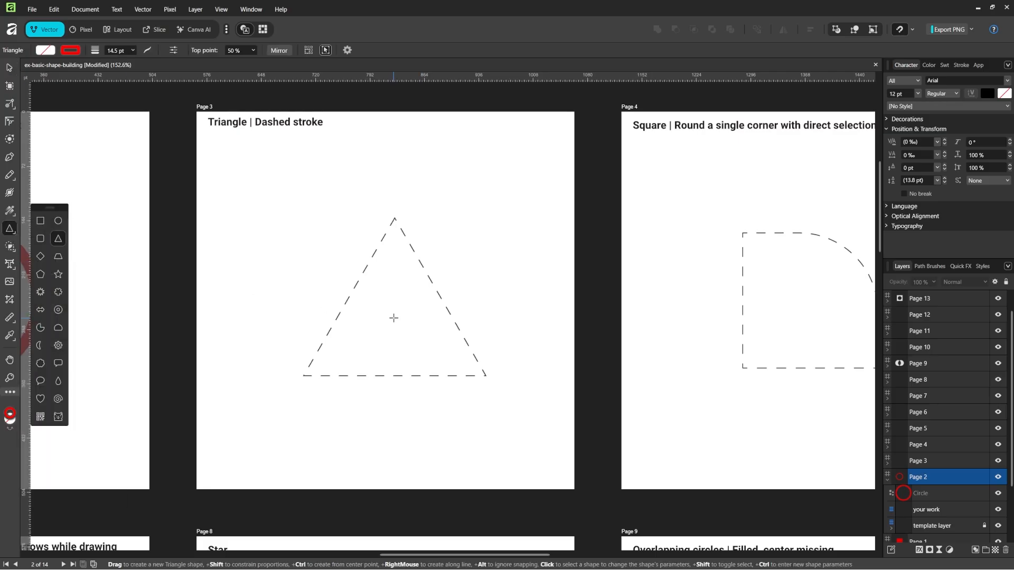
pyautogui.moveTo(393, 317); pyautogui.dragTo(501, 424)
pyautogui.press('v')
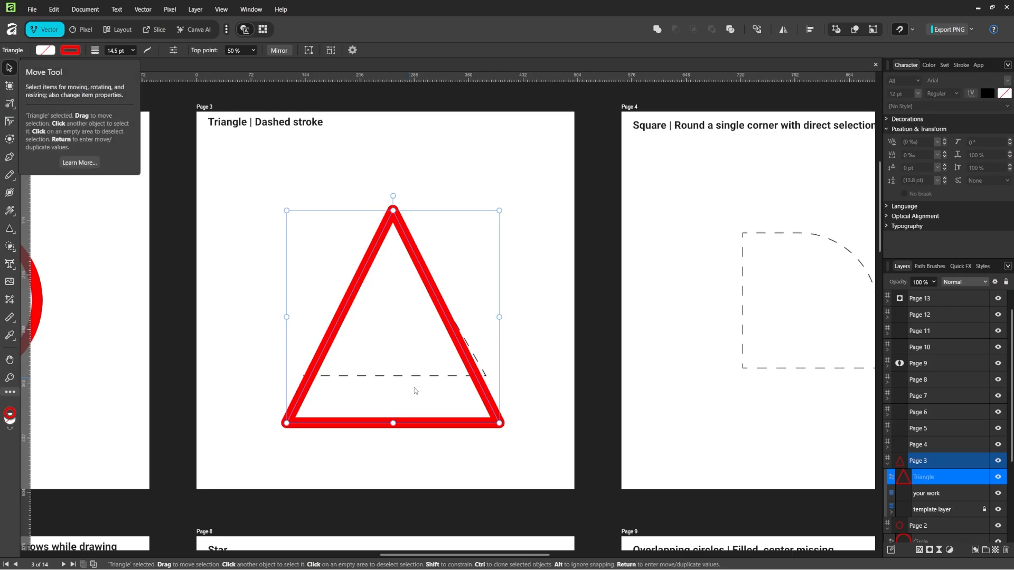
# Resize and reposition the triangle so it roughly matches the dashed triangle template.
pyautogui.moveTo(393, 423); pyautogui.dragTo(393, 375)
pyautogui.moveTo(494, 210); pyautogui.dragTo(483, 225)
pyautogui.moveTo(438, 289); pyautogui.dragTo(447, 285)
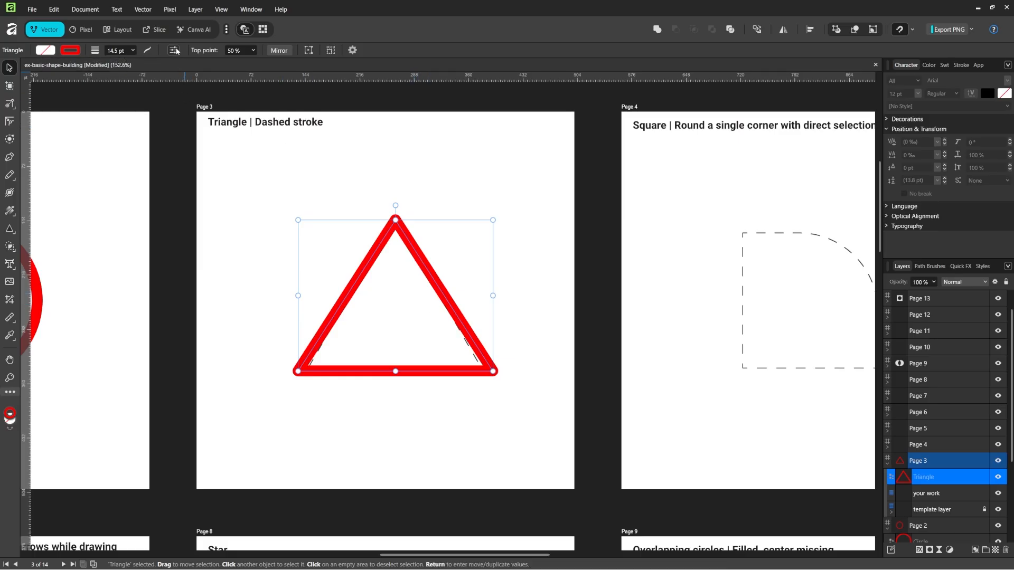
# Change the triangle's stroke to the dashed style and reduce its width to 3.9 pt.
pyautogui.click(148, 51)
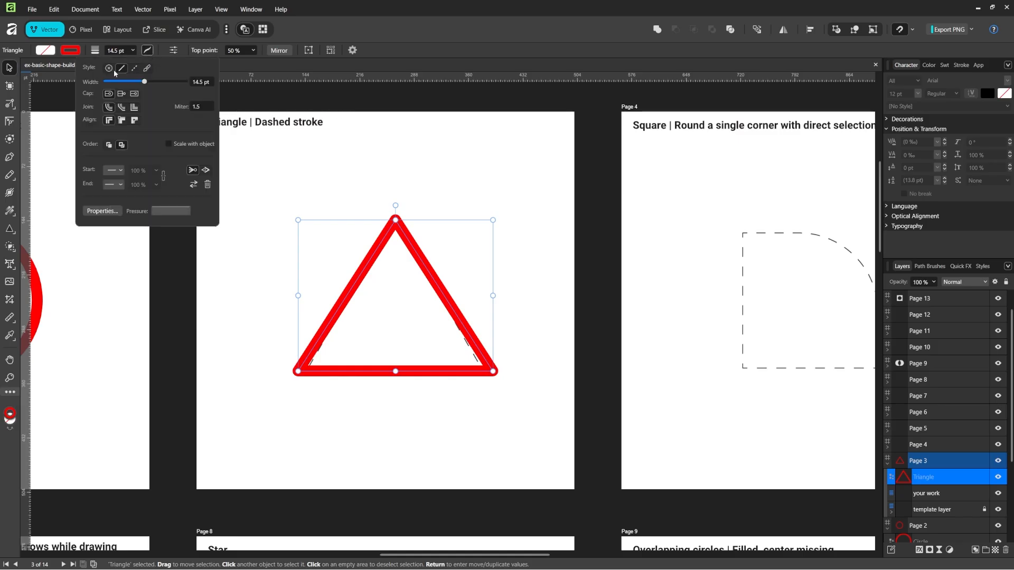
pyautogui.click(133, 68)
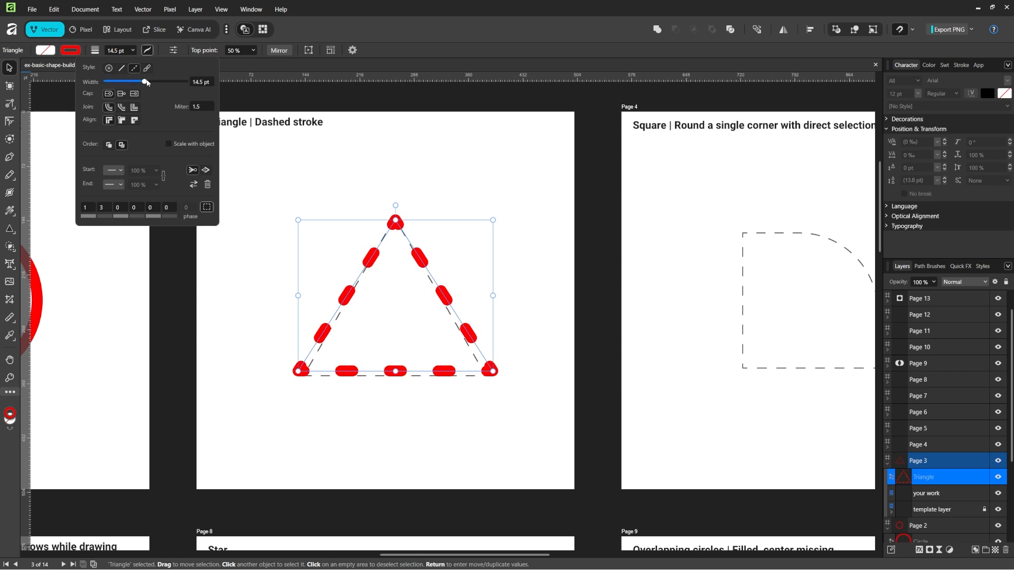
pyautogui.moveTo(146, 83)
pyautogui.mouseDown()
pyautogui.moveTo(108, 83)
pyautogui.moveTo(130, 84)
pyautogui.mouseUp()
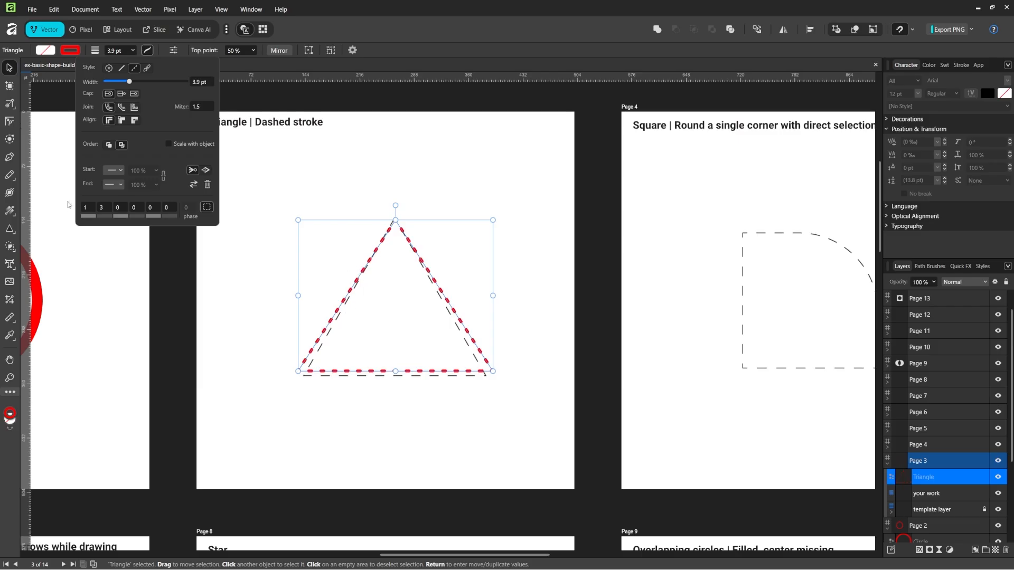
# Set the triangle's dash pattern to dash 3 and gap 2 with flat butt caps, and deselect it.
pyautogui.click(86, 209)
pyautogui.write('3')
pyautogui.click(105, 206)
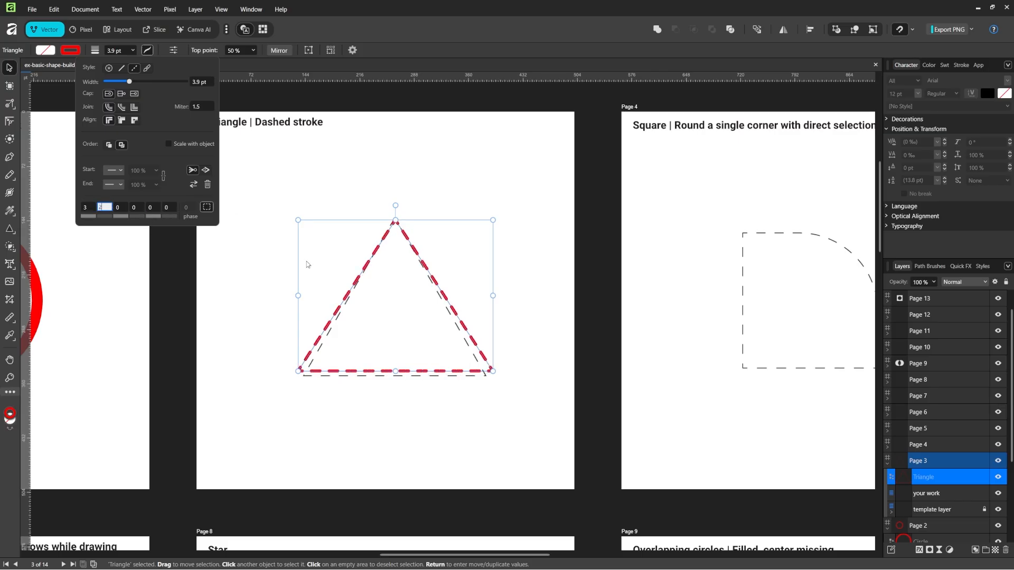
pyautogui.press('Tab')
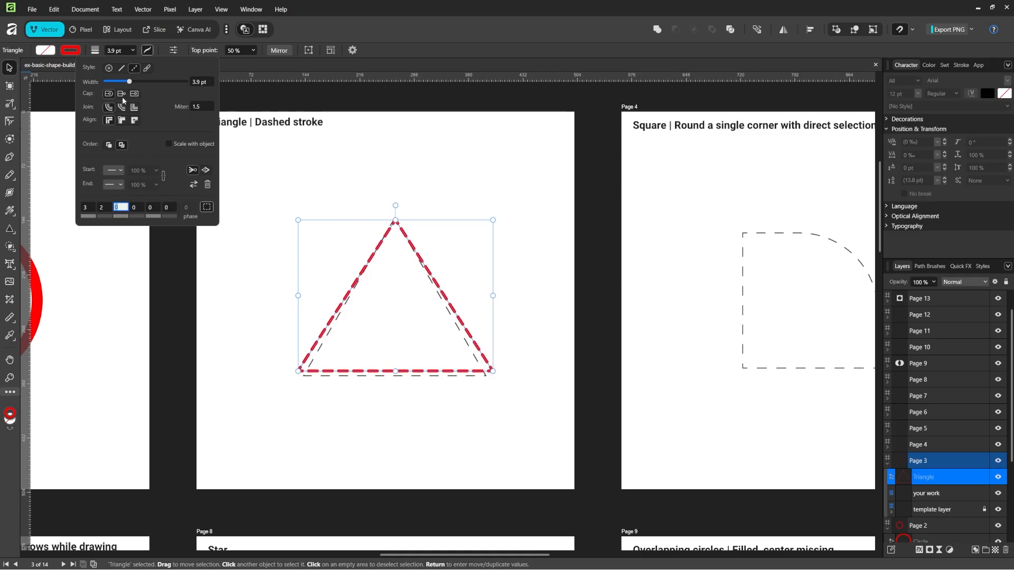
pyautogui.click(122, 95)
pyautogui.click(309, 142)
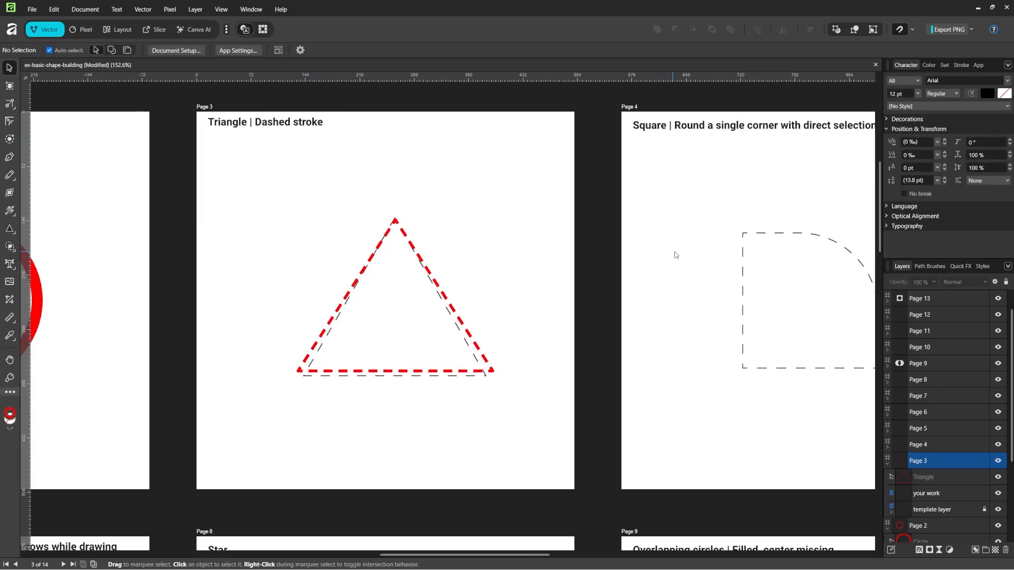
# Draw a square over the rounded-corner template on Page 4, starting from its lower-left corner.
pyautogui.moveTo(680, 253); pyautogui.dragTo(272, 267)
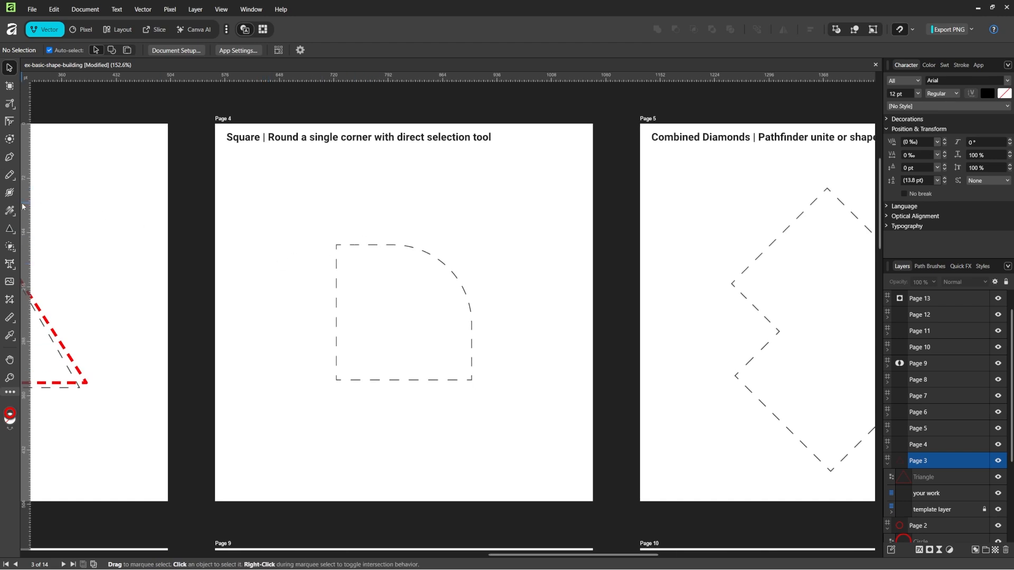
pyautogui.click(10, 233)
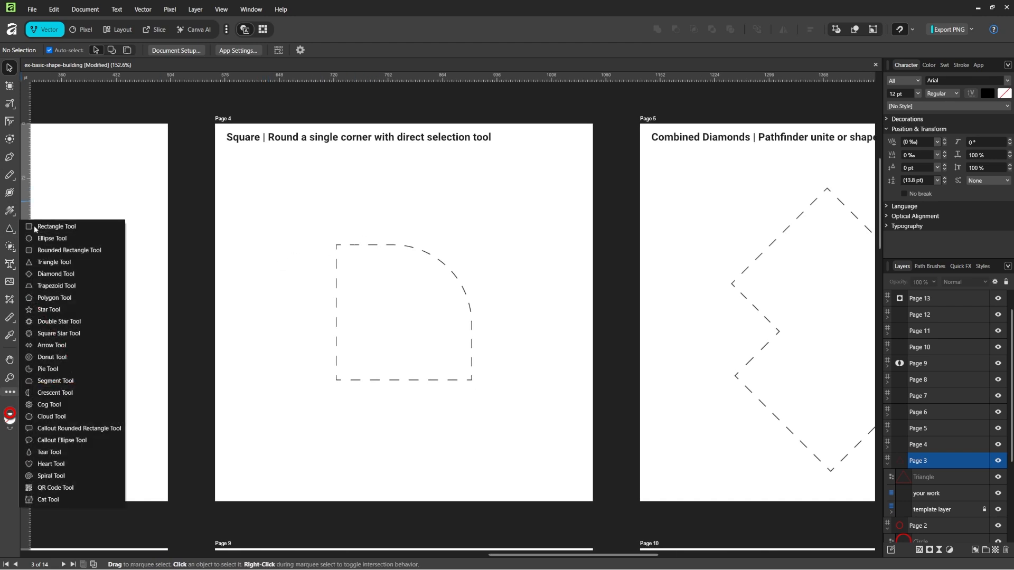
pyautogui.click(35, 228)
pyautogui.moveTo(335, 379); pyautogui.dragTo(503, 274)
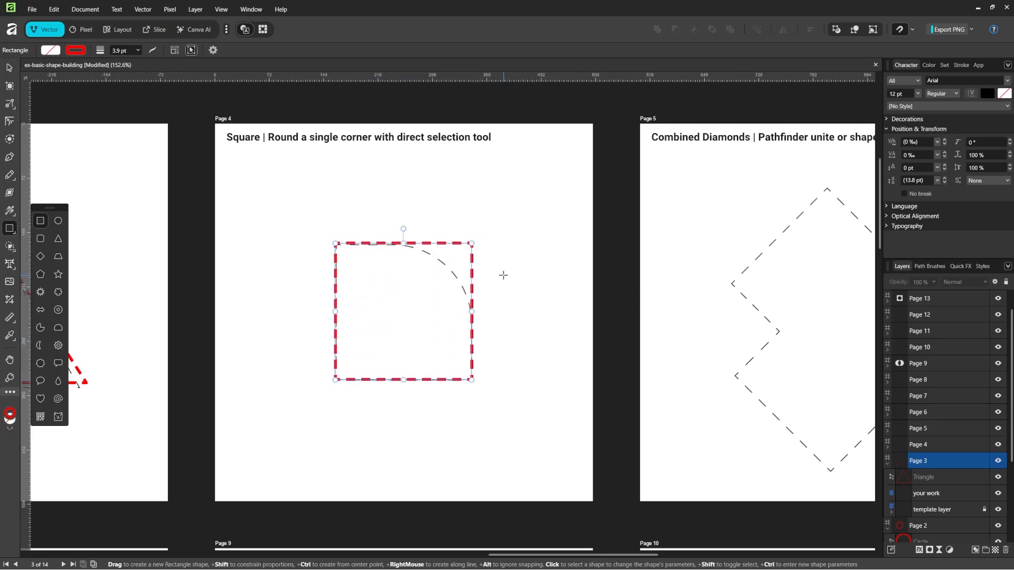
pyautogui.press('v')
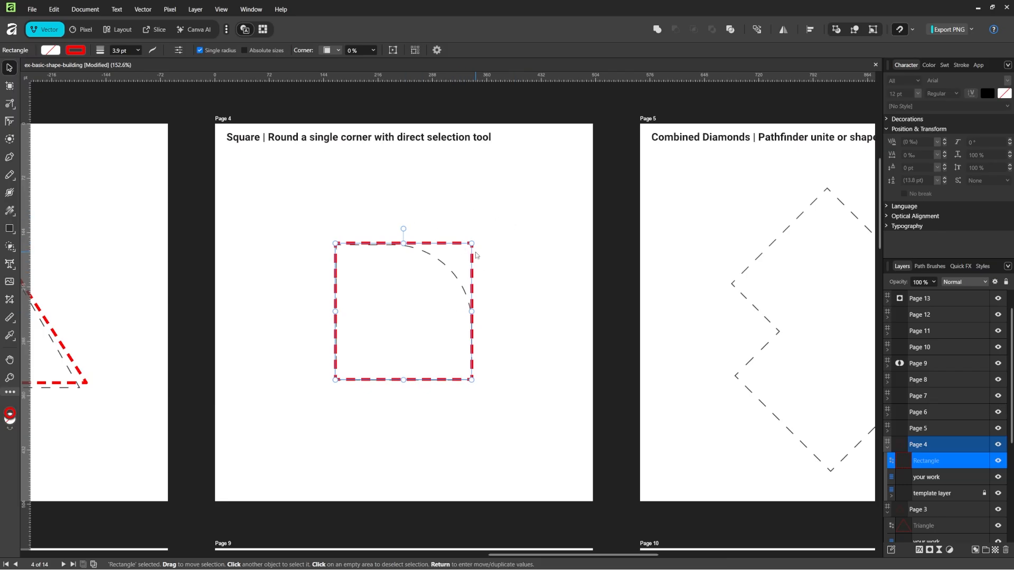
# Swap the Page 4 square's stroke and fill colours so it has a solid red fill and no stroke.
pyautogui.hotkey('shift', 'x')
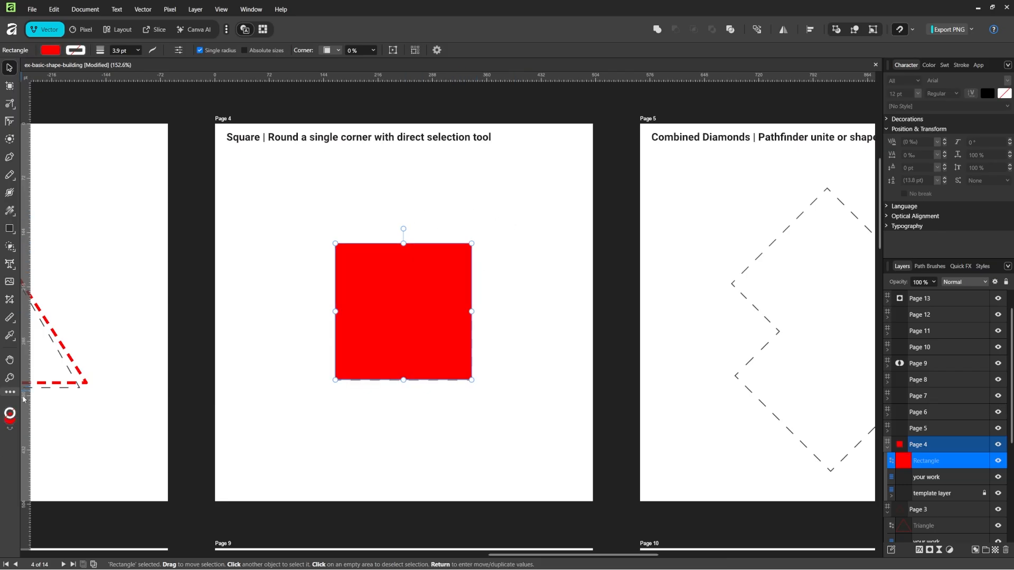
pyautogui.hotkey('shift', 'x')
pyautogui.hotkey('shift', 'x')
pyautogui.hotkey('shift', 'x')
pyautogui.hotkey('shift', 'x')
pyautogui.click(441, 211)
pyautogui.click(460, 244)
# Round only the square's upper-right corner with the Corner tool to follow the template's curve.
pyautogui.click(10, 122)
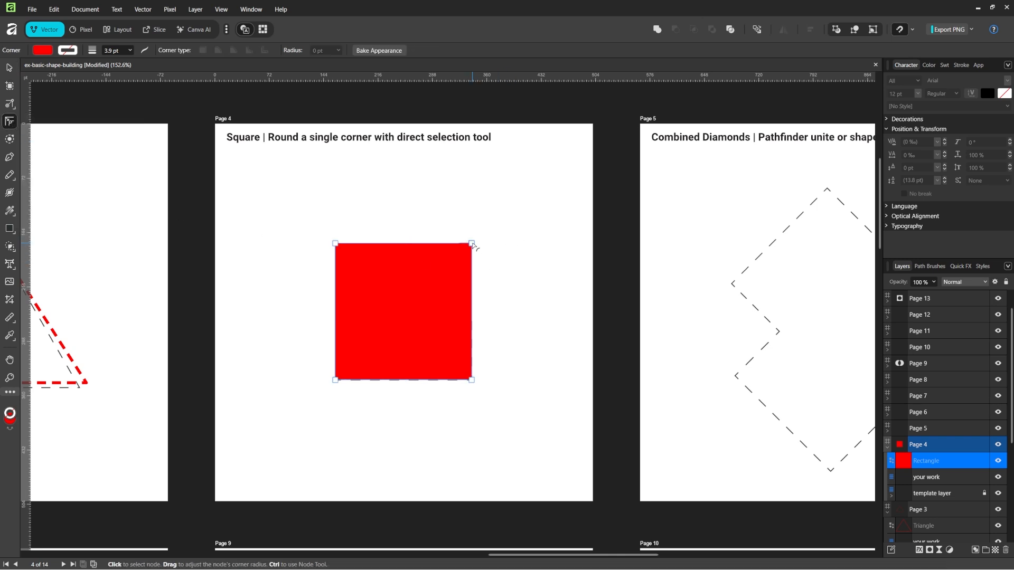
pyautogui.moveTo(469, 242); pyautogui.dragTo(402, 341)
pyautogui.press('a')
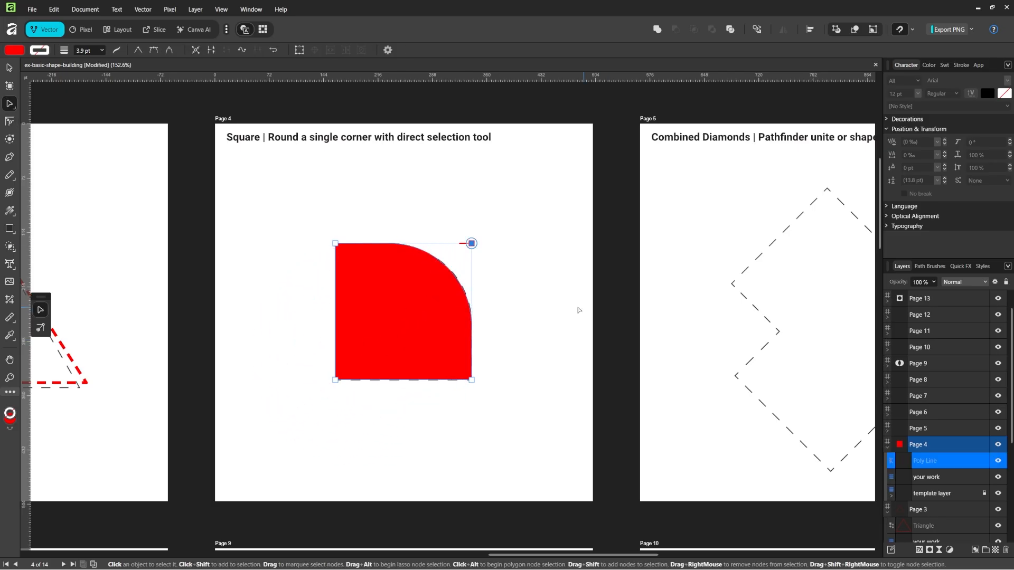
# Deselect the Page 4 shape and draw a red square on Page 5, starting from the upper template diamond's left point.
pyautogui.click(507, 302)
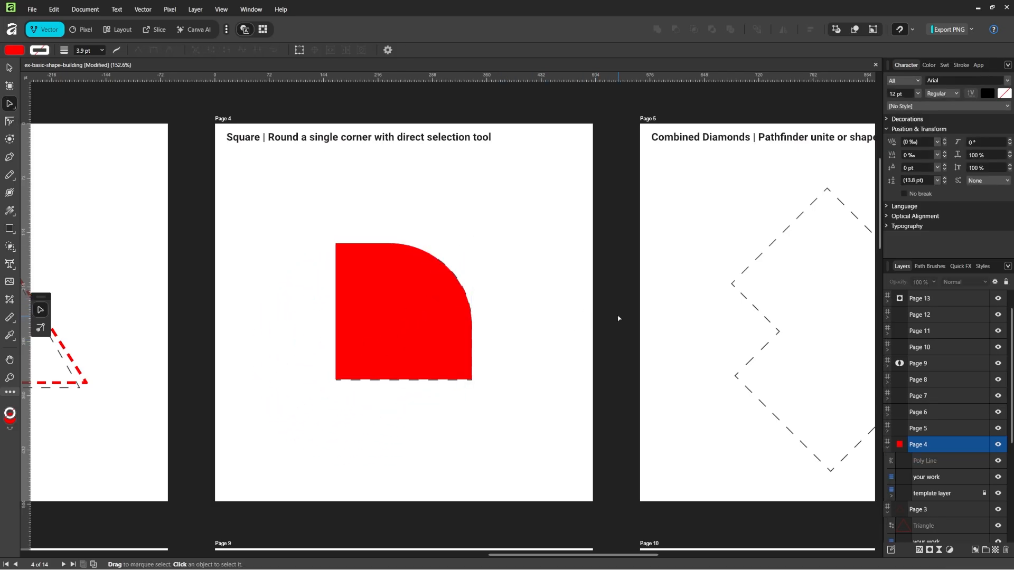
pyautogui.moveTo(674, 310); pyautogui.dragTo(294, 323)
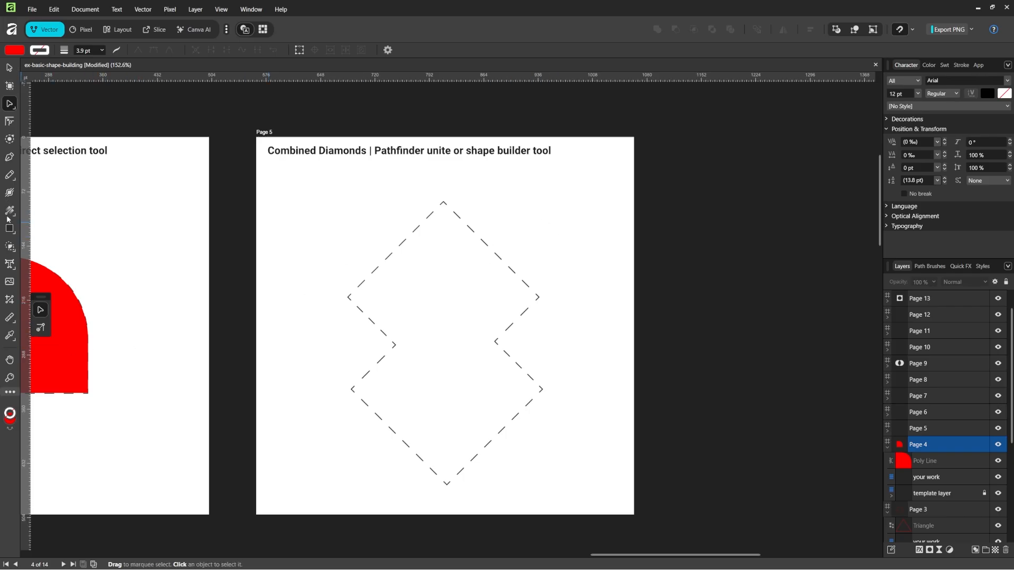
pyautogui.click(10, 231)
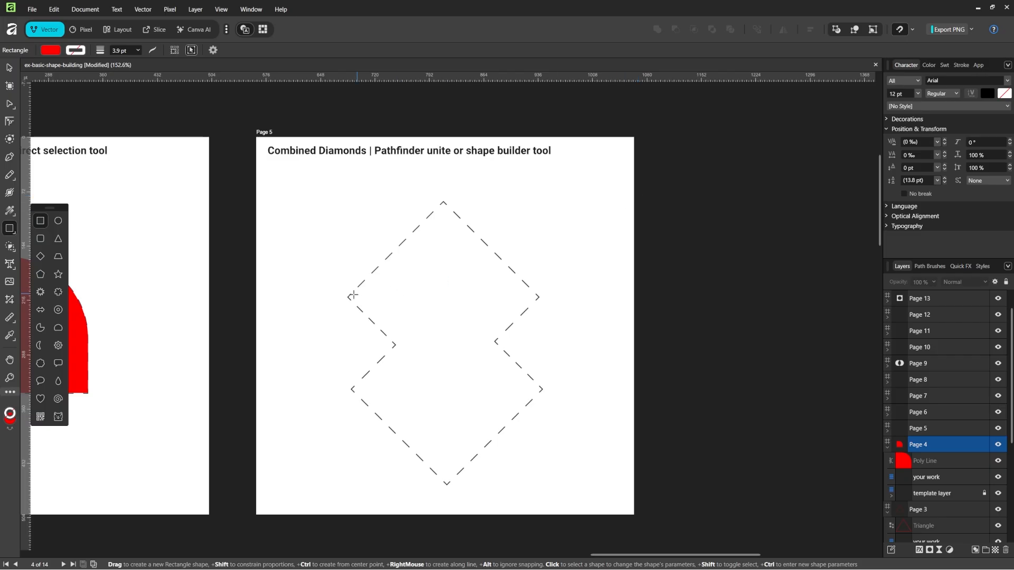
pyautogui.moveTo(348, 297); pyautogui.dragTo(559, 208)
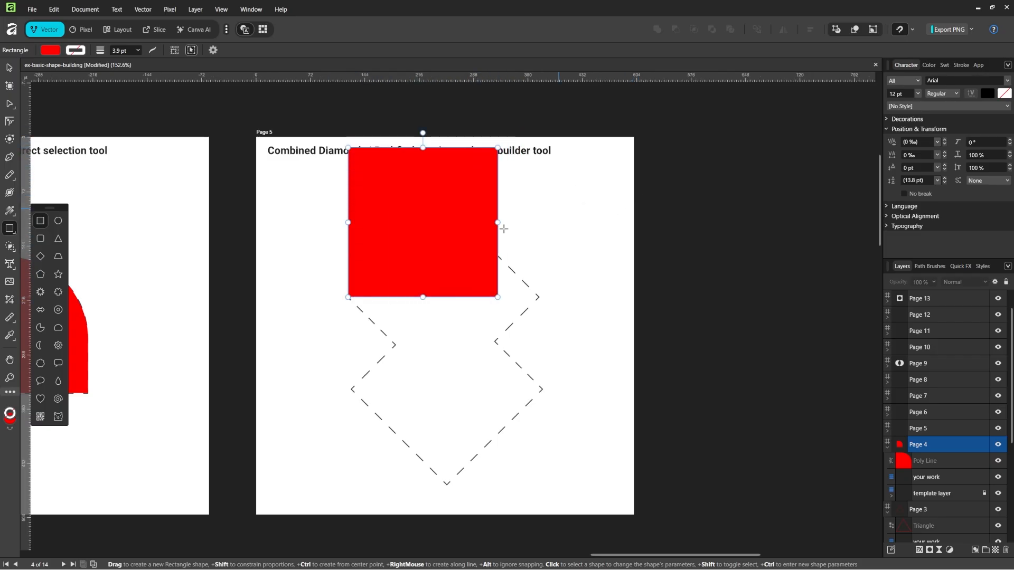
# Move the Page 5 square over the upper template diamond and rotate it 45 degrees into a diamond.
pyautogui.press('v')
pyautogui.moveTo(442, 224); pyautogui.dragTo(447, 256)
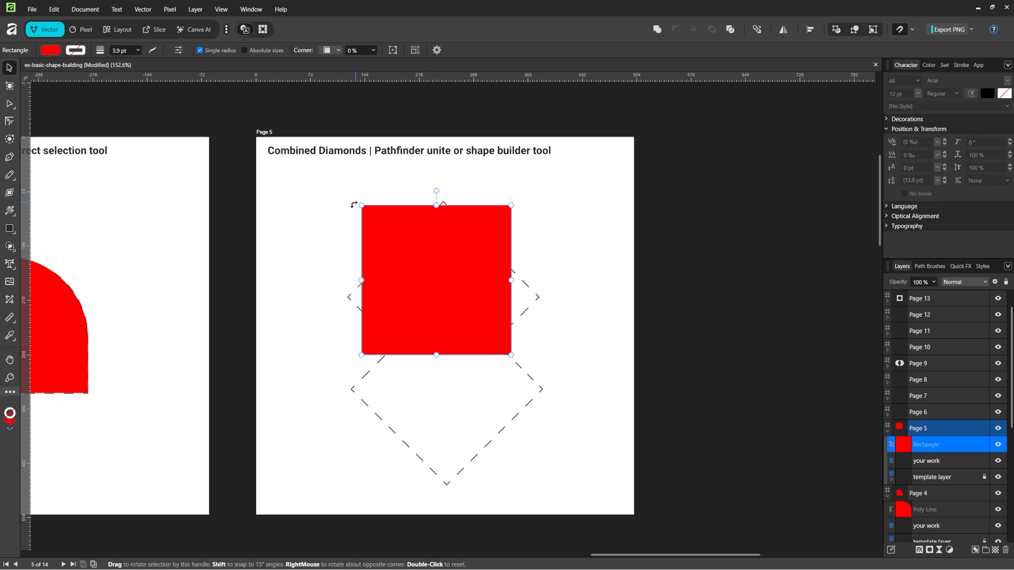
pyautogui.moveTo(355, 203); pyautogui.dragTo(334, 286)
# Reposition the red diamond and enlarge it proportionally to match the upper template diamond.
pyautogui.moveTo(489, 319)
pyautogui.mouseDown()
pyautogui.moveTo(494, 298)
pyautogui.moveTo(492, 322)
pyautogui.mouseUp()
pyautogui.moveTo(445, 396); pyautogui.dragTo(445, 348)
pyautogui.moveTo(451, 269)
pyautogui.mouseDown()
pyautogui.moveTo(451, 302)
pyautogui.moveTo(451, 289)
pyautogui.mouseUp()
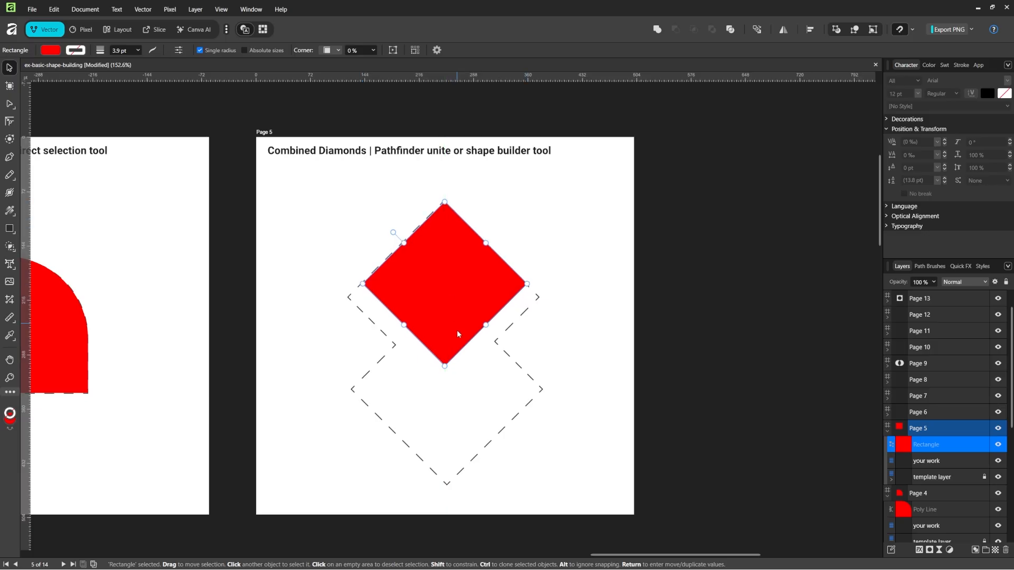
pyautogui.moveTo(445, 365); pyautogui.dragTo(444, 394)
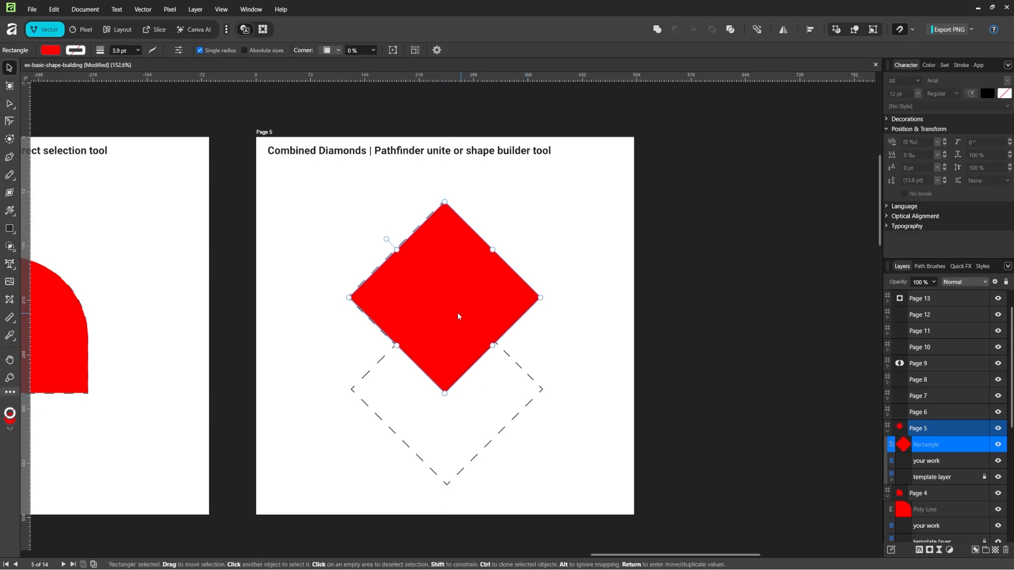
pyautogui.moveTo(457, 317); pyautogui.dragTo(457, 312)
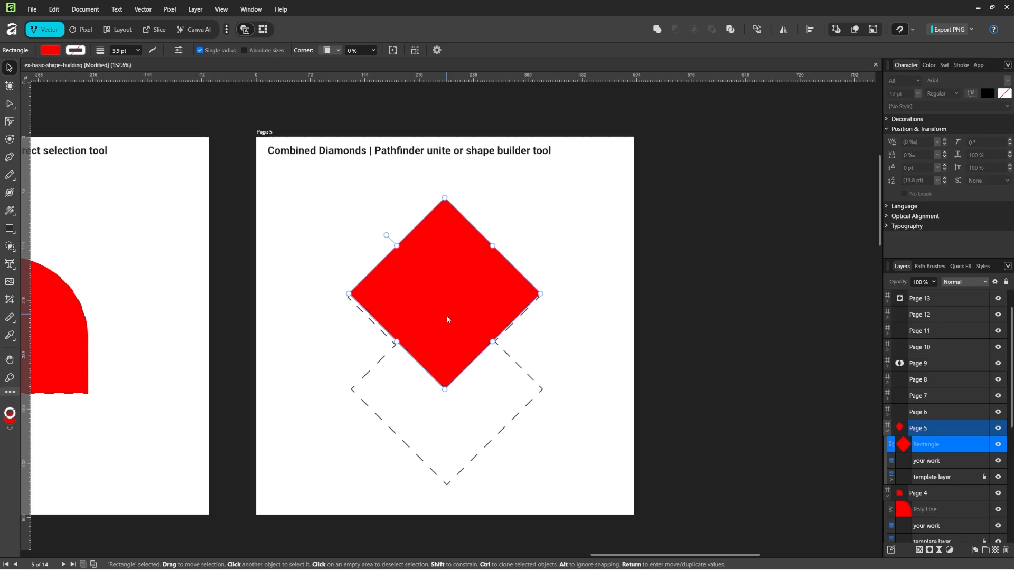
pyautogui.moveTo(446, 312)
pyautogui.mouseDown()
pyautogui.moveTo(455, 305)
pyautogui.moveTo(516, 400)
pyautogui.mouseUp()
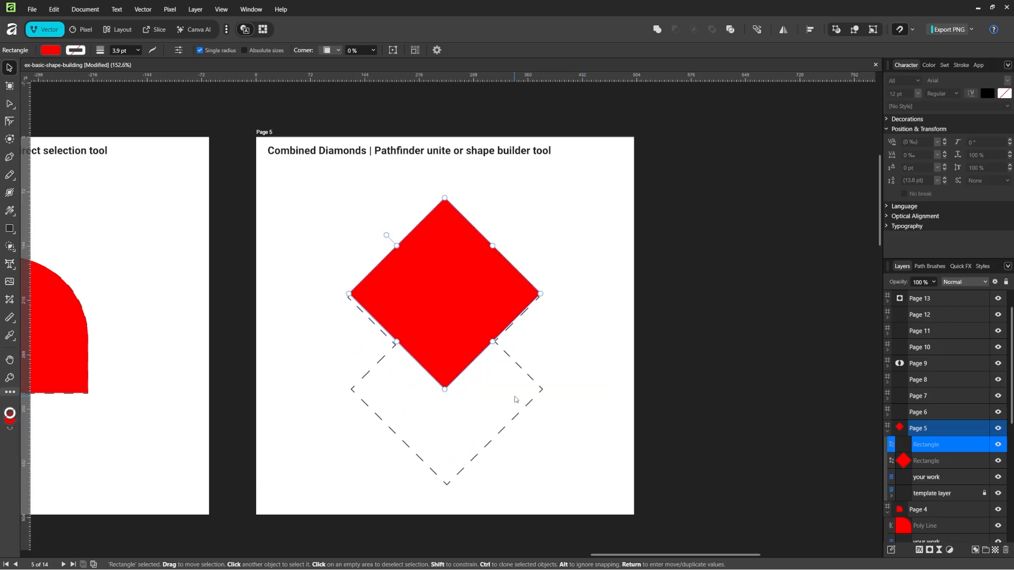
pyautogui.rightClick(455, 290)
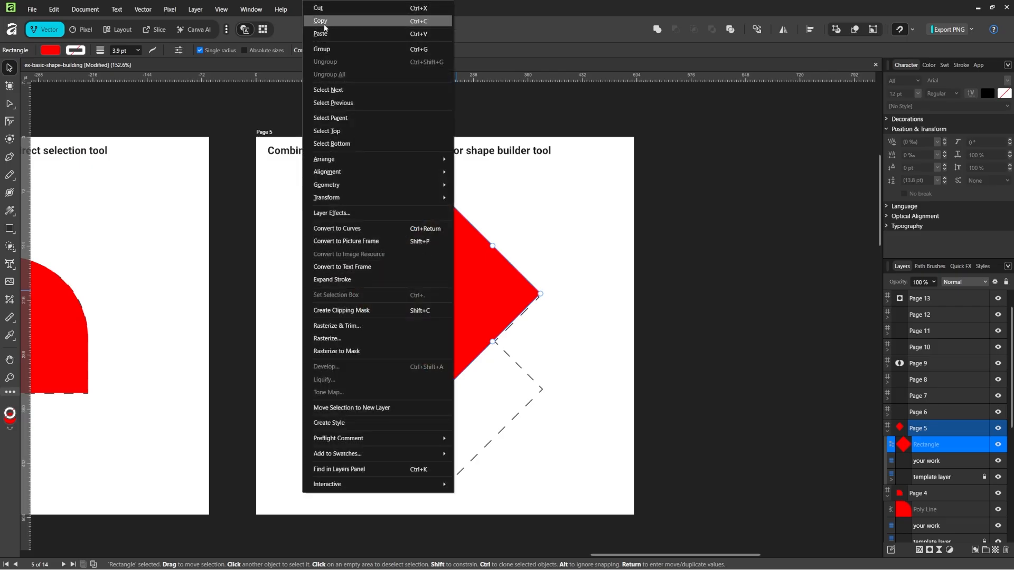
pyautogui.click(557, 247)
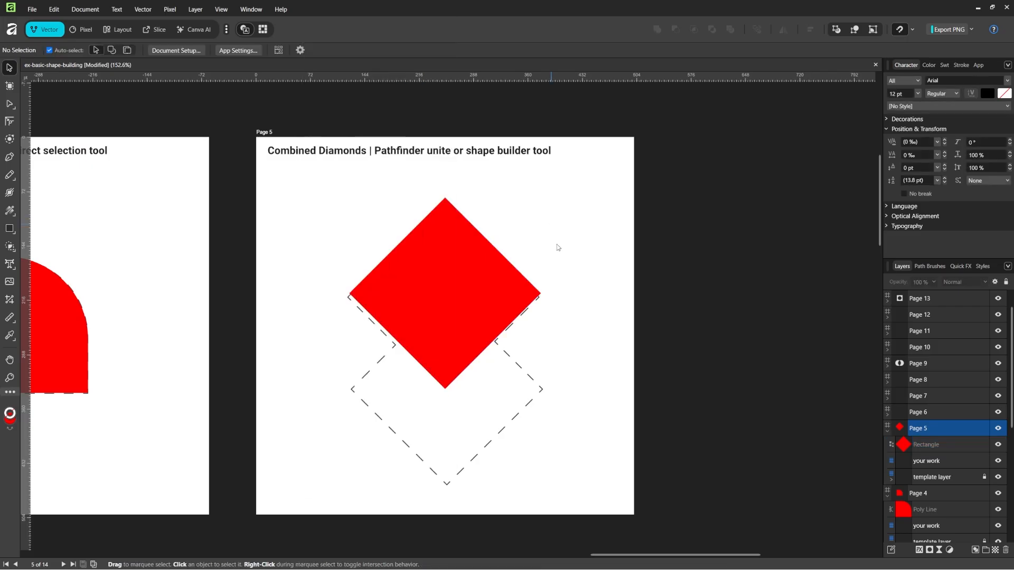
pyautogui.click(466, 305)
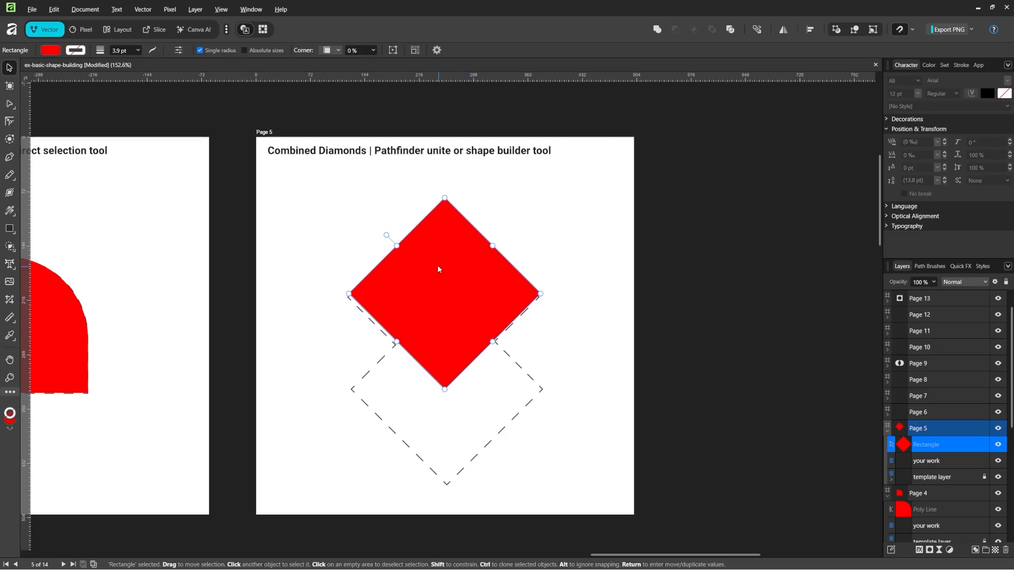
# Place three trial clones of the diamond around the Page 5 artboard and undo them.
pyautogui.moveTo(445, 275); pyautogui.dragTo(243, 357)
pyautogui.moveTo(438, 285); pyautogui.dragTo(343, 213)
pyautogui.moveTo(462, 297); pyautogui.dragTo(352, 226)
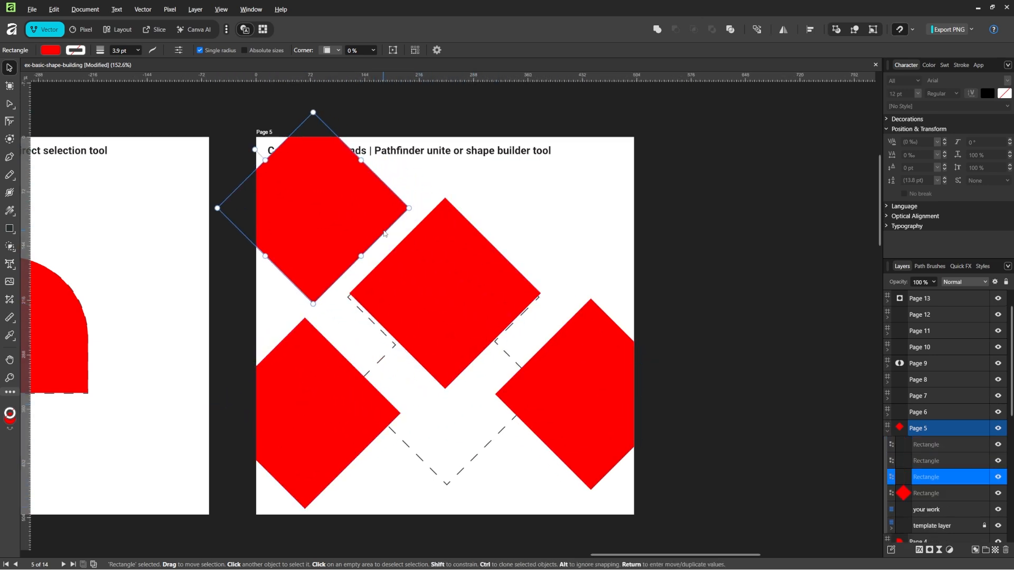
pyautogui.hotkey('ctrl', 'z')
pyautogui.hotkey('ctrl', 'z')
pyautogui.hotkey('ctrl', 'z')
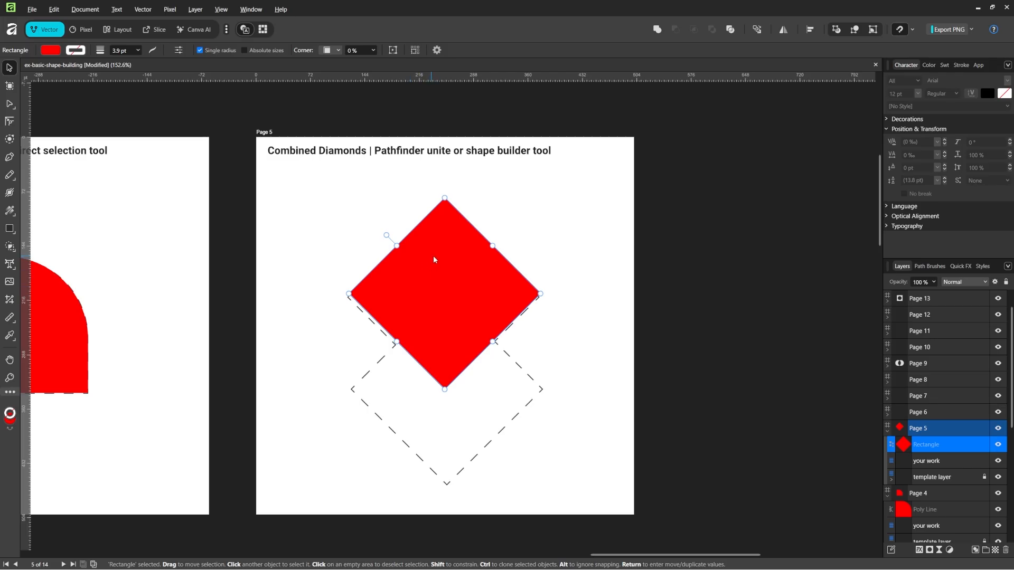
# Clone the diamond straight down so that the copy covers the lower template diamond.
pyautogui.moveTo(443, 289); pyautogui.dragTo(446, 379)
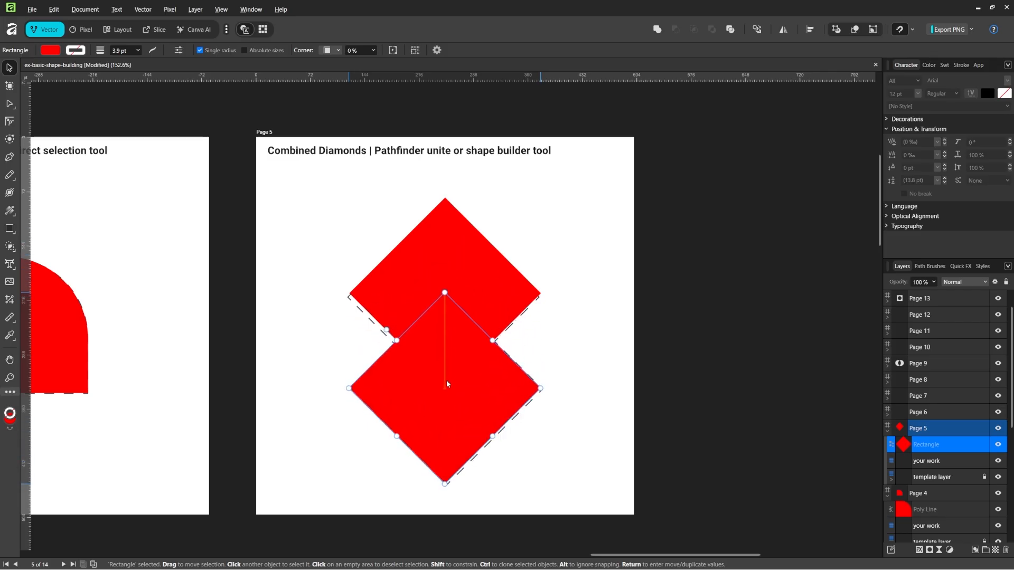
pyautogui.click(474, 301)
pyautogui.keyDown('shift'); pyautogui.click(455, 404); pyautogui.keyUp('shift')
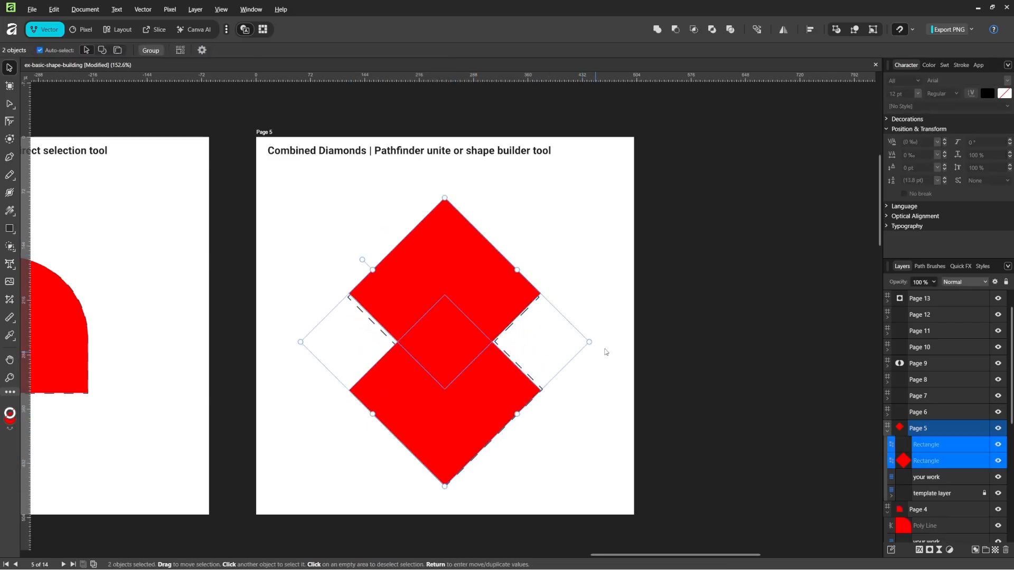
pyautogui.click(539, 234)
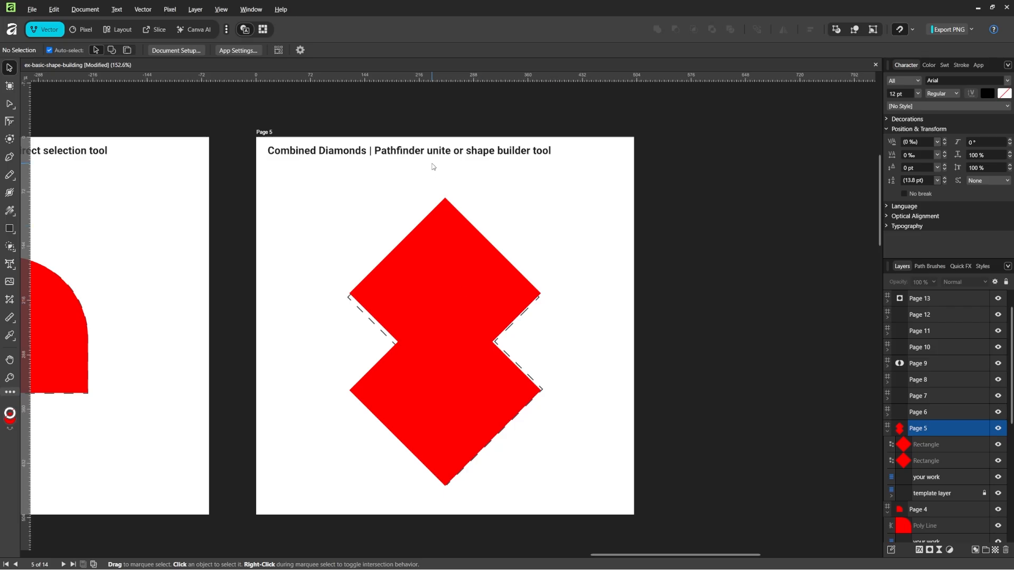
# Swap the fill and stroke colours of both diamonds so they have a red outline and no fill.
pyautogui.click(432, 288)
pyautogui.click(447, 430)
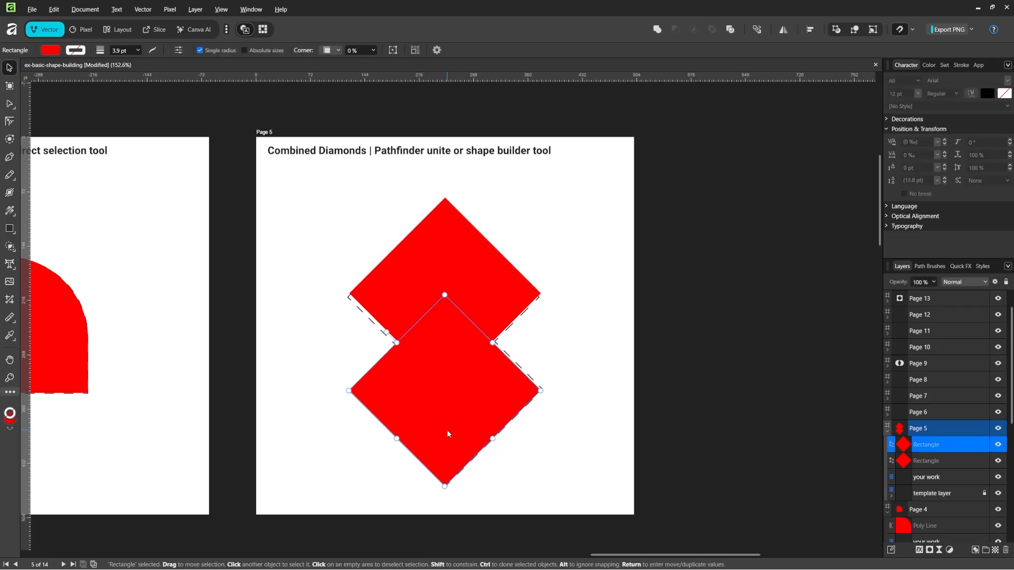
pyautogui.click(440, 259)
pyautogui.click(455, 373)
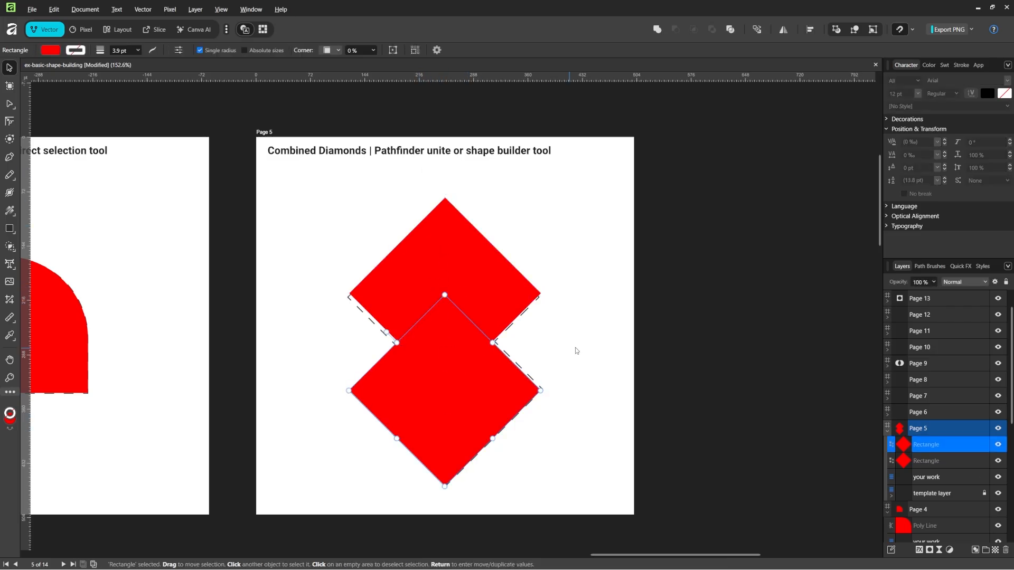
pyautogui.keyDown('shift'); pyautogui.click(494, 271); pyautogui.keyUp('shift')
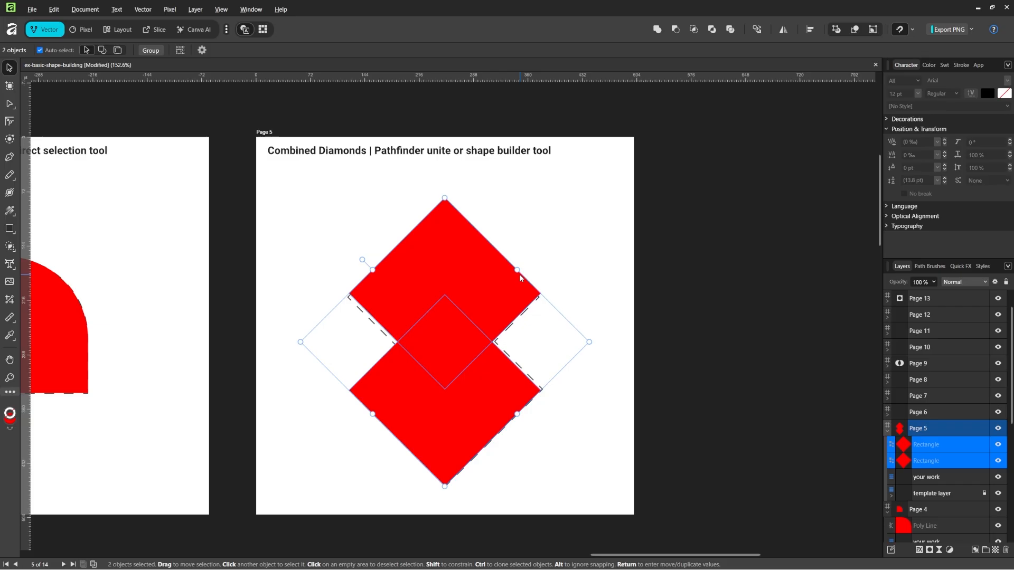
pyautogui.hotkey('shift', 'x')
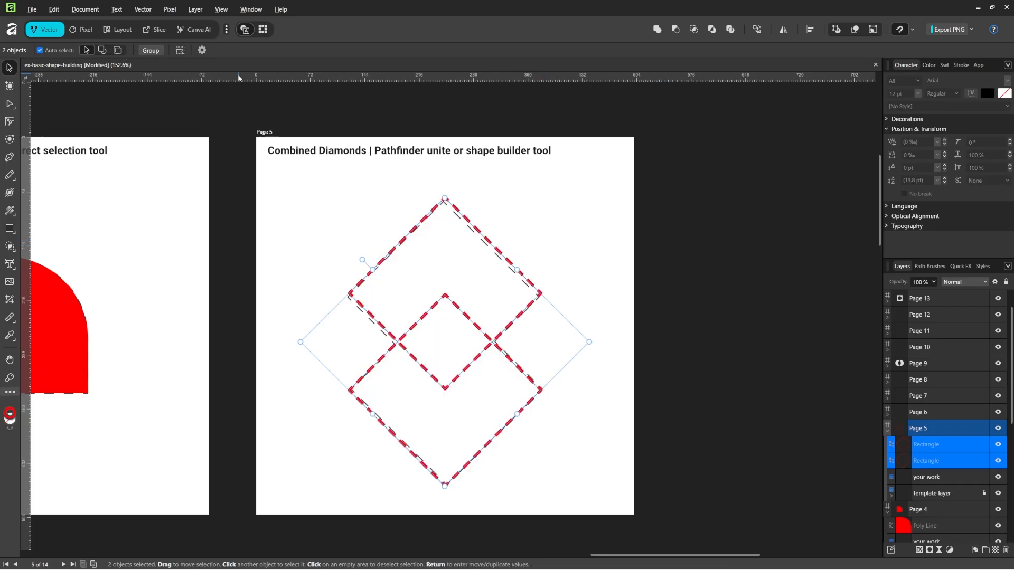
pyautogui.click(286, 228)
# Set the stroke style of the upper and lower diamonds to a solid line.
pyautogui.click(394, 250)
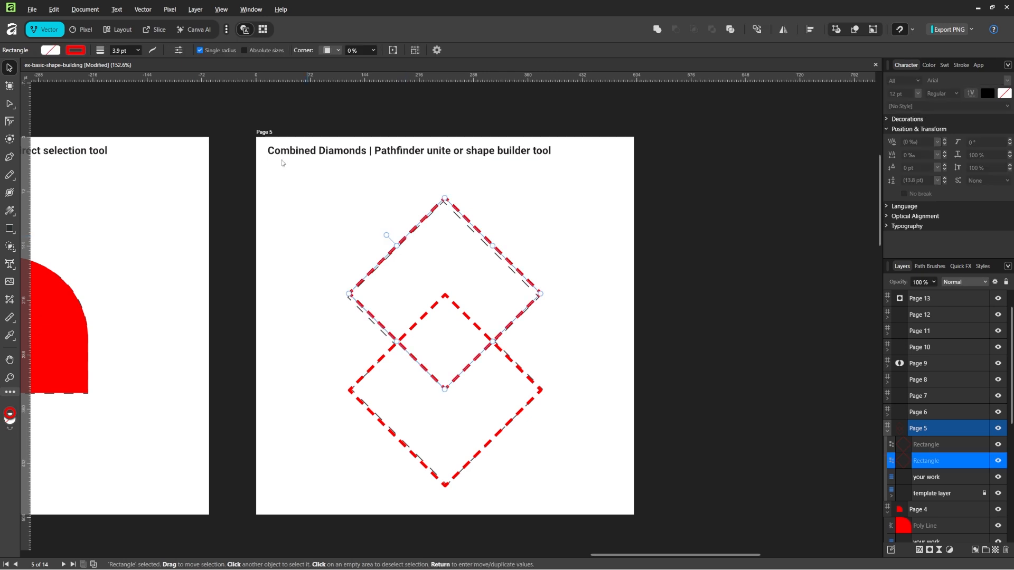
pyautogui.click(152, 52)
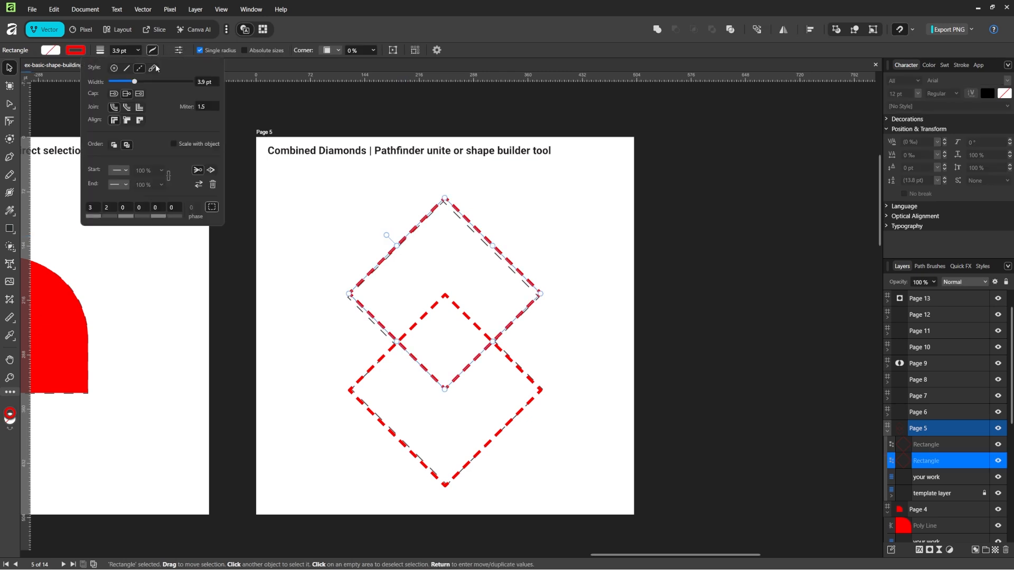
pyautogui.click(127, 67)
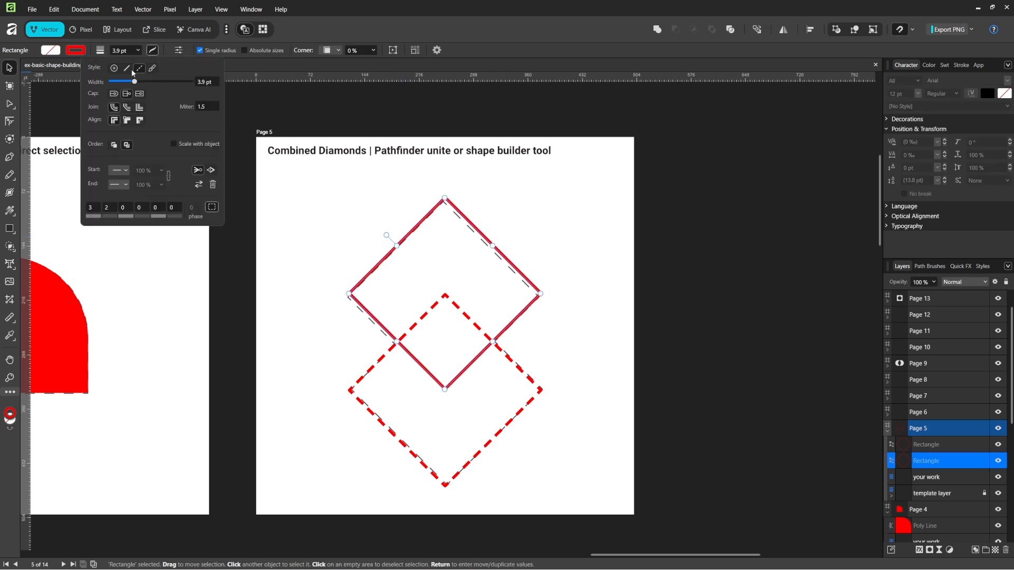
pyautogui.click(371, 379)
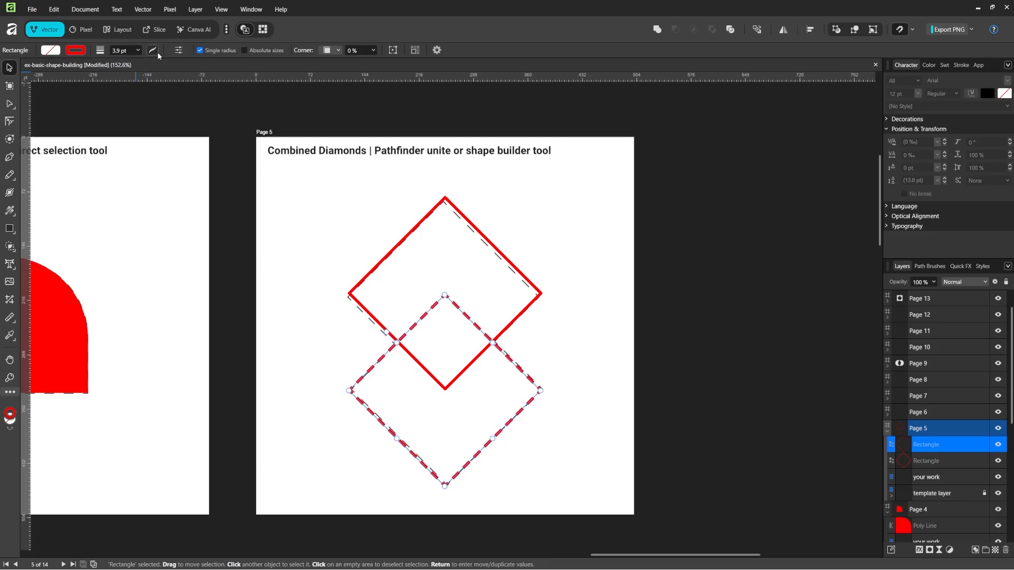
pyautogui.click(153, 51)
pyautogui.click(127, 68)
pyautogui.click(290, 190)
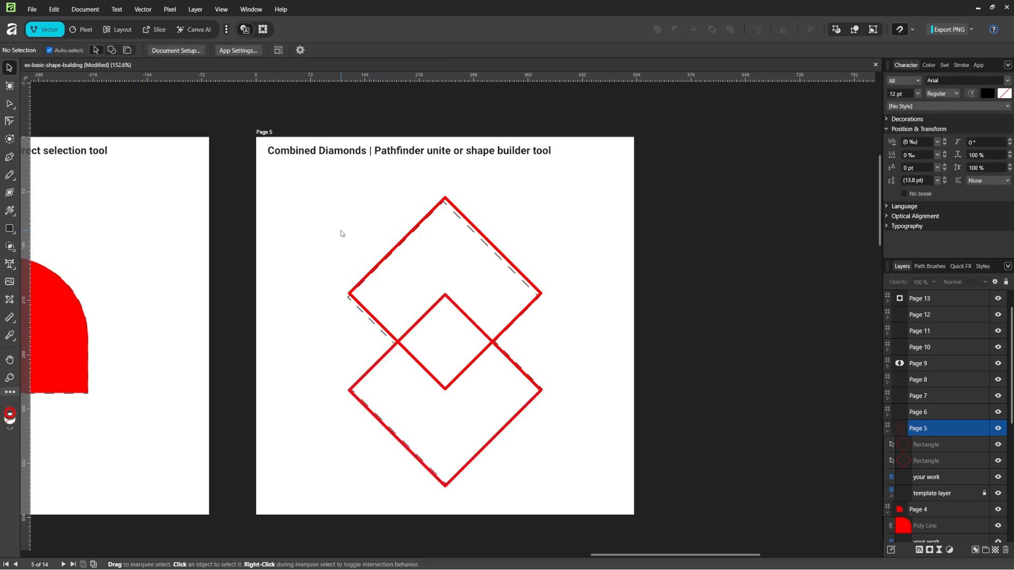
# Select both diamonds and activate the Shape Builder Tool.
pyautogui.moveTo(344, 221); pyautogui.dragTo(535, 451)
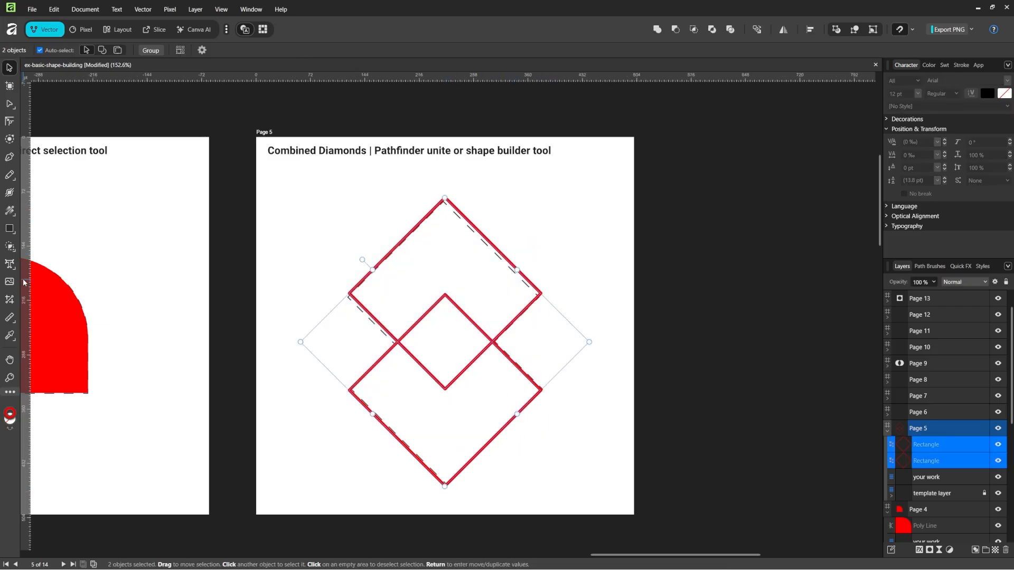
pyautogui.click(10, 246)
pyautogui.click(41, 255)
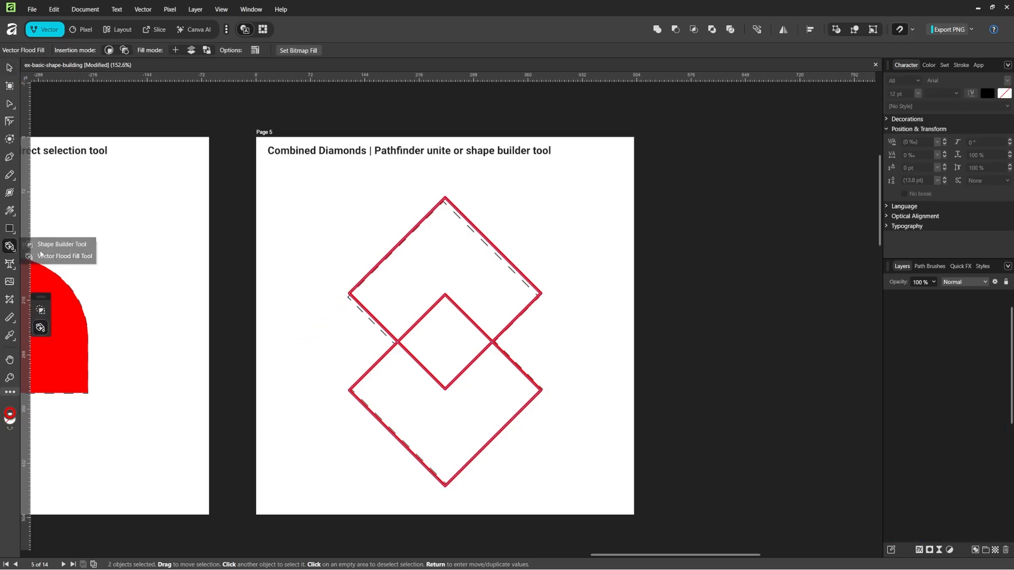
pyautogui.click(14, 250)
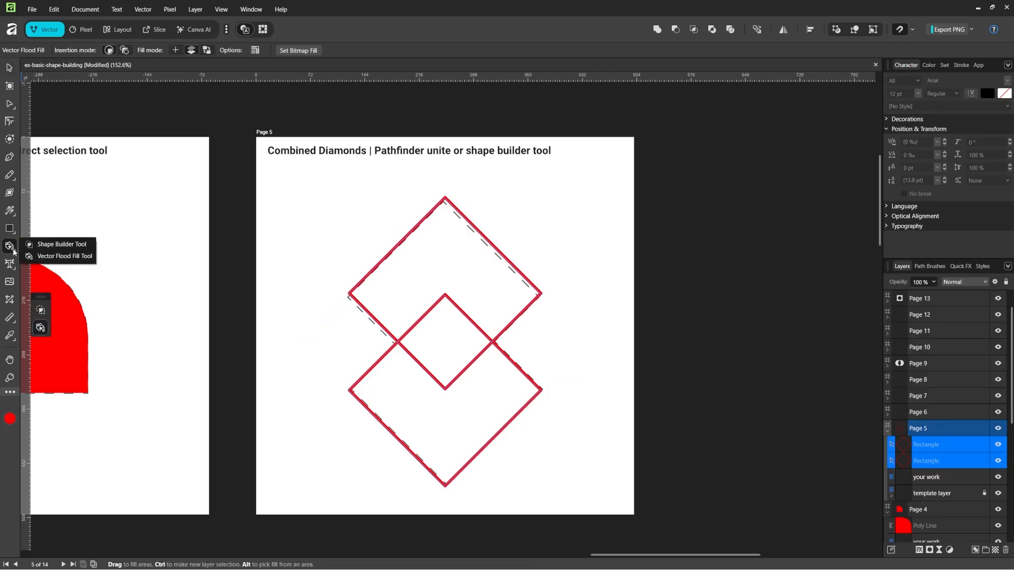
pyautogui.click(55, 246)
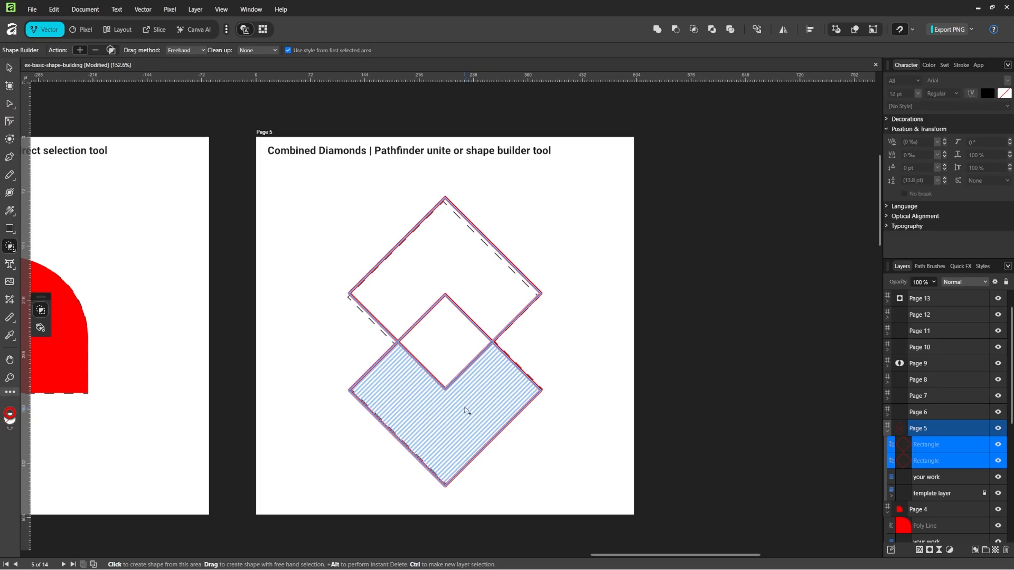
# Try uniting the lower, overlapping and upper diamond regions into one outline with the Shape Builder, and undo the merges.
pyautogui.moveTo(456, 411)
pyautogui.mouseDown()
pyautogui.moveTo(495, 390)
pyautogui.moveTo(460, 369)
pyautogui.mouseUp()
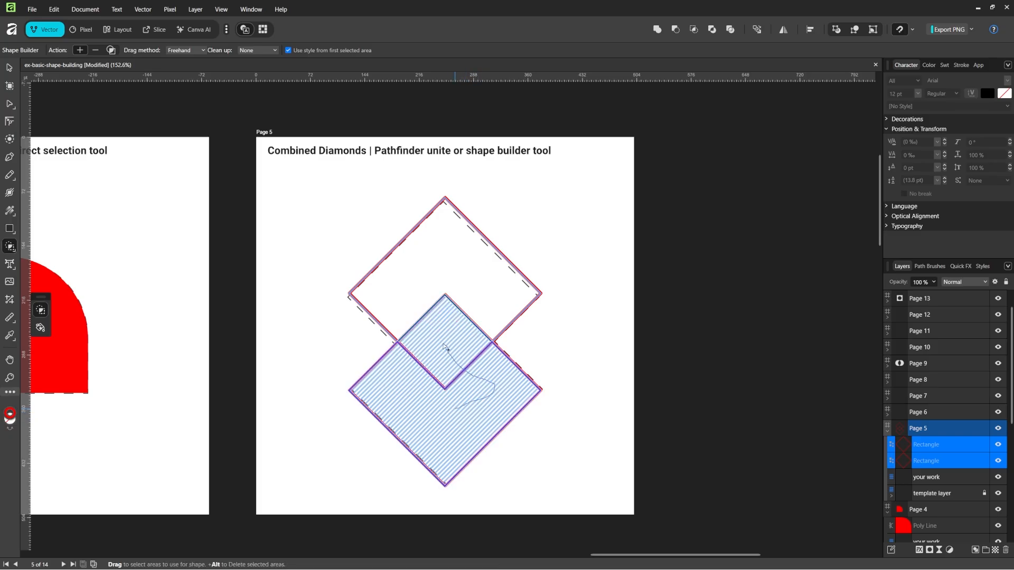
pyautogui.moveTo(443, 327); pyautogui.dragTo(444, 328)
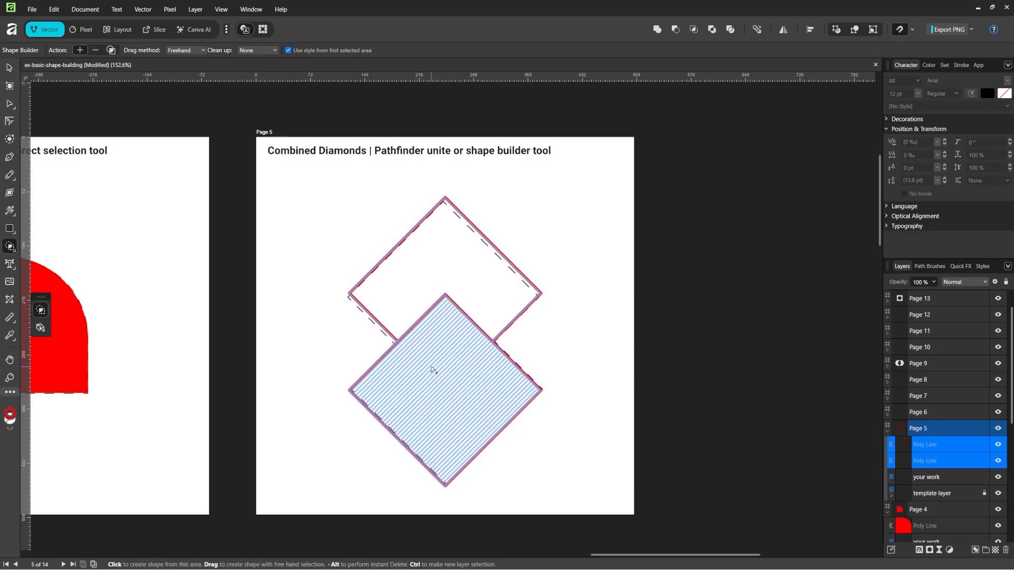
pyautogui.moveTo(437, 251); pyautogui.dragTo(450, 380)
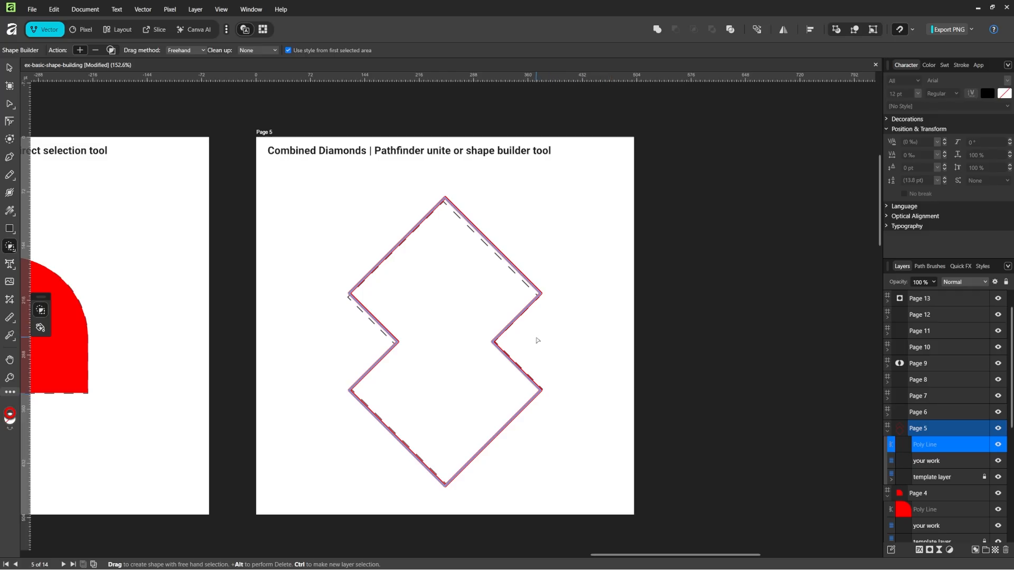
pyautogui.hotkey('ctrl', 'z')
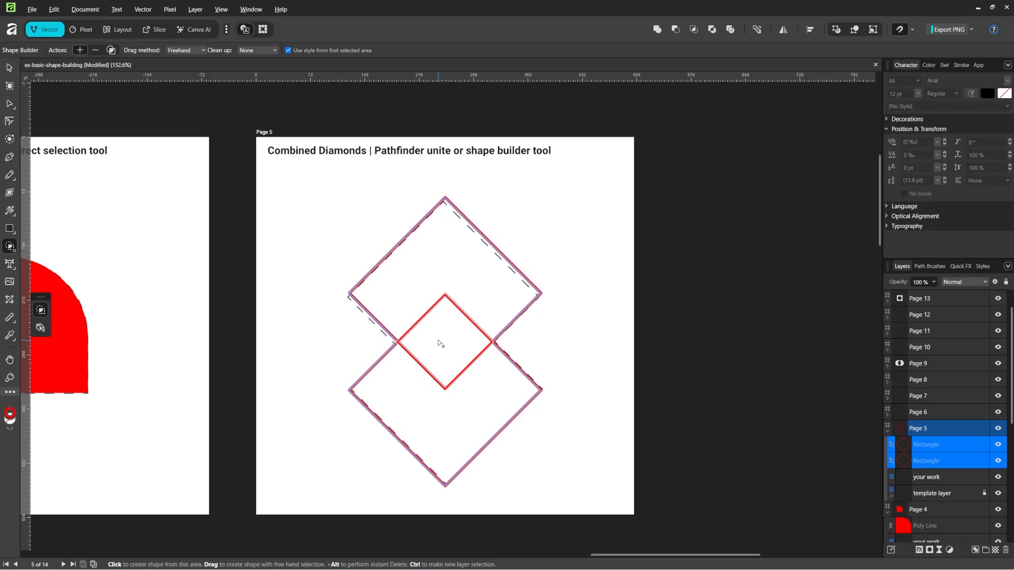
# Delete the overlapping region and the upper diamond region with the Shape Builder.
pyautogui.moveTo(440, 344); pyautogui.dragTo(473, 268)
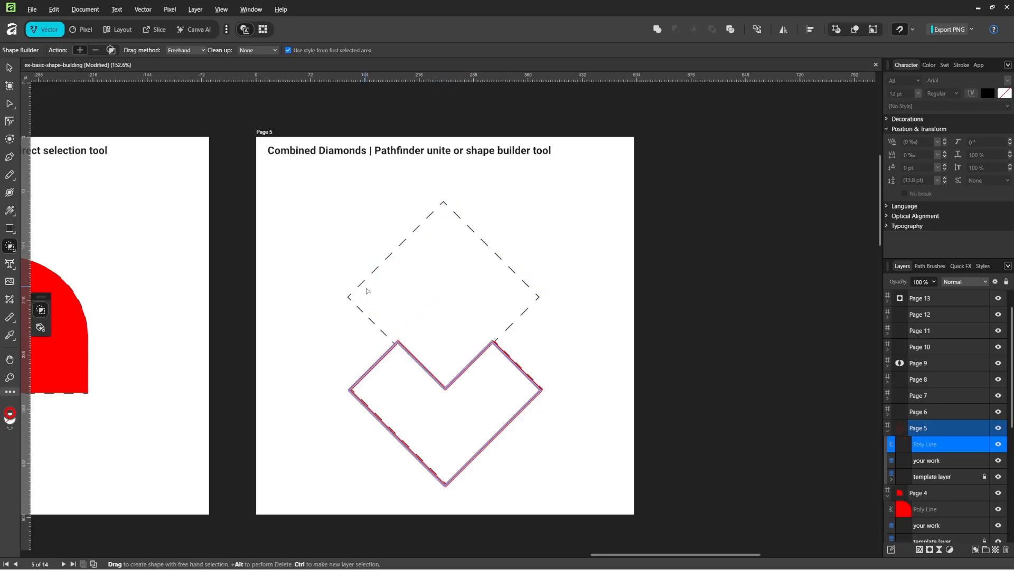
# Undo the region deletion and unite the upper, overlapping and lower diamond regions into one outline with the Shape Builder.
pyautogui.hotkey('ctrl', 'z')
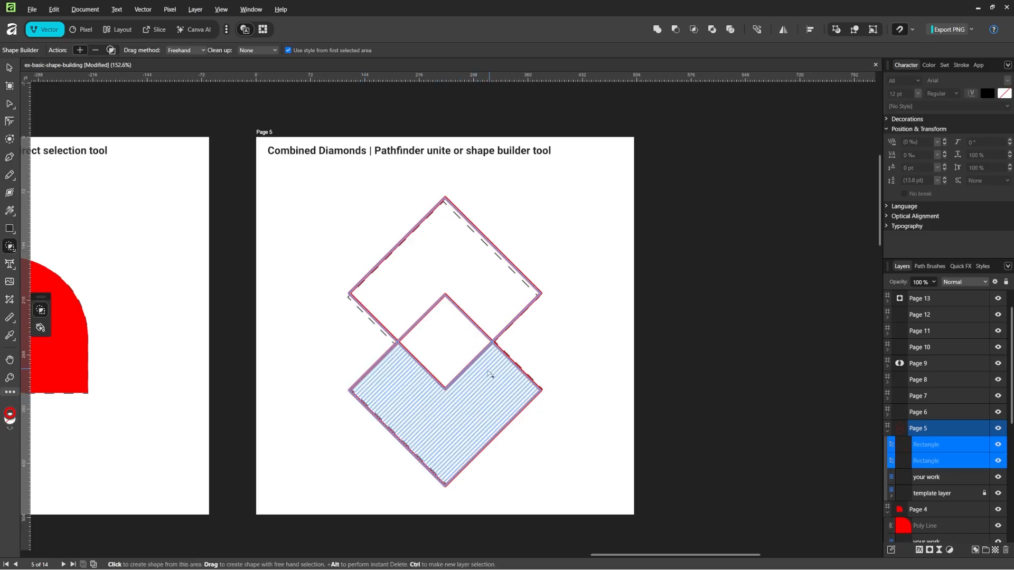
pyautogui.moveTo(450, 246); pyautogui.dragTo(459, 442)
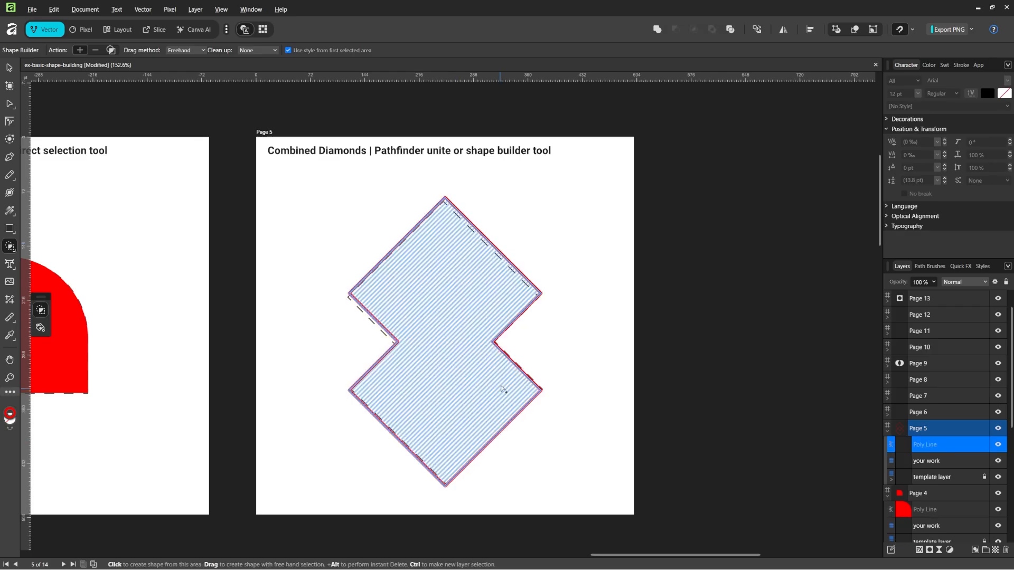
pyautogui.press('v')
pyautogui.click(563, 320)
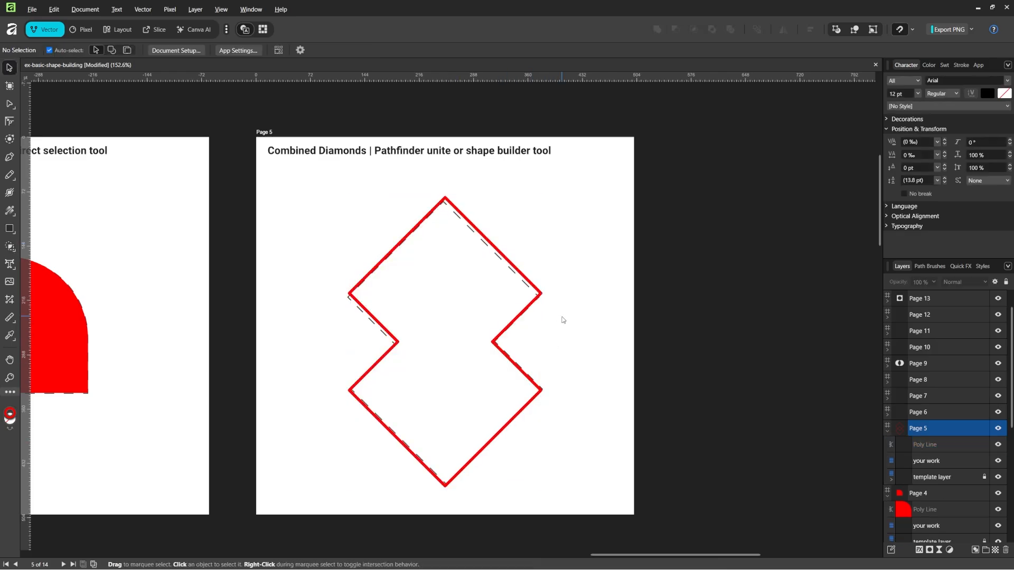
# Swap the combined diamond's red stroke to a red fill and reposition the shape over the Page 5 template.
pyautogui.moveTo(515, 316)
pyautogui.mouseDown()
pyautogui.moveTo(523, 359)
pyautogui.moveTo(523, 322)
pyautogui.mouseUp()
pyautogui.click(590, 337)
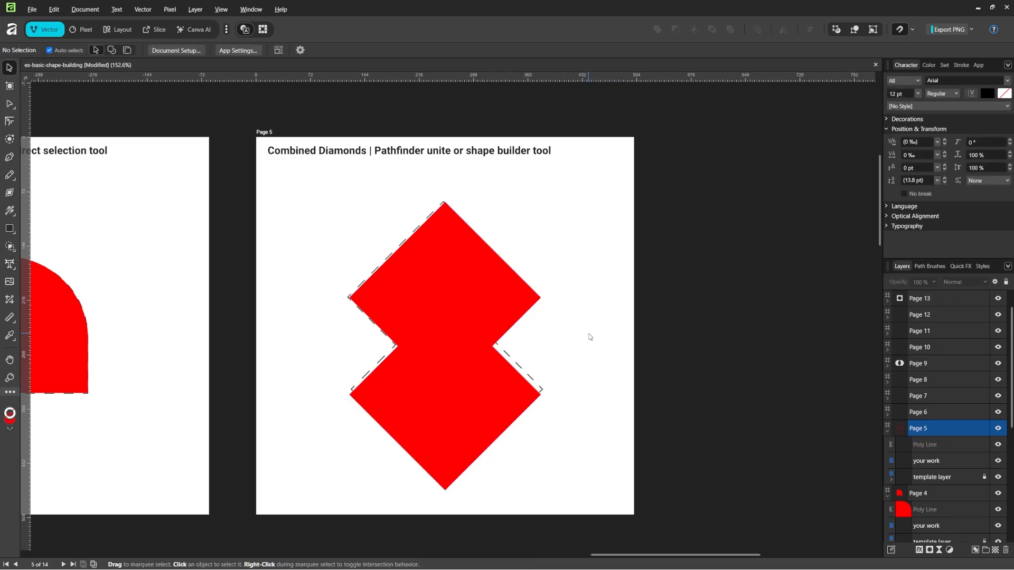
pyautogui.moveTo(459, 364)
pyautogui.mouseDown()
pyautogui.moveTo(448, 357)
pyautogui.moveTo(457, 361)
pyautogui.mouseUp()
pyautogui.click(533, 354)
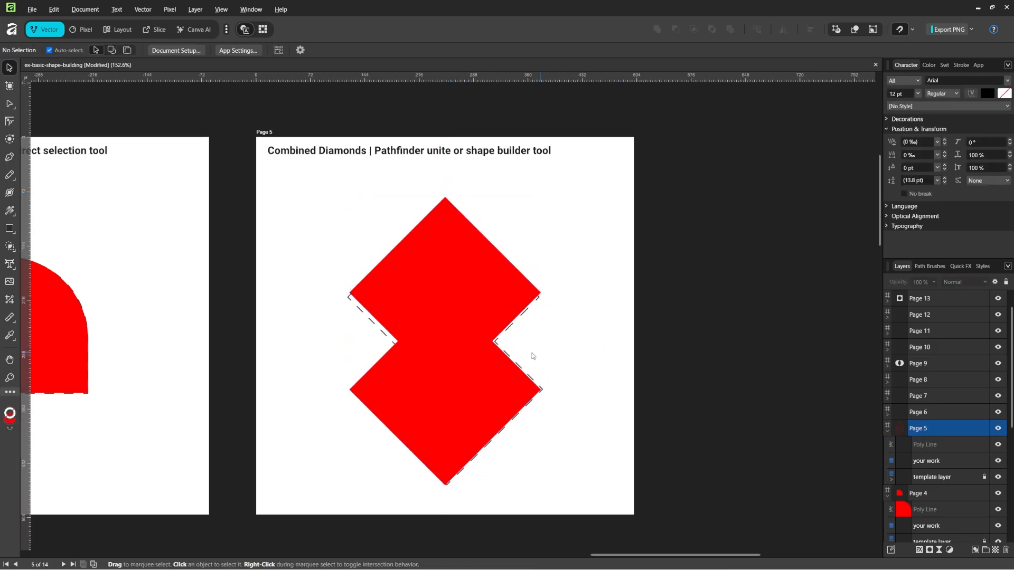
# Draw a red-filled circle outward from the centre of the Page 6 template, matching the dashed circle's size.
pyautogui.scroll(-4, 508, 355)
pyautogui.scroll(2, 508, 356)
pyautogui.moveTo(353, 419); pyautogui.dragTo(793, 268)
pyautogui.moveTo(231, 353); pyautogui.dragTo(615, 305)
pyautogui.scroll(5, 400, 357)
pyautogui.scroll(-2, 436, 358)
pyautogui.moveTo(558, 356); pyautogui.dragTo(473, 346)
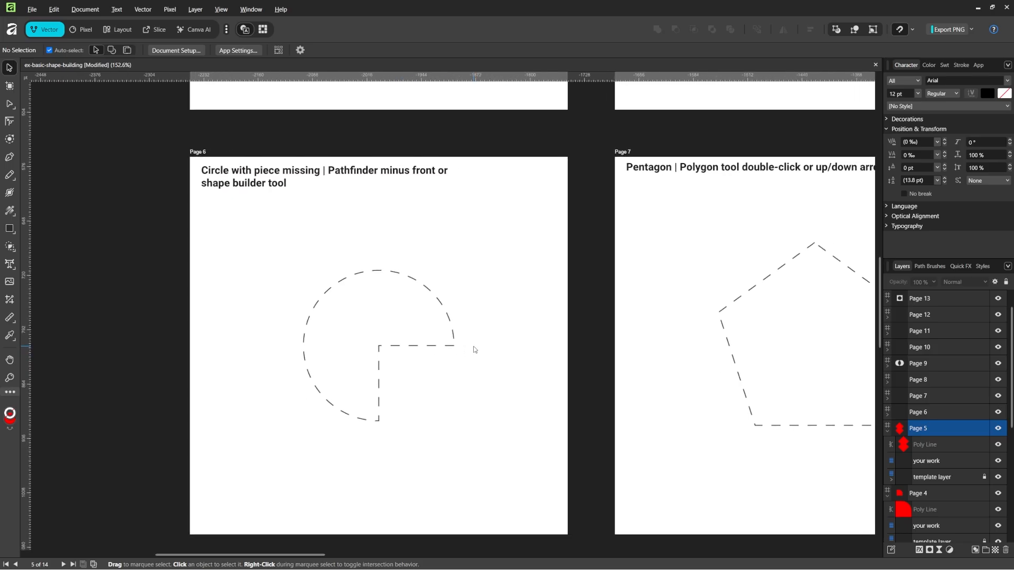
pyautogui.click(16, 233)
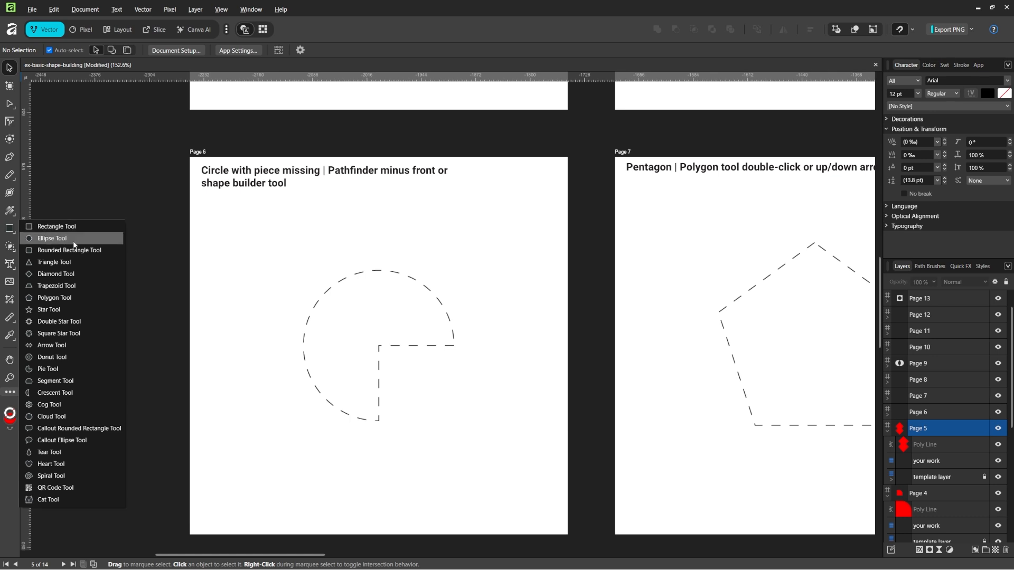
pyautogui.click(58, 238)
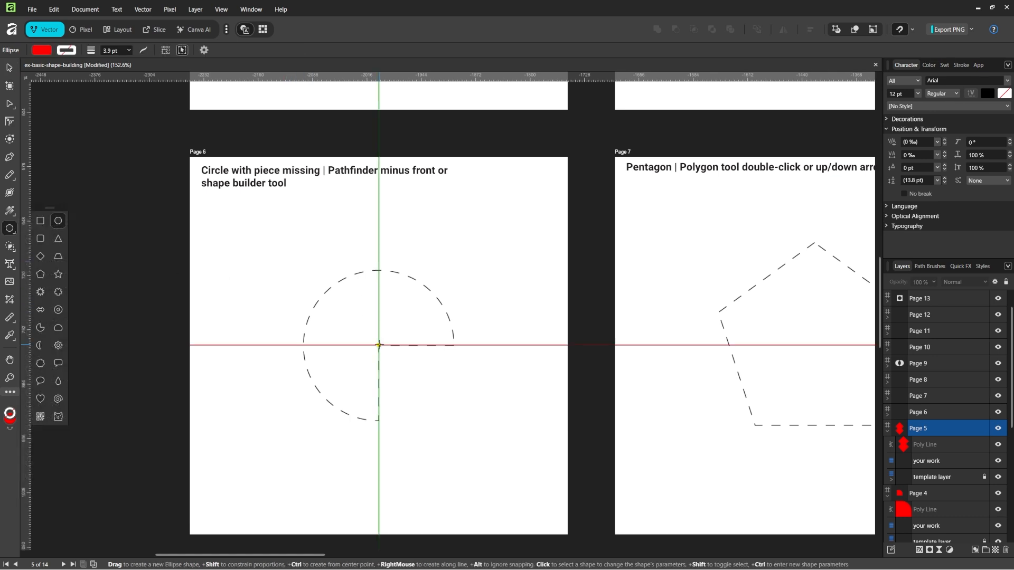
pyautogui.moveTo(379, 346); pyautogui.dragTo(456, 422)
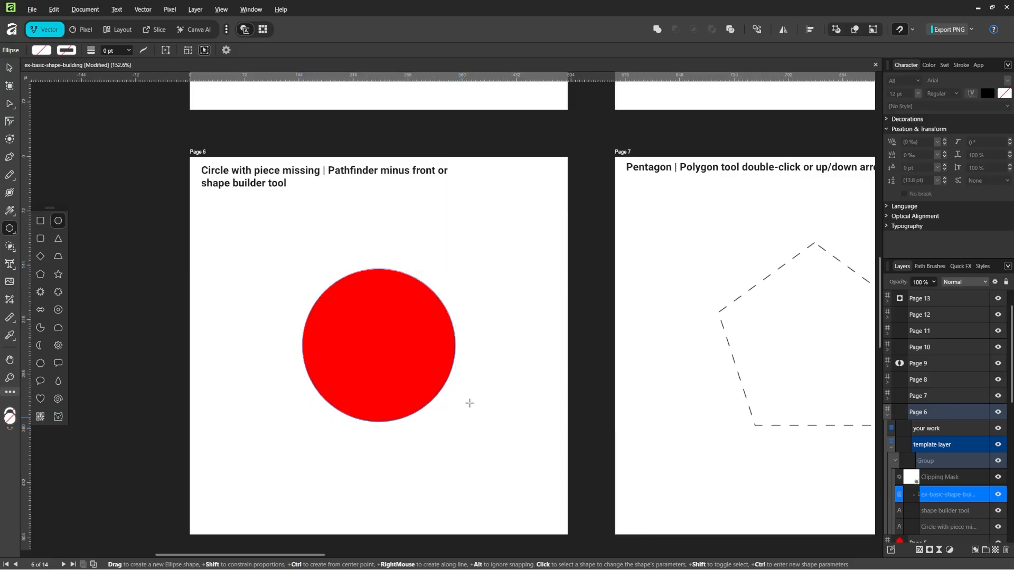
pyautogui.press('v')
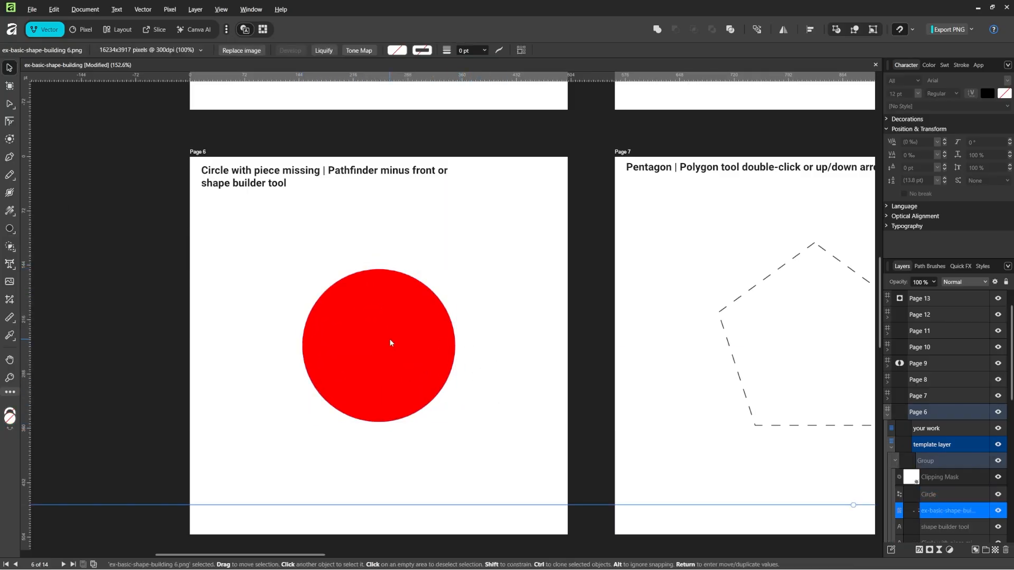
pyautogui.moveTo(386, 344); pyautogui.dragTo(407, 357)
pyautogui.press('a')
pyautogui.click(590, 529)
pyautogui.click(390, 360)
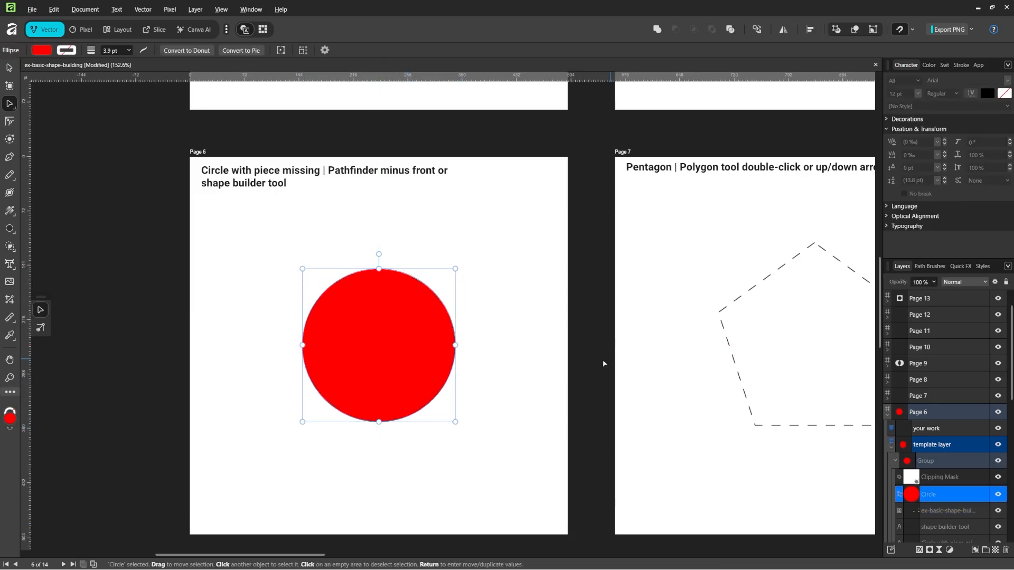
pyautogui.press('a')
# Draw a square overlapping the circle's lower-right part on Page 6 and fill it with black.
pyautogui.click(14, 230)
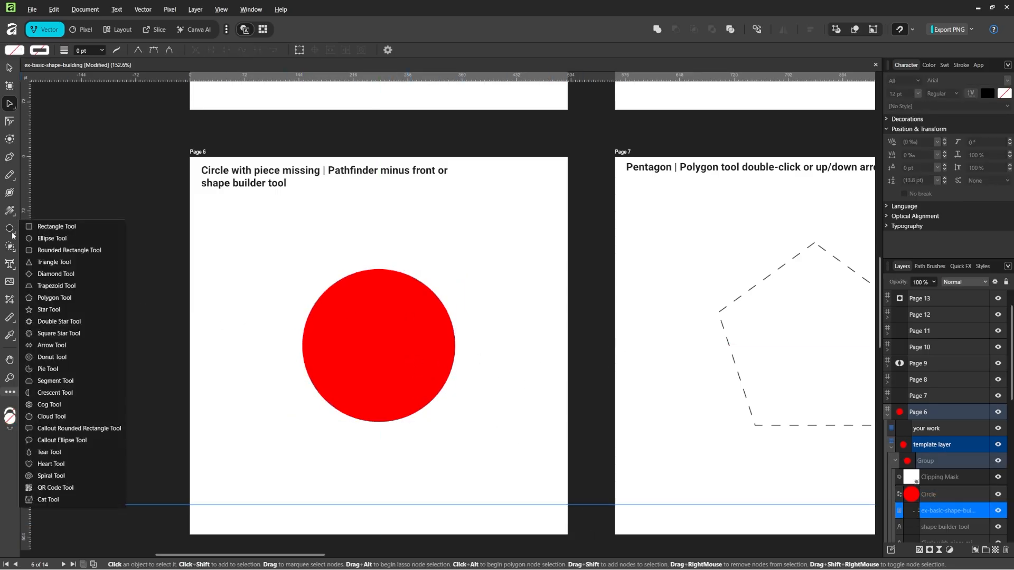
pyautogui.click(58, 227)
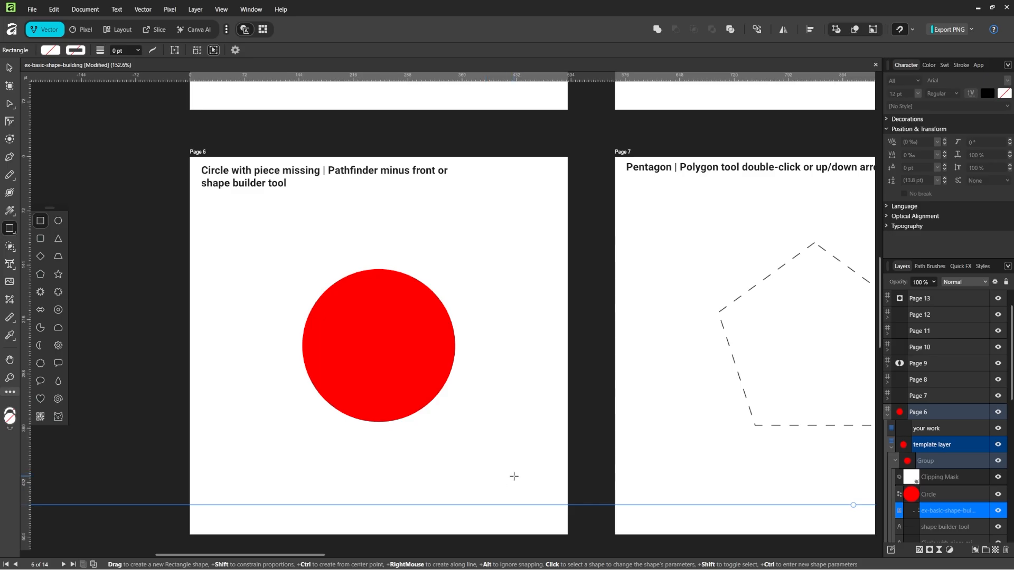
pyautogui.moveTo(513, 477); pyautogui.dragTo(379, 363)
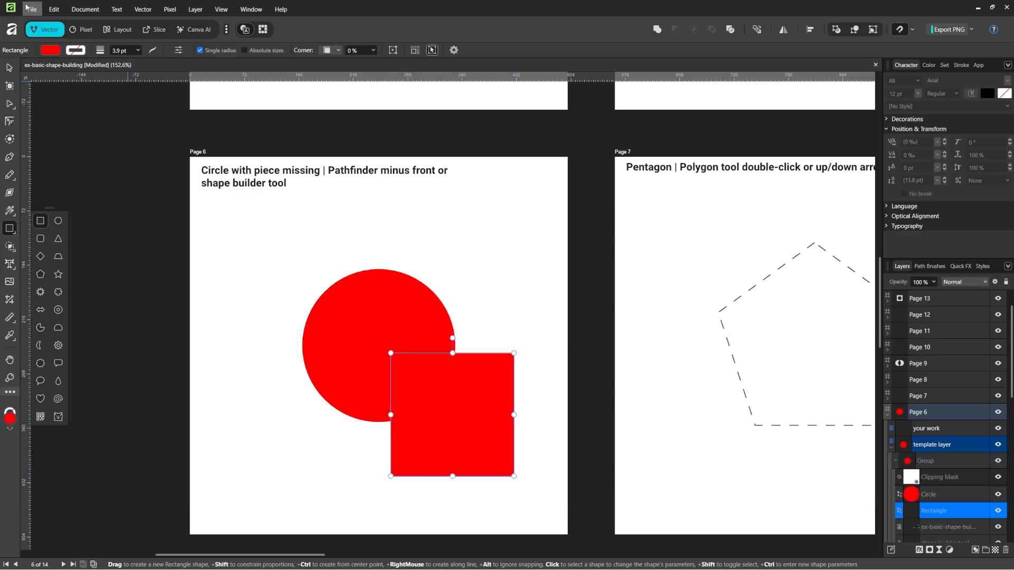
pyautogui.click(49, 51)
pyautogui.moveTo(99, 131); pyautogui.dragTo(61, 95)
pyautogui.click(472, 260)
# Bring the black square to the front of the red circle.
pyautogui.press('v')
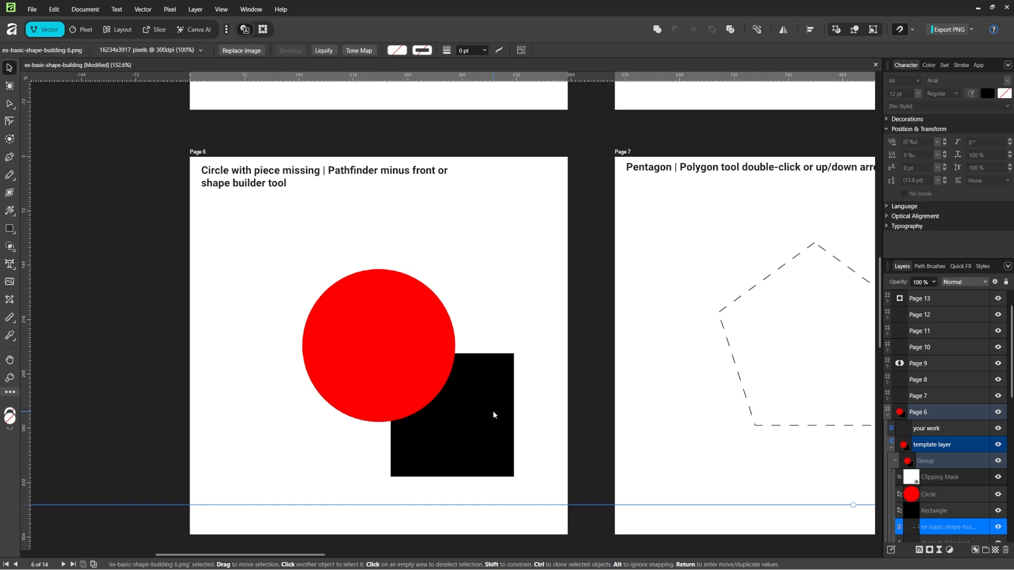
pyautogui.click(493, 410)
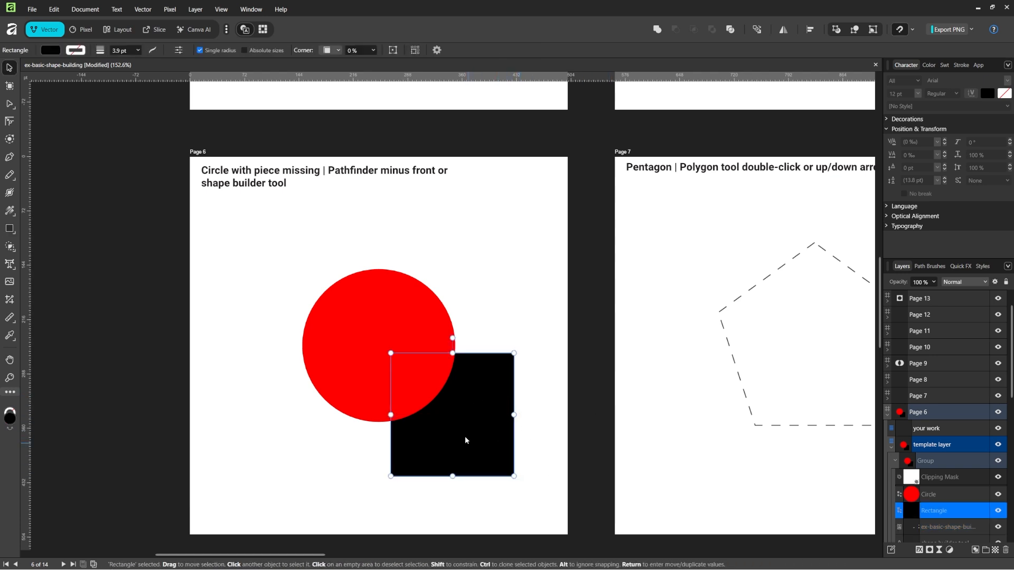
pyautogui.rightClick(448, 422)
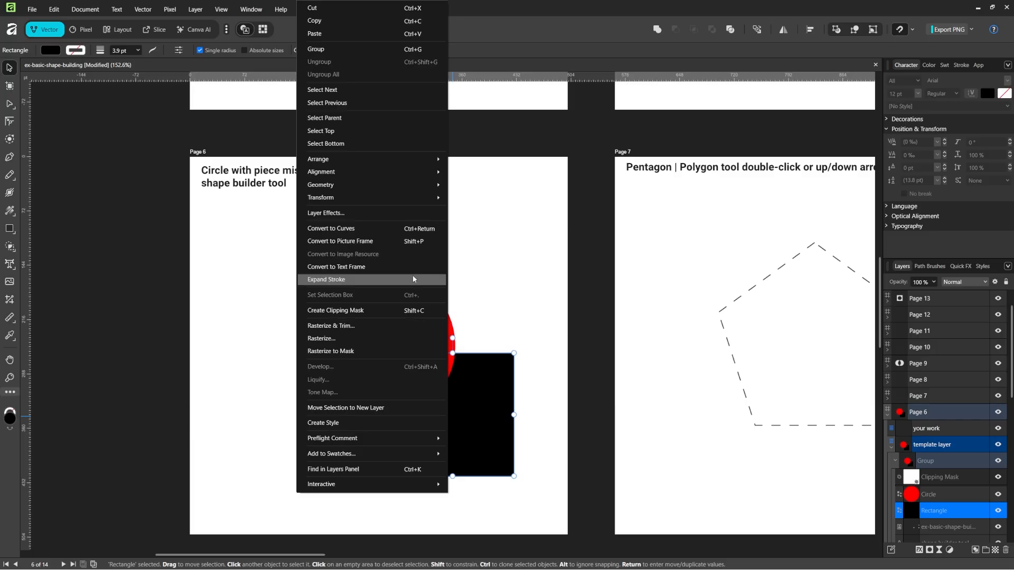
pyautogui.moveTo(395, 162)
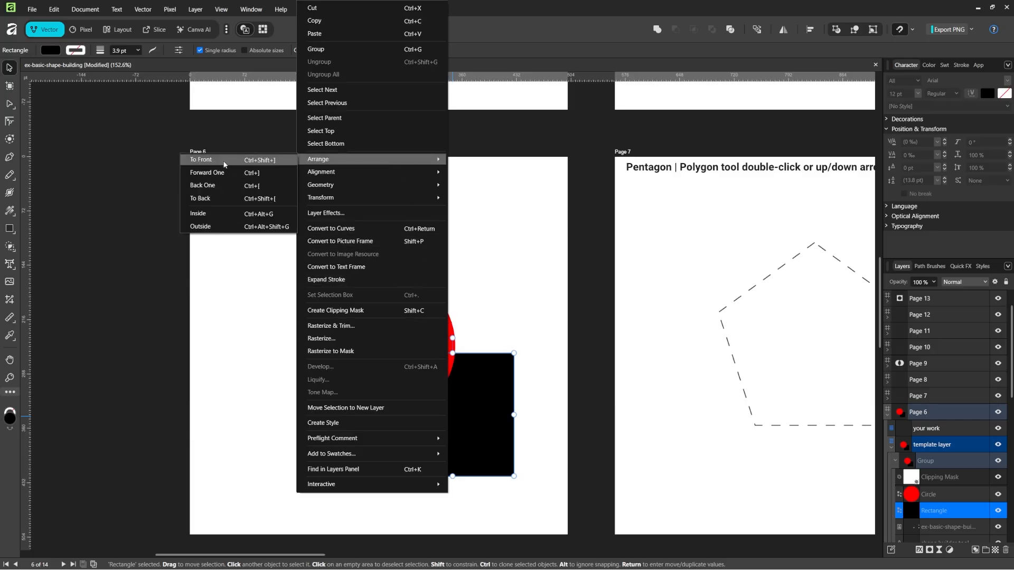
pyautogui.click(264, 162)
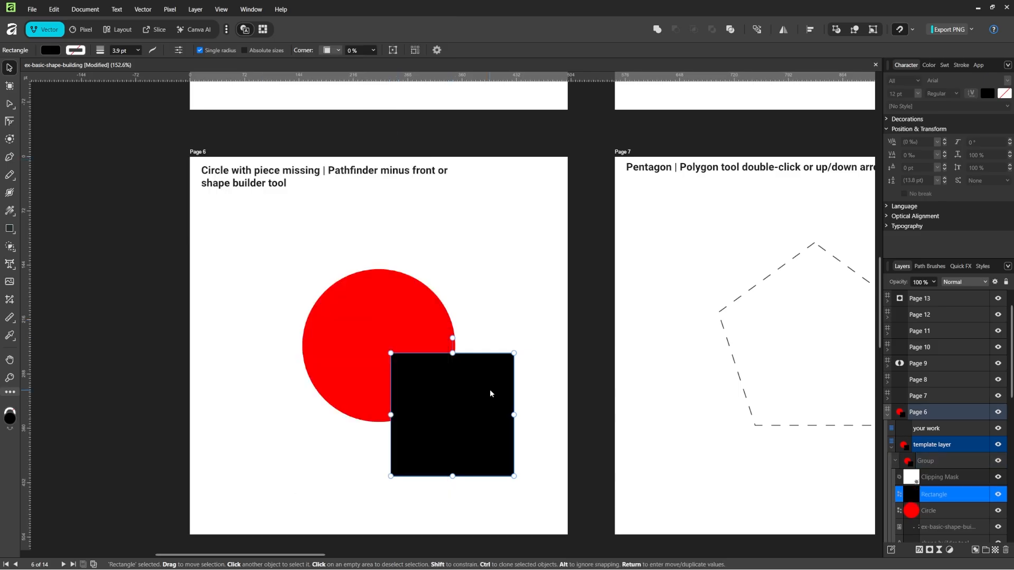
pyautogui.hotkey('ctrl', 'z')
pyautogui.hotkey('ctrl', 'shift', 'z')
pyautogui.hotkey('ctrl', 'z')
pyautogui.hotkey('ctrl', 'shift', 'z')
# Move the black square so its upper-left corner sits on the circle's centre.
pyautogui.keyDown('alt'); pyautogui.click(474, 374); pyautogui.keyUp('alt')
pyautogui.click(458, 416)
pyautogui.moveTo(456, 416)
pyautogui.mouseDown()
pyautogui.moveTo(435, 403)
pyautogui.moveTo(444, 408)
pyautogui.mouseUp()
# Select the circle and the square, and delete the overlapping quarter and the rest of the square with the Shape Builder.
pyautogui.click(398, 325)
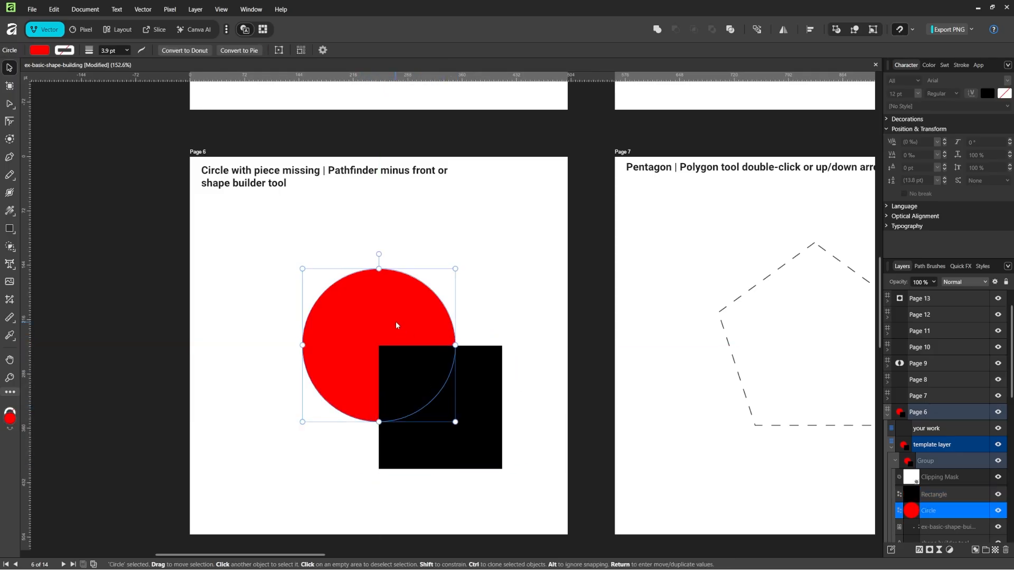
pyautogui.keyDown('shift'); pyautogui.click(487, 439); pyautogui.keyUp('shift')
pyautogui.click(13, 249)
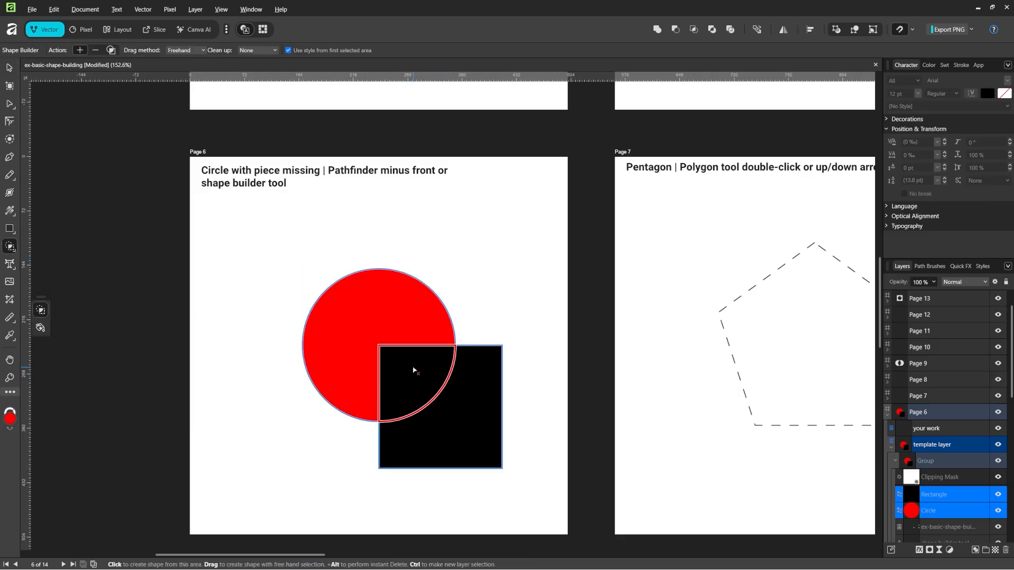
pyautogui.moveTo(413, 369); pyautogui.dragTo(451, 404)
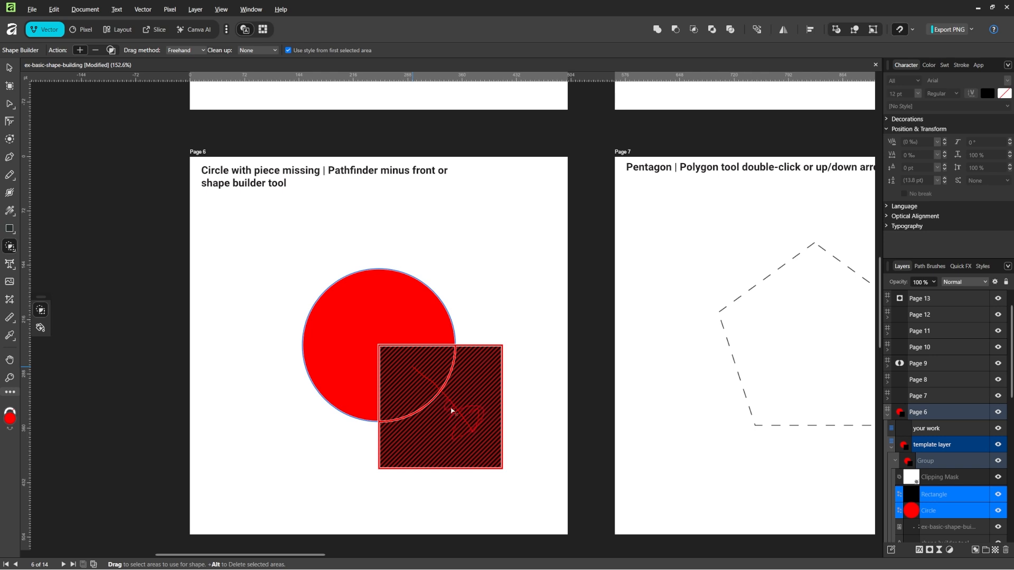
pyautogui.moveTo(474, 382); pyautogui.dragTo(475, 401)
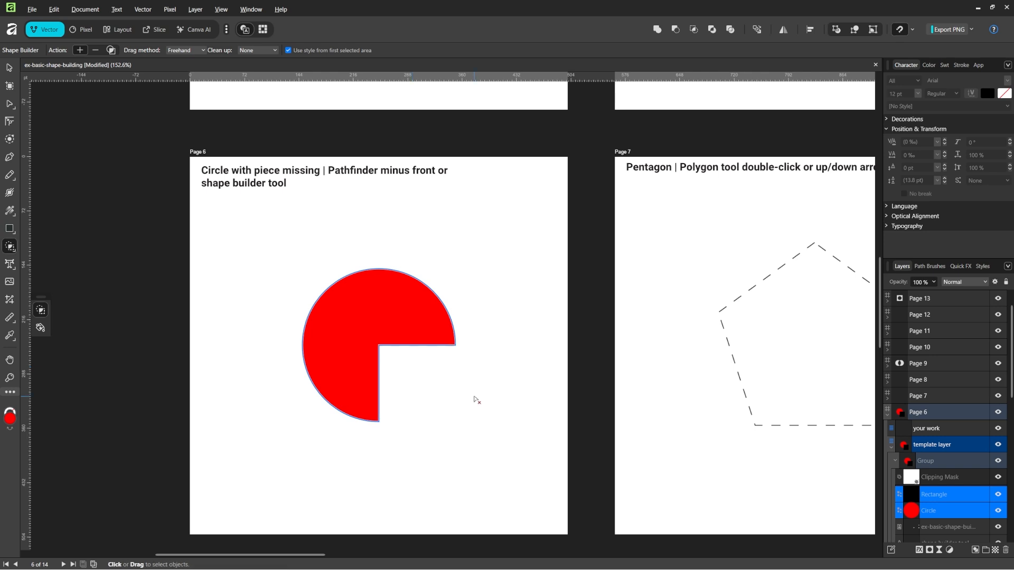
pyautogui.press('v')
pyautogui.click(519, 365)
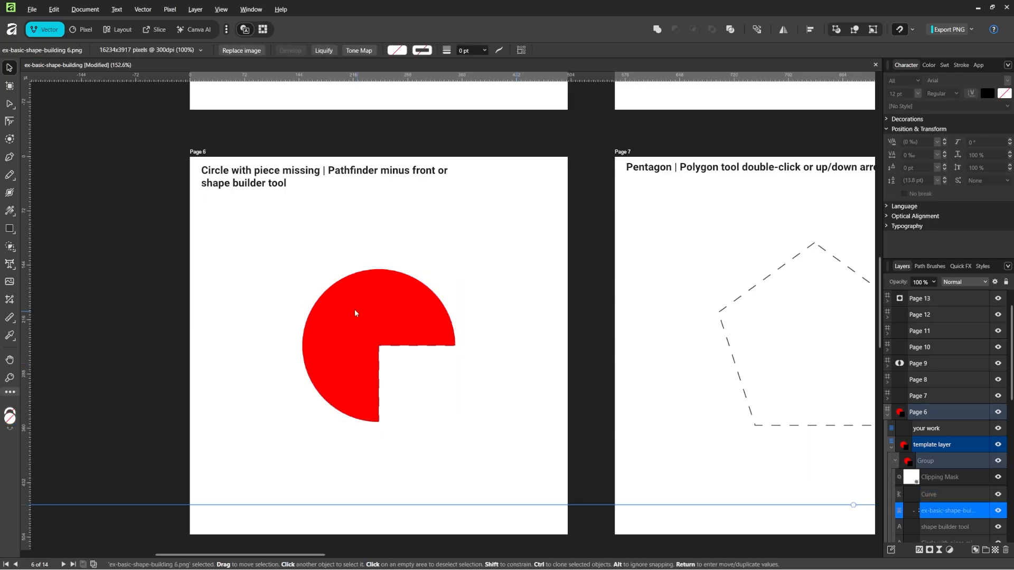
pyautogui.click(356, 312)
pyautogui.moveTo(392, 318)
pyautogui.mouseDown()
pyautogui.moveTo(355, 300)
pyautogui.moveTo(392, 317)
pyautogui.mouseUp()
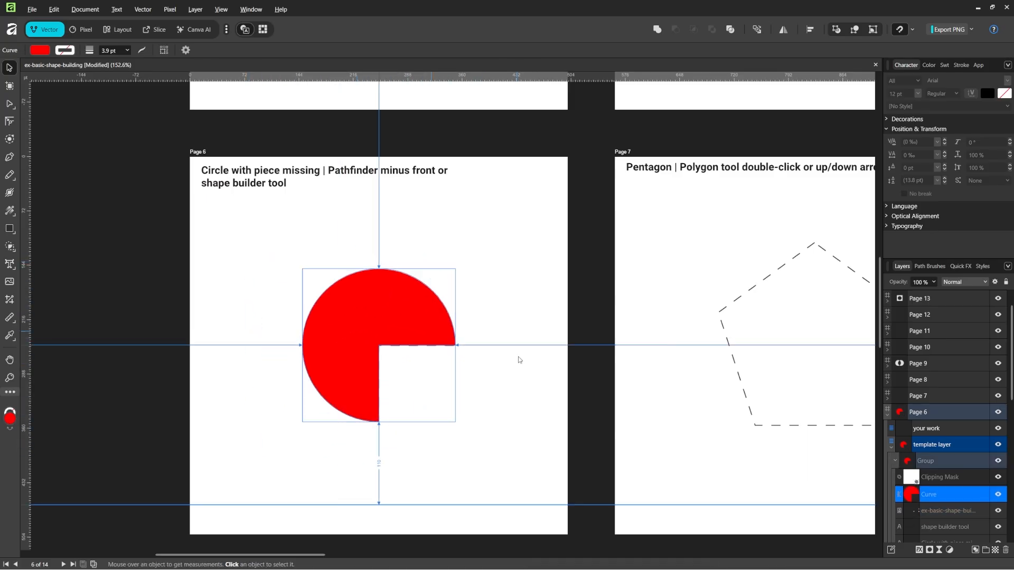
pyautogui.click(532, 440)
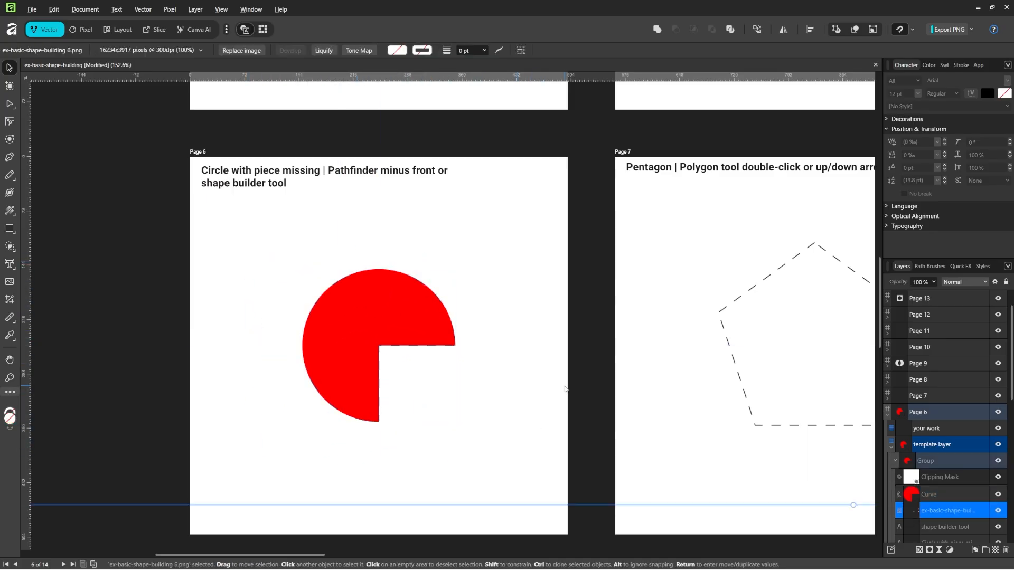
# Draw a black pentagon with the Polygon Tool on Page 7 and move it over the dashed template.
pyautogui.moveTo(667, 381); pyautogui.dragTo(281, 351)
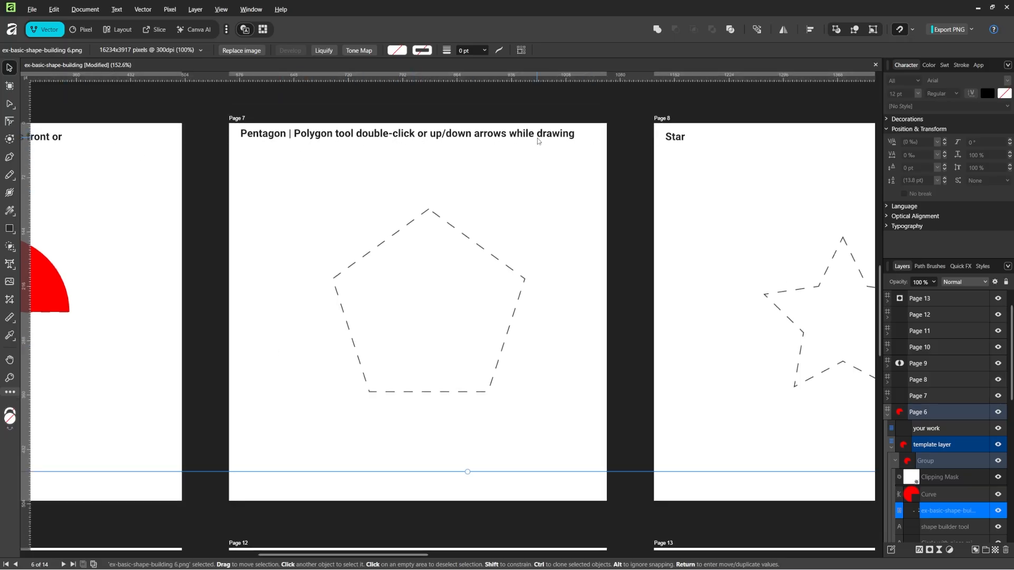
pyautogui.click(13, 231)
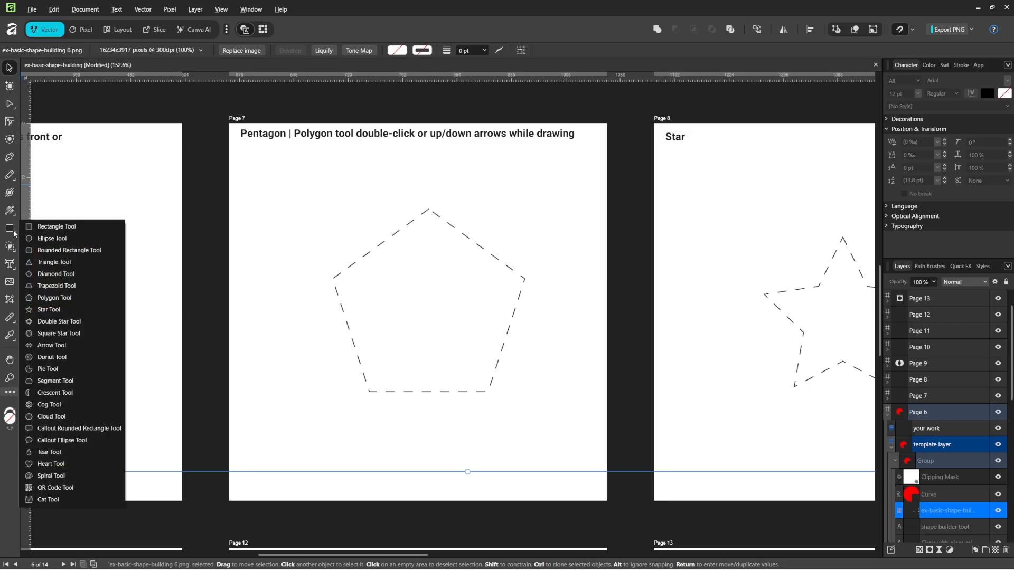
pyautogui.click(55, 298)
pyautogui.moveTo(371, 388); pyautogui.dragTo(602, 184)
pyautogui.press('v')
pyautogui.moveTo(507, 259); pyautogui.dragTo(454, 289)
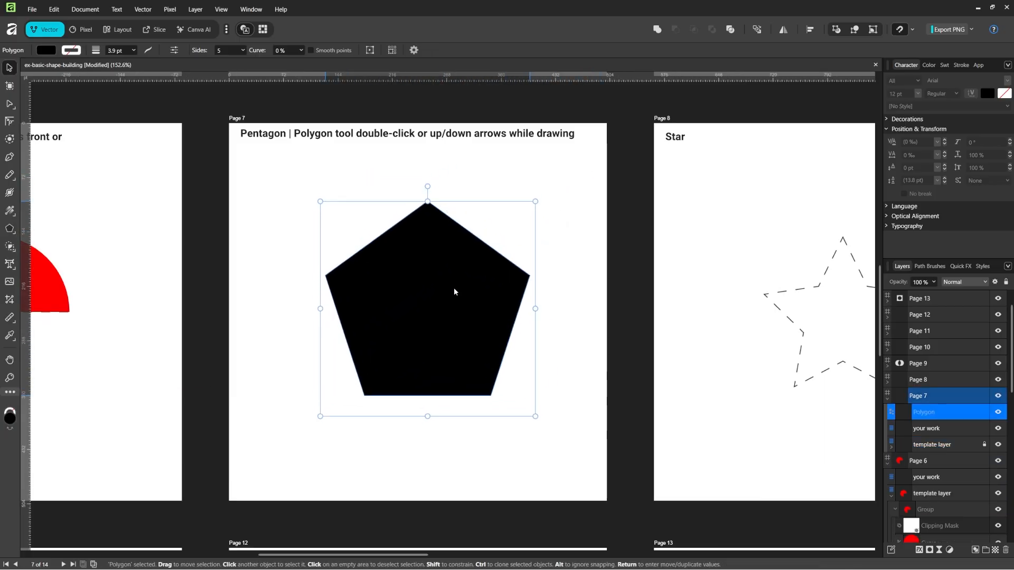
# Leave the polygon's side count at 5 and nudge the pentagon slightly to line it up with the template.
pyautogui.click(244, 51)
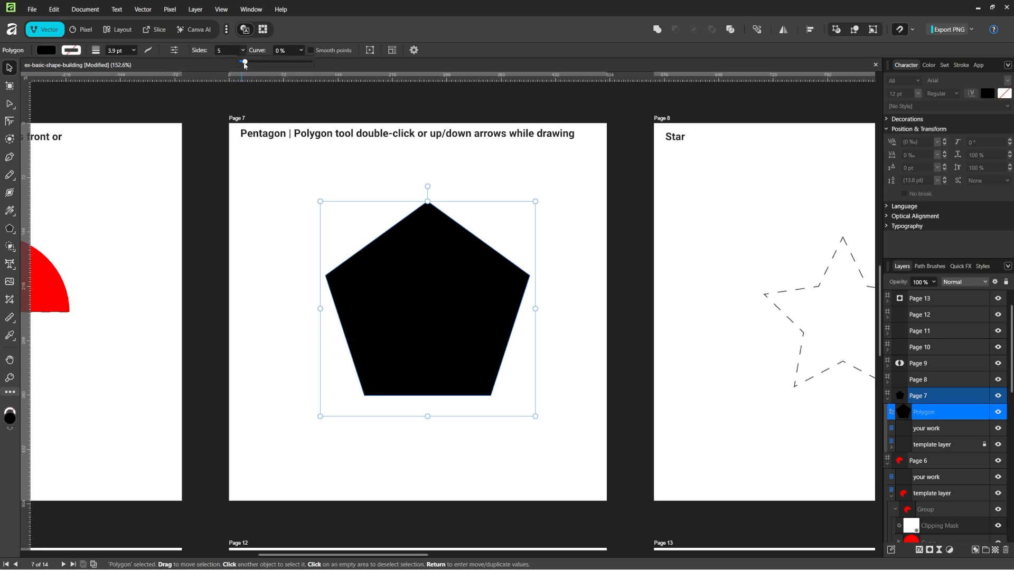
pyautogui.moveTo(245, 64)
pyautogui.mouseDown()
pyautogui.moveTo(280, 63)
pyautogui.moveTo(254, 64)
pyautogui.moveTo(246, 83)
pyautogui.mouseUp()
pyautogui.click(371, 172)
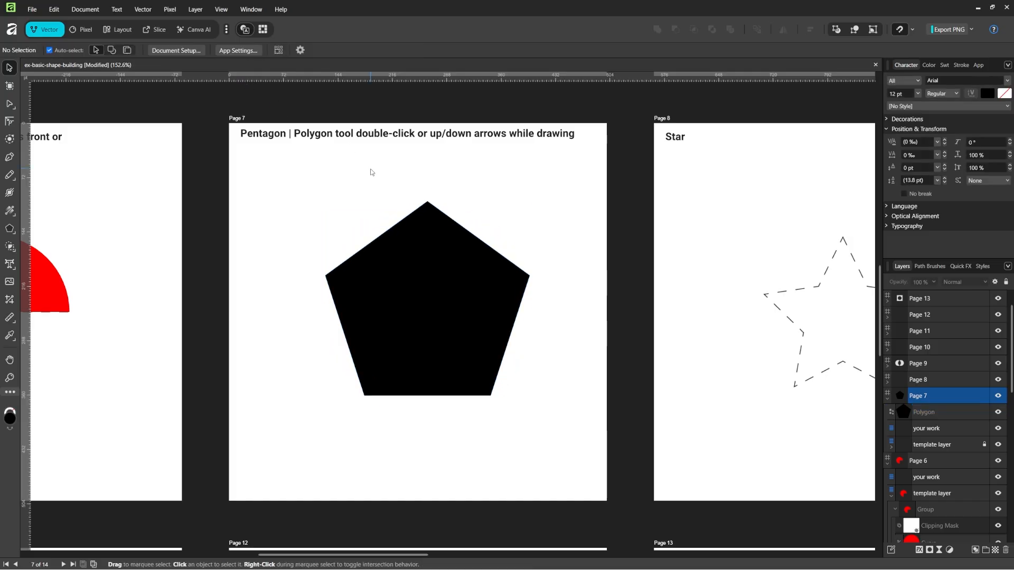
pyautogui.moveTo(416, 272)
pyautogui.mouseDown()
pyautogui.moveTo(471, 347)
pyautogui.moveTo(422, 271)
pyautogui.mouseUp()
pyautogui.click(609, 269)
# Draw a black five-pointed star outward from the centre of the Page 8 template.
pyautogui.moveTo(736, 292); pyautogui.dragTo(301, 283)
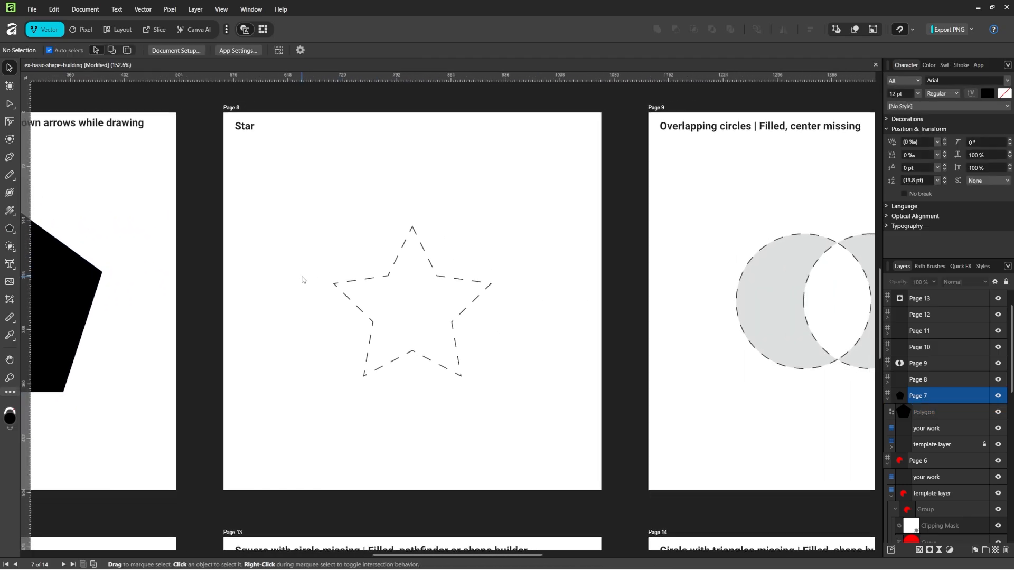
pyautogui.click(13, 234)
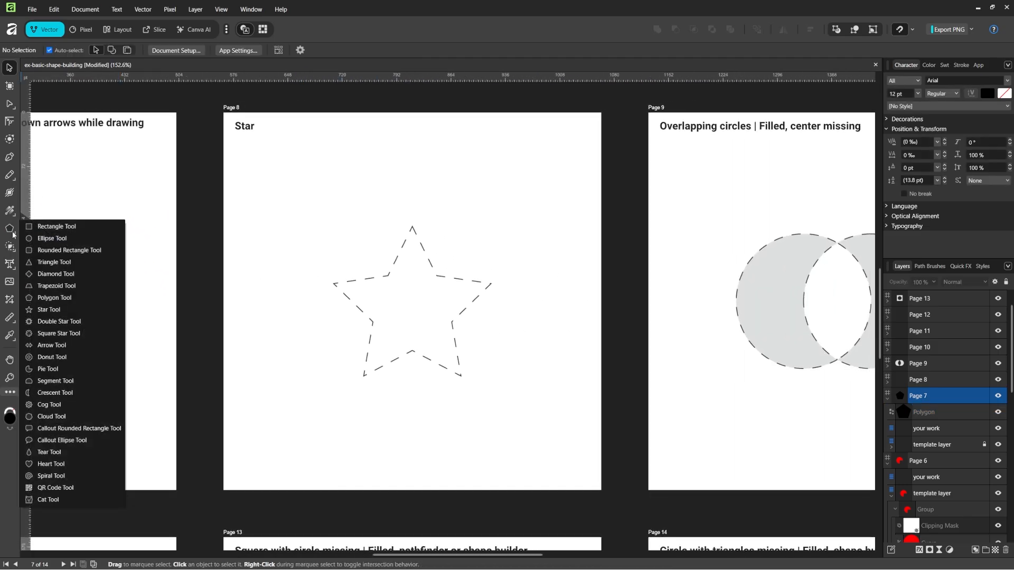
pyautogui.click(48, 310)
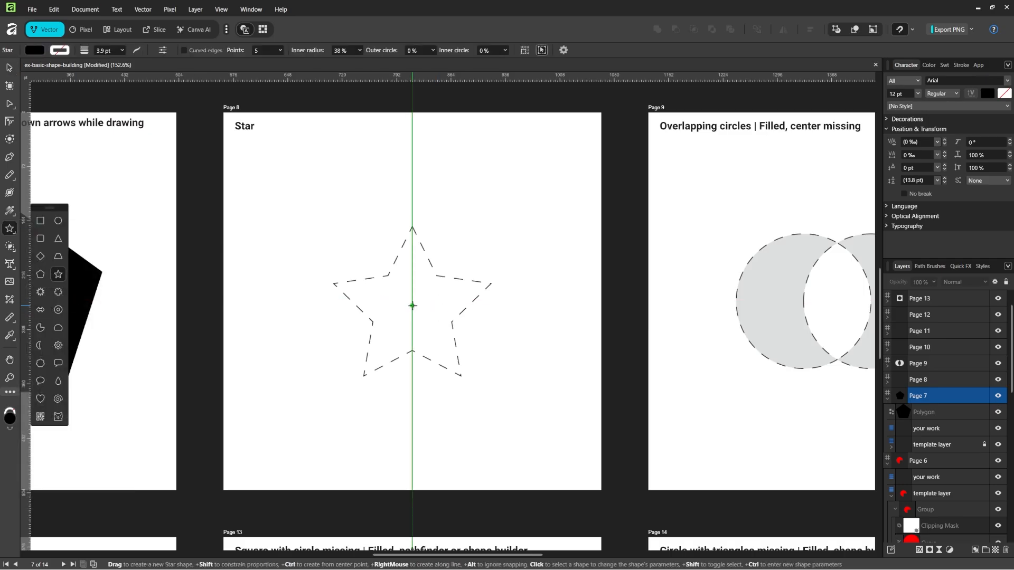
pyautogui.moveTo(412, 306); pyautogui.dragTo(517, 402)
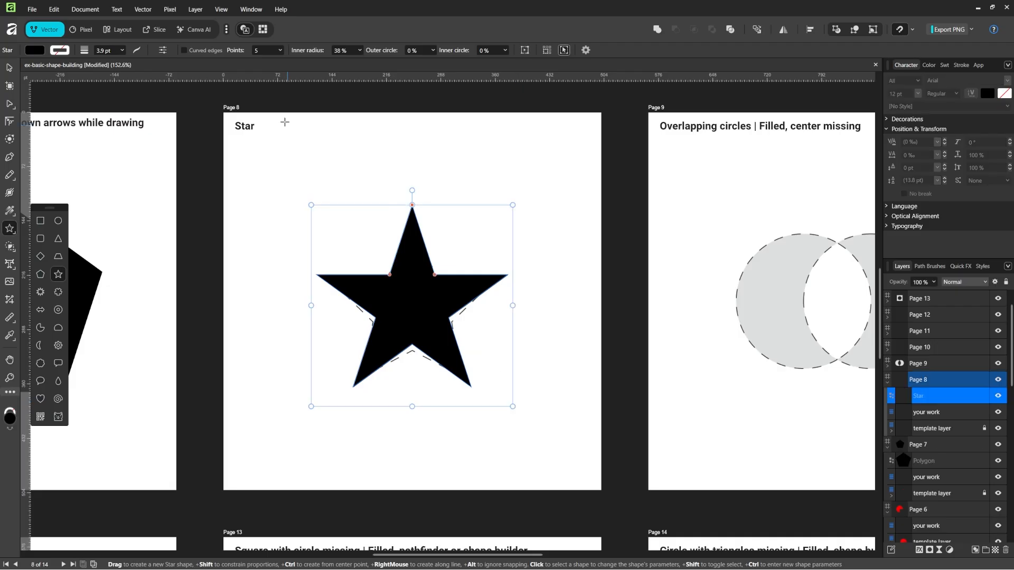
# Set the Page 8 star's inner radius to 59 % and inner circle to 10 %, leaving the outer circle at 0 %.
pyautogui.click(359, 50)
pyautogui.moveTo(355, 62); pyautogui.dragTo(379, 92)
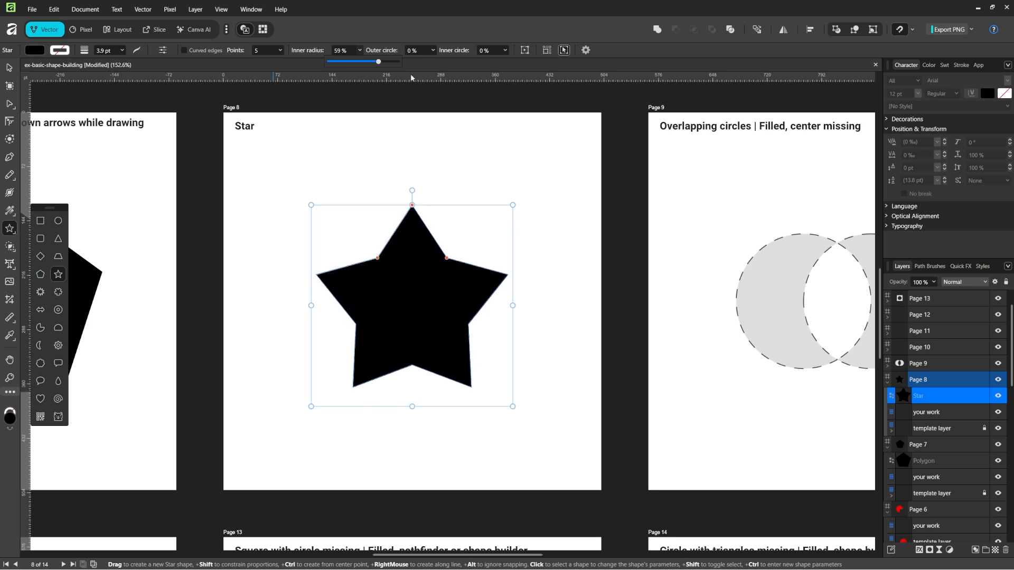
pyautogui.click(433, 50)
pyautogui.click(433, 48)
pyautogui.moveTo(439, 66); pyautogui.dragTo(408, 74)
pyautogui.click(505, 50)
pyautogui.click(506, 50)
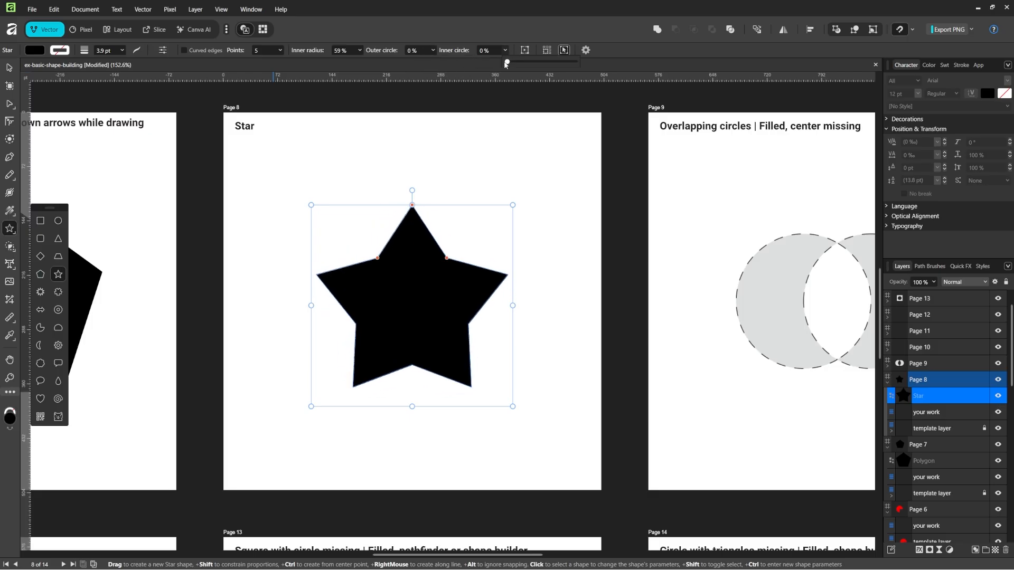
pyautogui.moveTo(506, 62)
pyautogui.mouseDown()
pyautogui.moveTo(557, 66)
pyautogui.moveTo(515, 74)
pyautogui.moveTo(513, 65)
pyautogui.mouseUp()
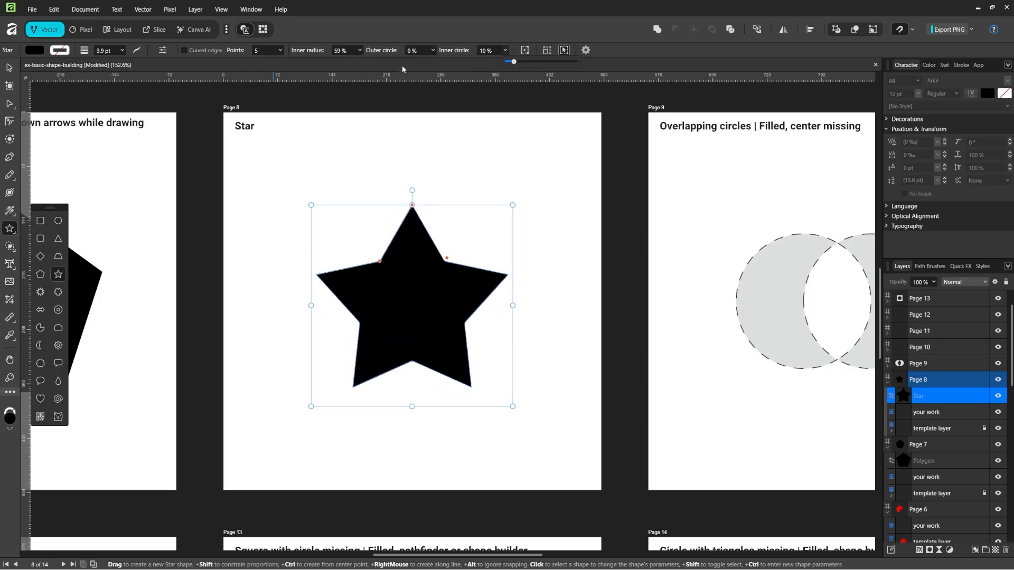
# Try the star with 21 points and a larger inner radius, undo both changes and deselect it.
pyautogui.click(282, 49)
pyautogui.click(282, 49)
pyautogui.moveTo(281, 62); pyautogui.dragTo(307, 65)
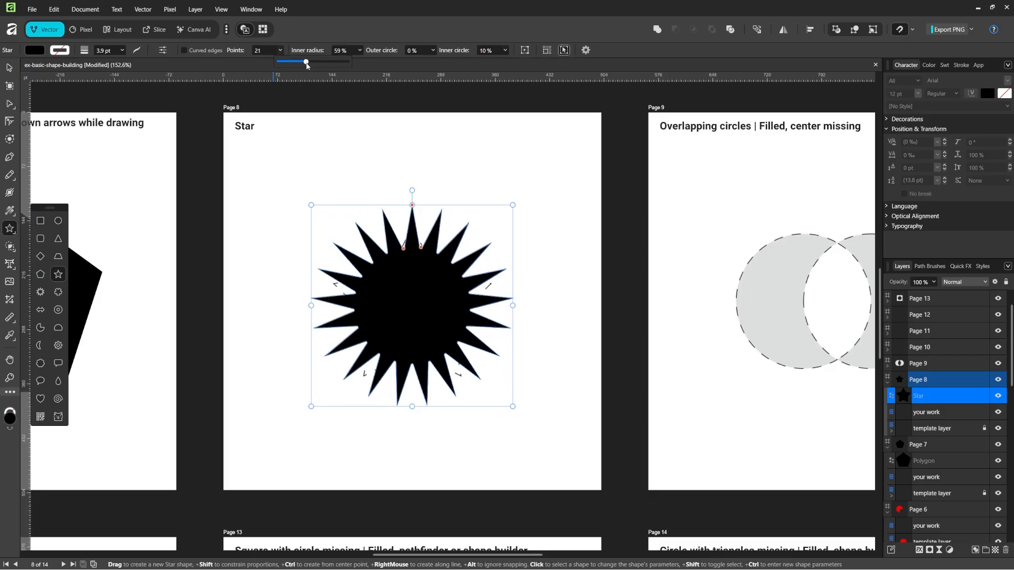
pyautogui.click(360, 51)
pyautogui.moveTo(363, 64); pyautogui.dragTo(378, 64)
pyautogui.click(534, 252)
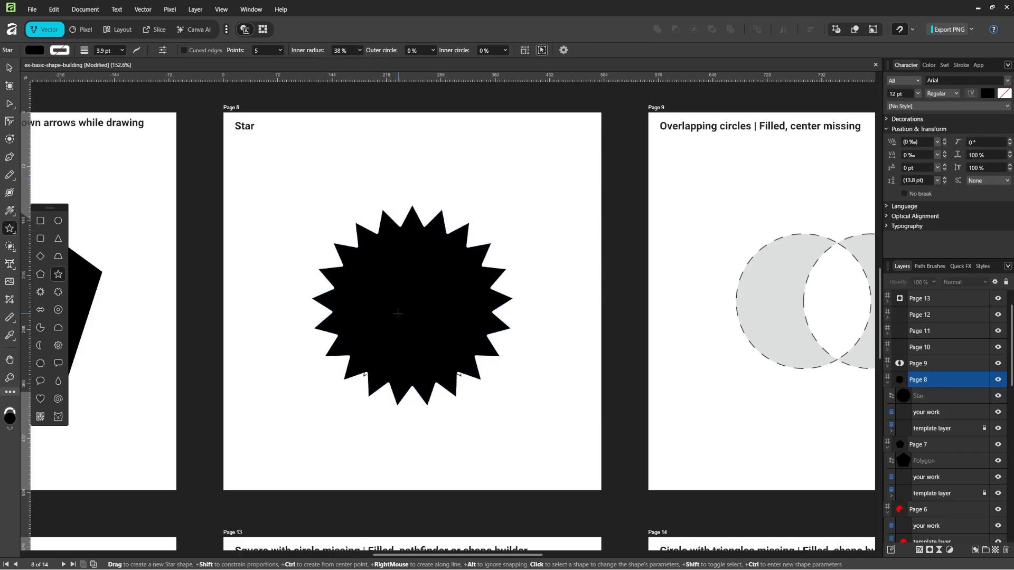
pyautogui.hotkey('ctrl', 'z')
pyautogui.hotkey('ctrl', 'z')
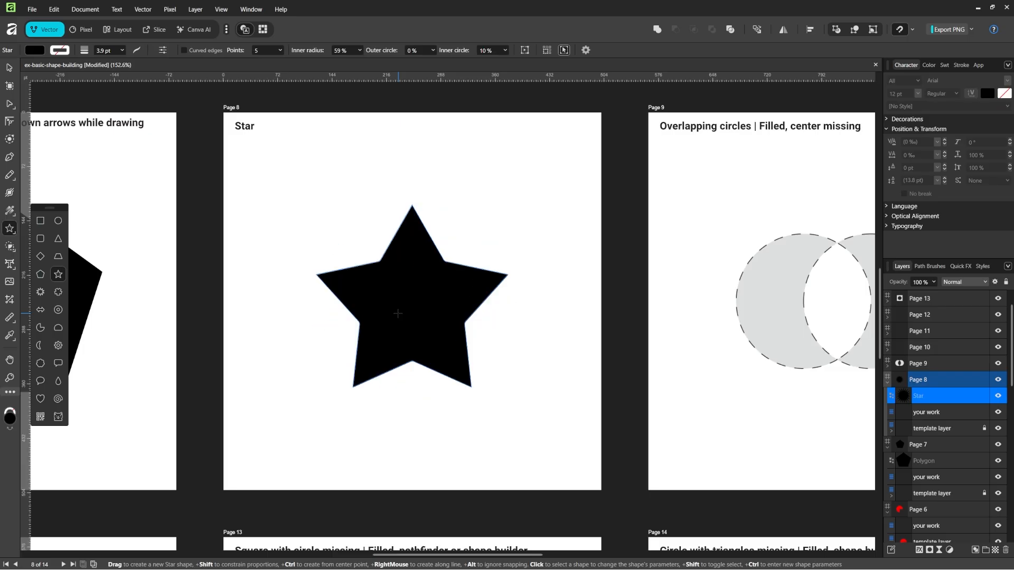
pyautogui.press('v')
pyautogui.click(309, 210)
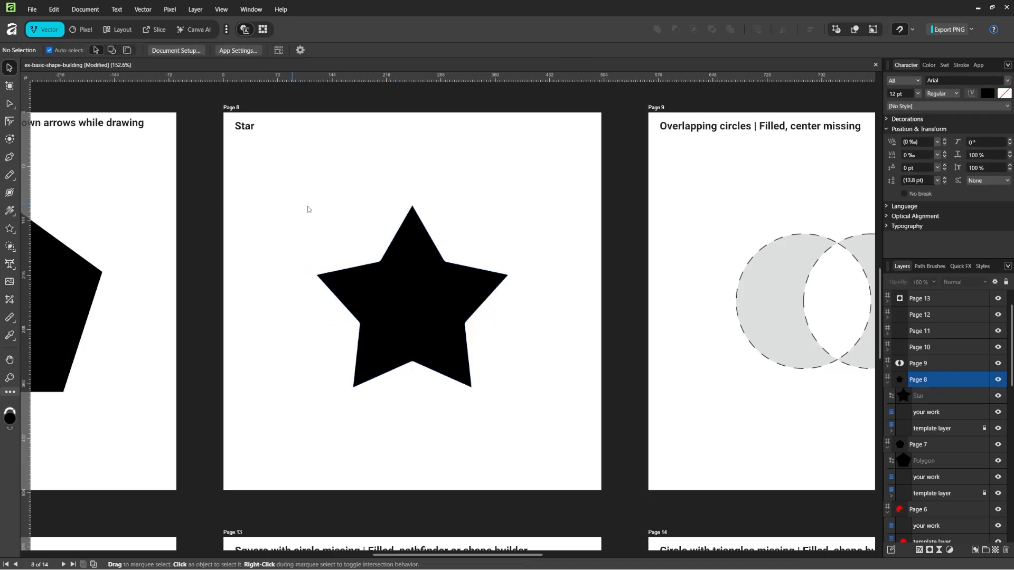
# Draw a black circle over the left circle of the Page 9 template and place a duplicate over the right one.
pyautogui.moveTo(638, 277); pyautogui.dragTo(258, 285)
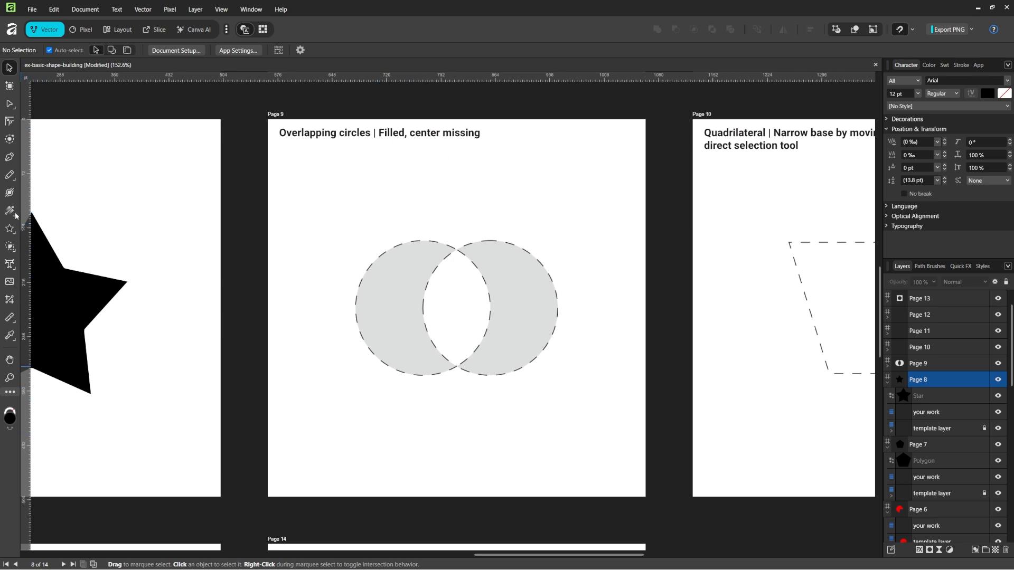
pyautogui.rightClick(9, 228)
pyautogui.click(55, 241)
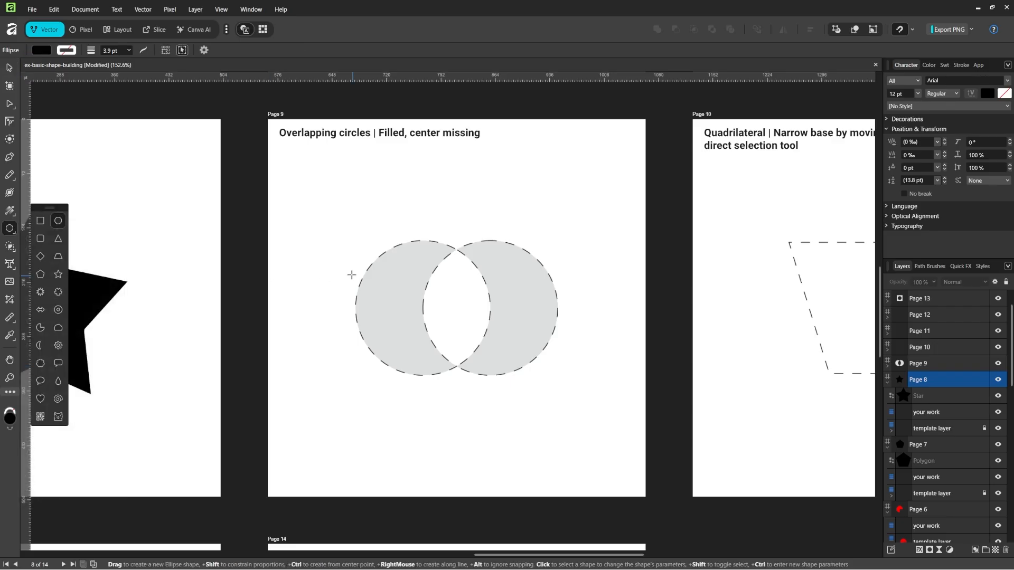
pyautogui.moveTo(355, 238)
pyautogui.mouseDown()
pyautogui.moveTo(476, 373)
pyautogui.moveTo(495, 378)
pyautogui.mouseUp()
pyautogui.press('v')
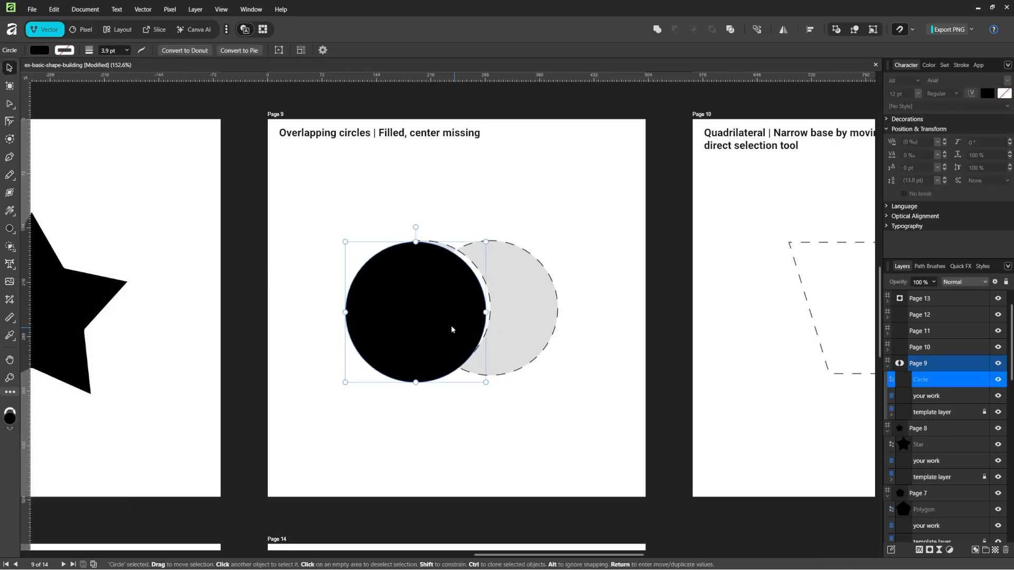
pyautogui.moveTo(448, 304)
pyautogui.mouseDown()
pyautogui.moveTo(548, 309)
pyautogui.moveTo(503, 307)
pyautogui.mouseUp()
# Select both circles and delete their overlapping centre with the Shape Builder.
pyautogui.keyDown('shift'); pyautogui.click(392, 299); pyautogui.keyUp('shift')
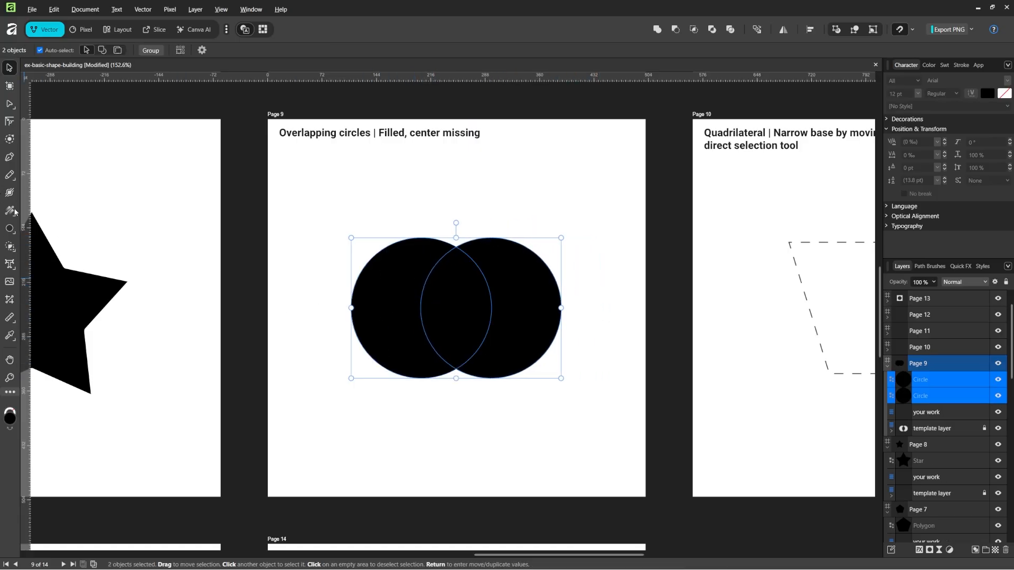
pyautogui.click(10, 246)
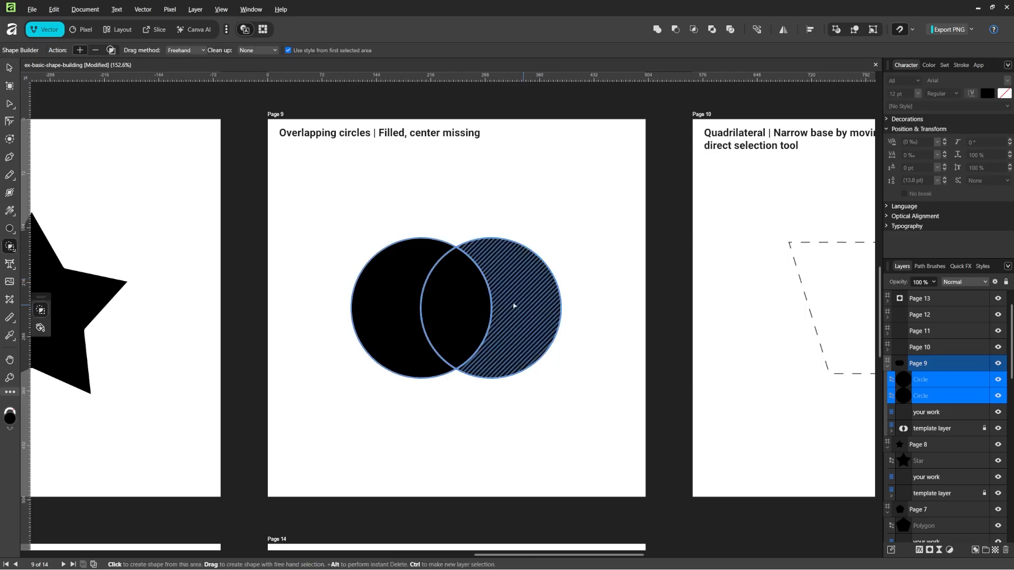
pyautogui.keyDown('alt'); pyautogui.click(459, 302); pyautogui.keyUp('alt')
pyautogui.press('v')
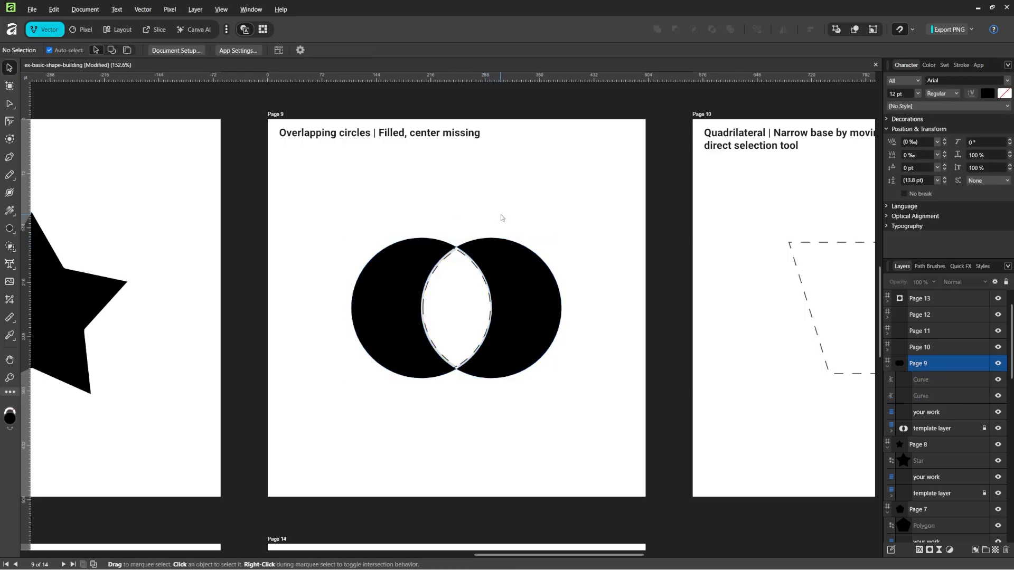
# Move the right crescent upward on its own and undo the move.
pyautogui.click(537, 307)
pyautogui.moveTo(537, 308); pyautogui.dragTo(536, 246)
pyautogui.hotkey('ctrl', 'z')
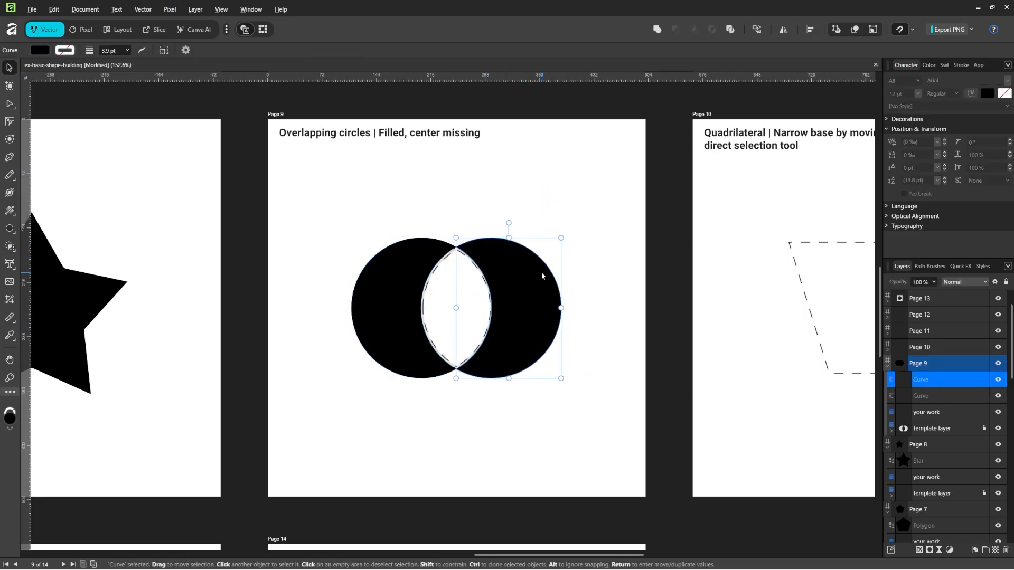
# Try merging the two crescents into one shape with the Shape Builder, and undo the merge.
pyautogui.keyDown('shift'); pyautogui.click(409, 259); pyautogui.keyUp('shift')
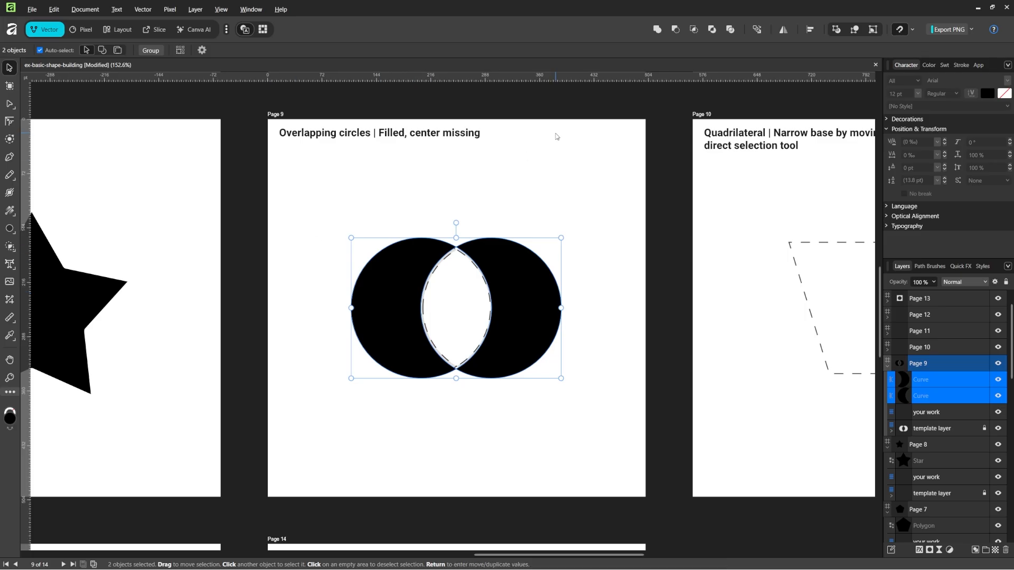
pyautogui.click(11, 247)
pyautogui.moveTo(416, 259)
pyautogui.mouseDown()
pyautogui.moveTo(465, 244)
pyautogui.moveTo(509, 258)
pyautogui.moveTo(521, 299)
pyautogui.moveTo(546, 238)
pyautogui.moveTo(510, 297)
pyautogui.mouseUp()
pyautogui.press('v')
pyautogui.click(479, 236)
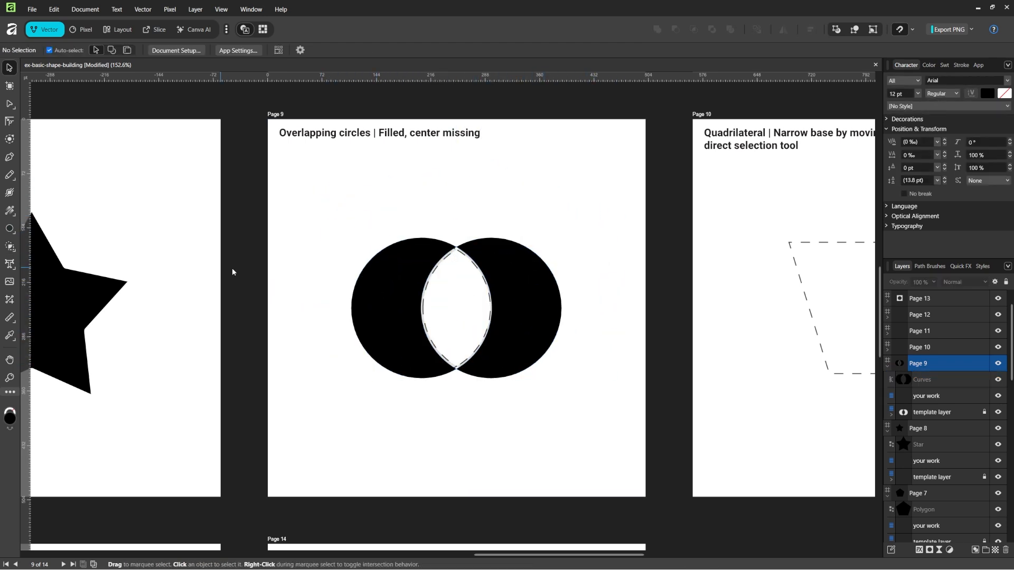
pyautogui.click(419, 270)
pyautogui.hotkey('ctrl', 'z')
pyautogui.hotkey('ctrl', 'z')
pyautogui.hotkey('ctrl', 'z')
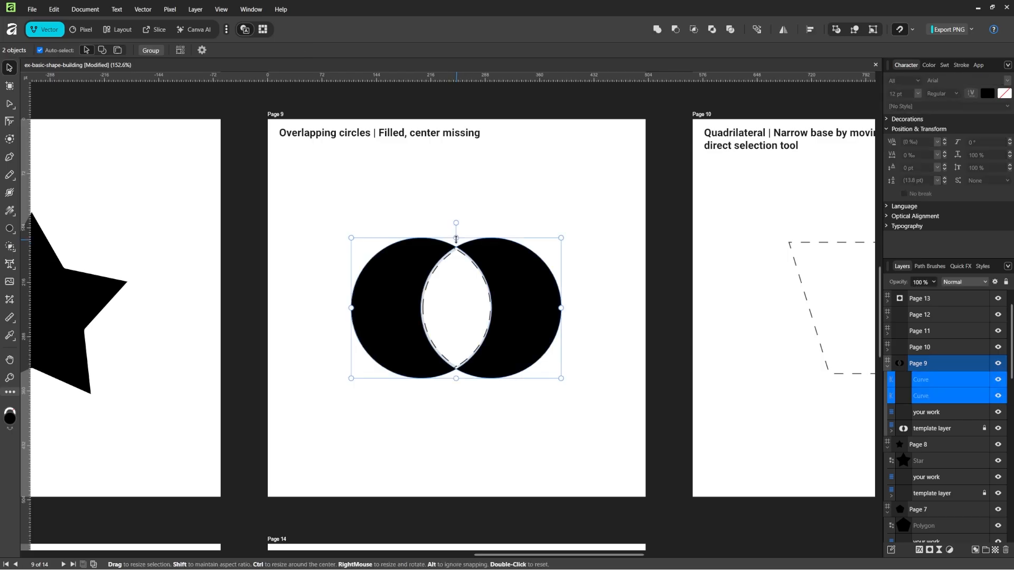
pyautogui.press('x')
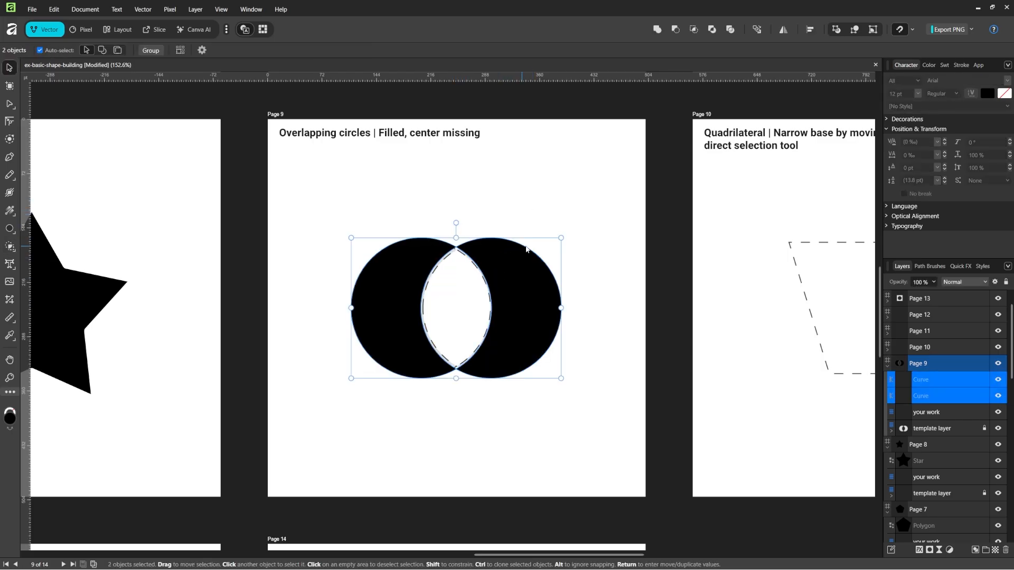
pyautogui.press('v')
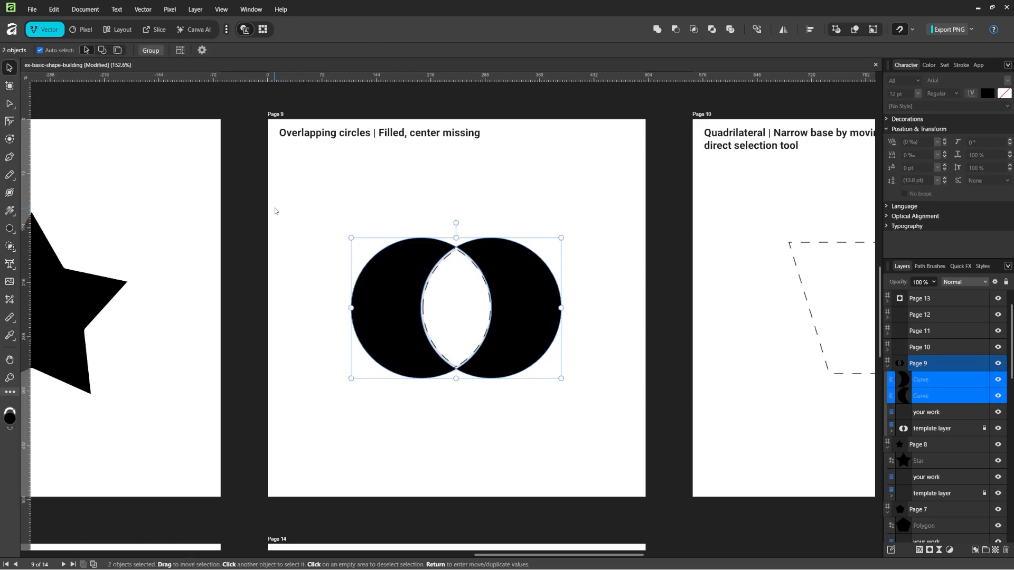
# Select both crescents, unite them with the boolean Add operation and shift the combined shape slightly to the right.
pyautogui.moveTo(531, 315)
pyautogui.mouseDown()
pyautogui.moveTo(571, 287)
pyautogui.moveTo(512, 309)
pyautogui.mouseUp()
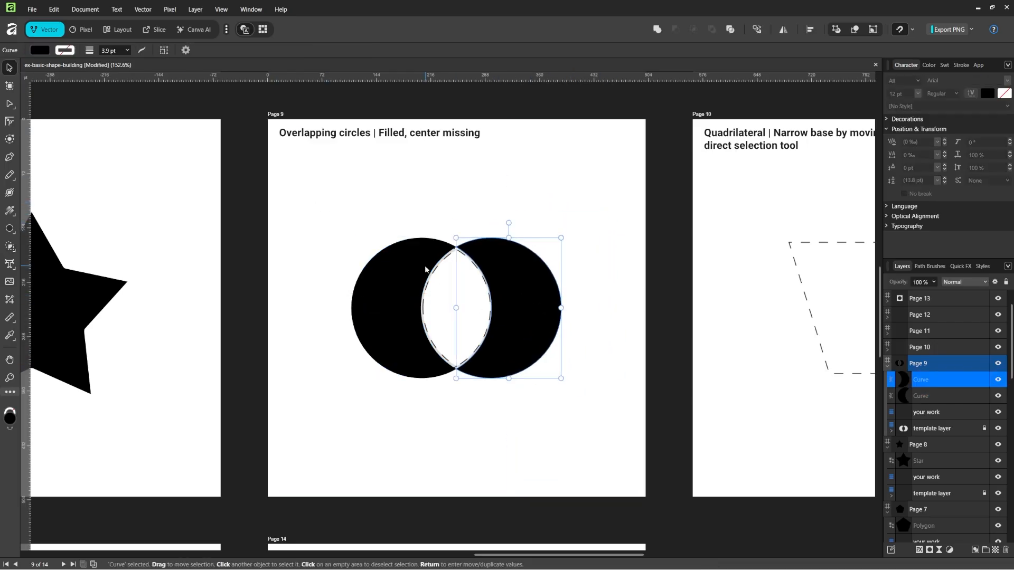
pyautogui.keyDown('shift'); pyautogui.click(405, 263); pyautogui.keyUp('shift')
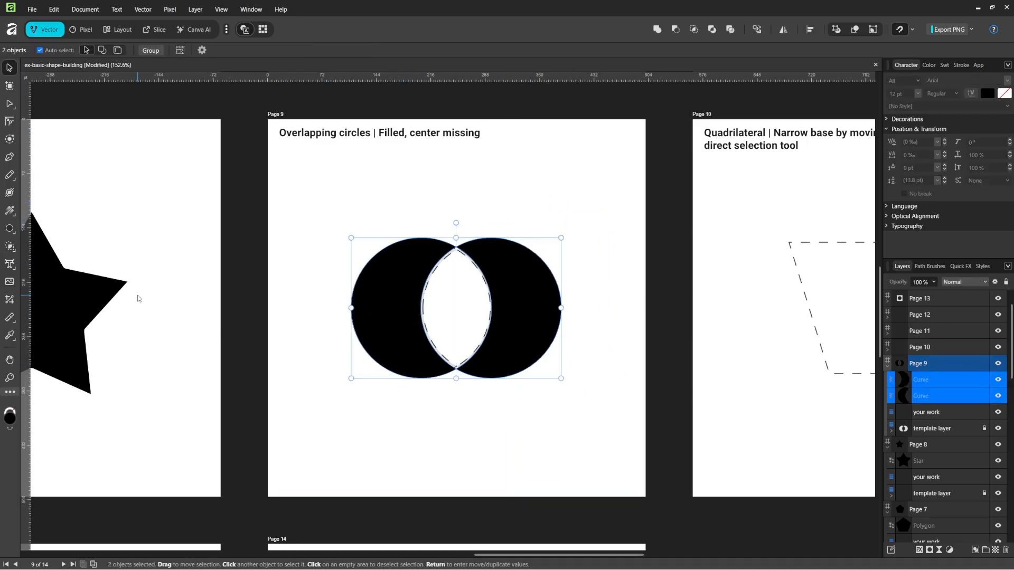
pyautogui.click(658, 31)
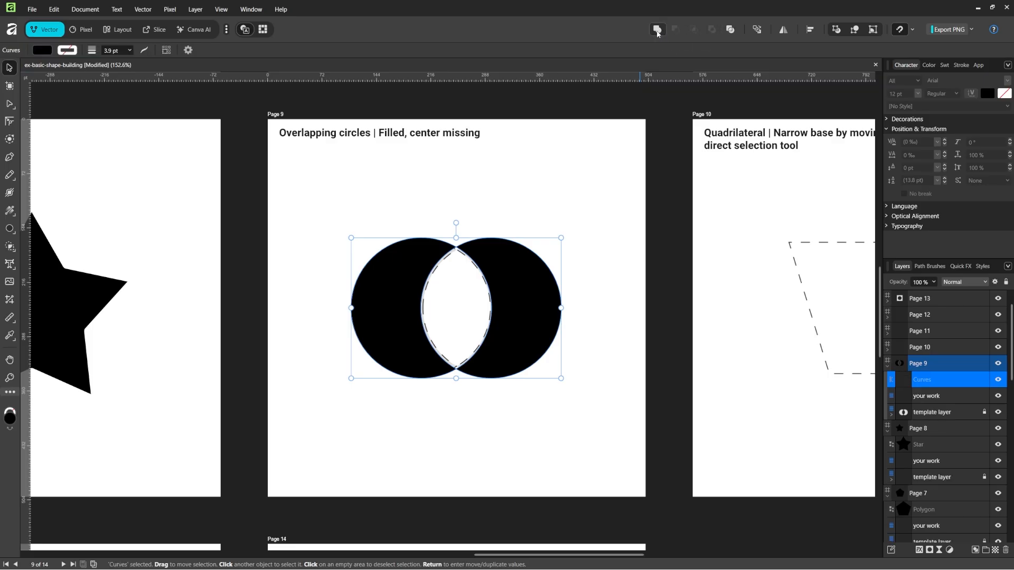
pyautogui.click(502, 191)
pyautogui.moveTo(525, 260)
pyautogui.mouseDown()
pyautogui.moveTo(505, 268)
pyautogui.moveTo(535, 269)
pyautogui.moveTo(529, 261)
pyautogui.mouseUp()
pyautogui.click(634, 210)
# Draw a black rectangle spanning the full width and height of the Page 10 template and nudge it up slightly.
pyautogui.moveTo(785, 222); pyautogui.dragTo(369, 217)
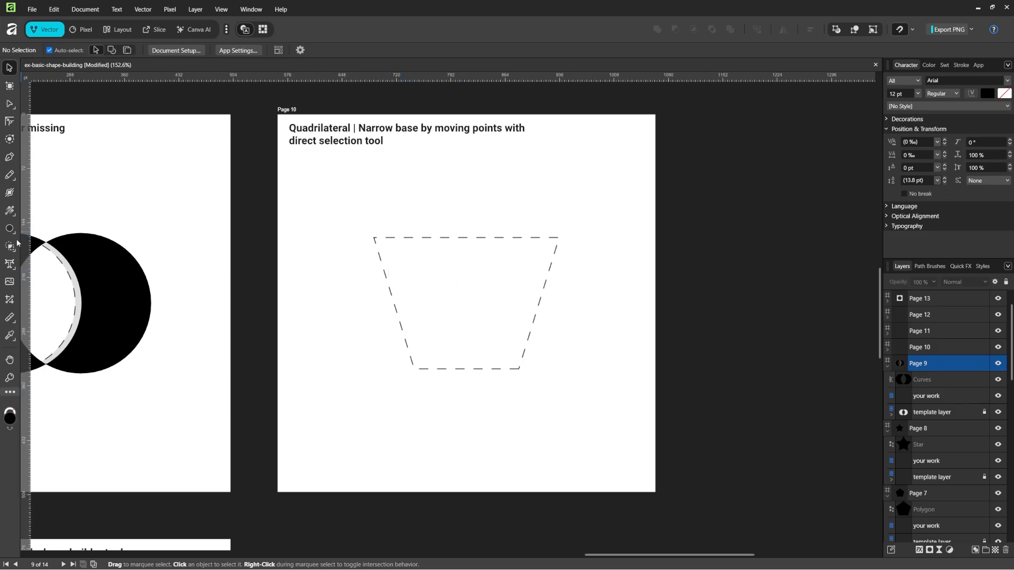
pyautogui.moveTo(10, 228); pyautogui.dragTo(45, 231)
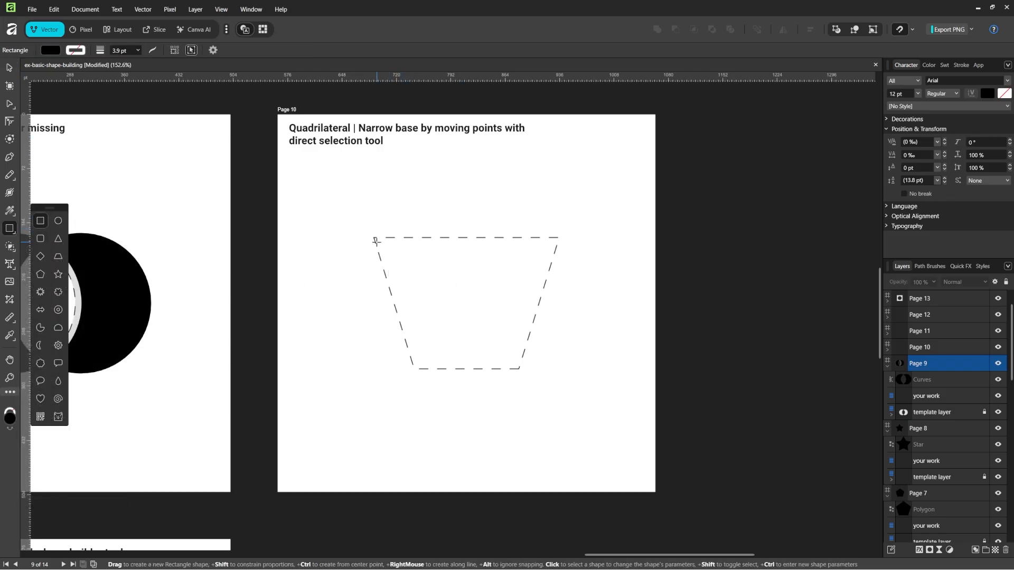
pyautogui.moveTo(386, 299)
pyautogui.mouseDown()
pyautogui.moveTo(404, 365)
pyautogui.moveTo(560, 369)
pyautogui.mouseUp()
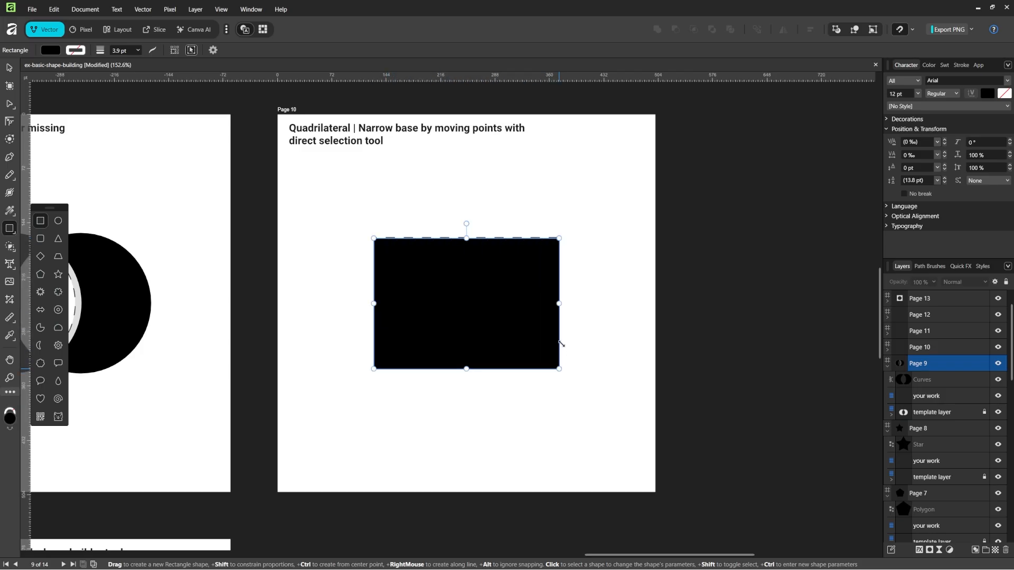
pyautogui.press('v')
pyautogui.click(597, 316)
pyautogui.click(532, 329)
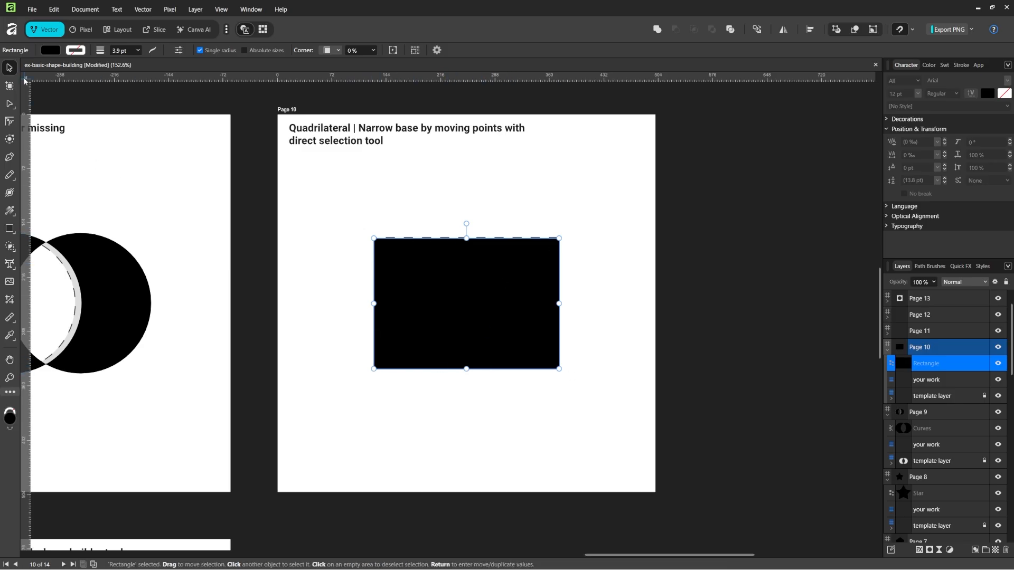
pyautogui.press('Up')
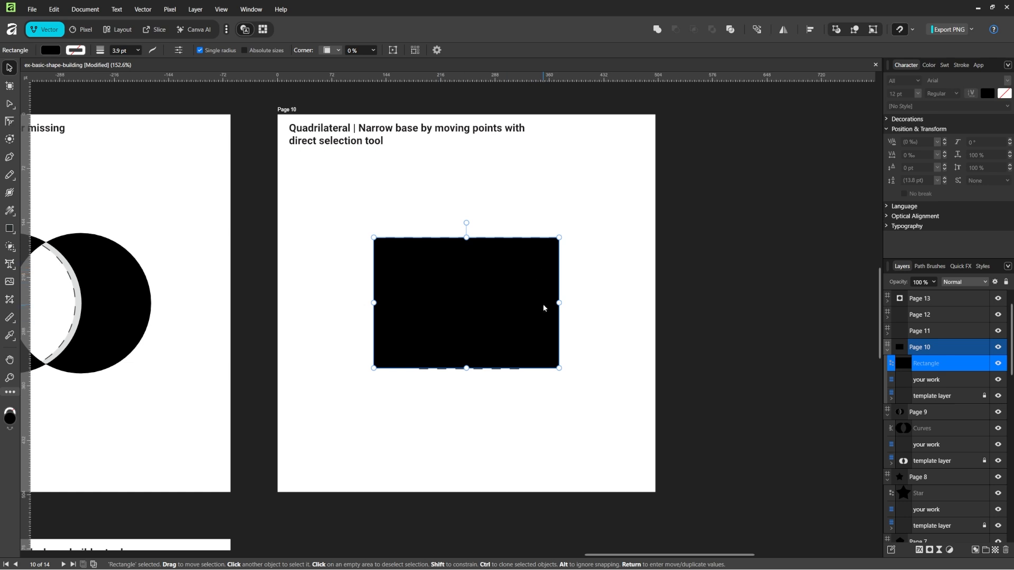
# Convert the Page 10 rectangle to curves so its corner nodes can be edited.
pyautogui.click(393, 173)
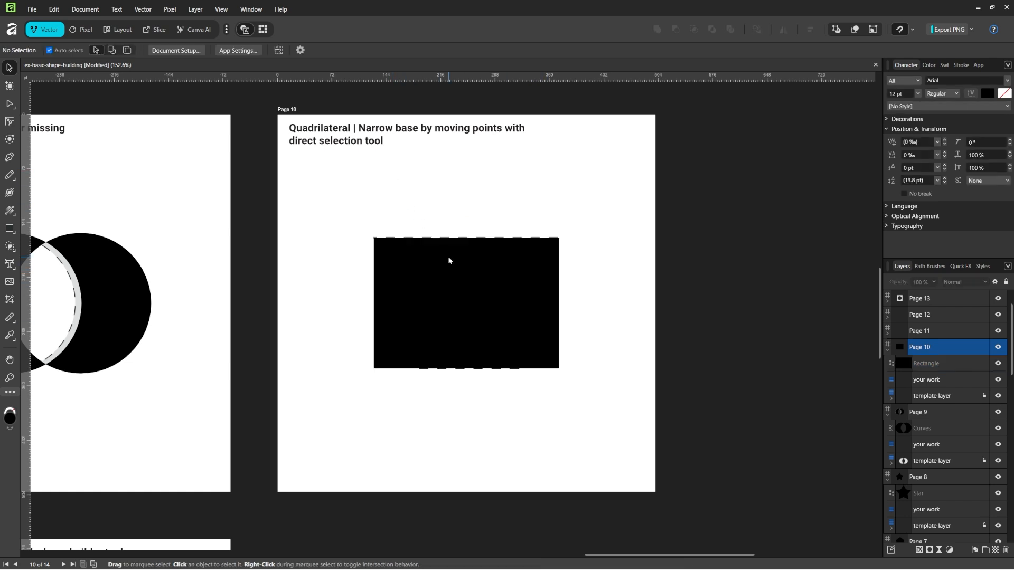
pyautogui.click(451, 267)
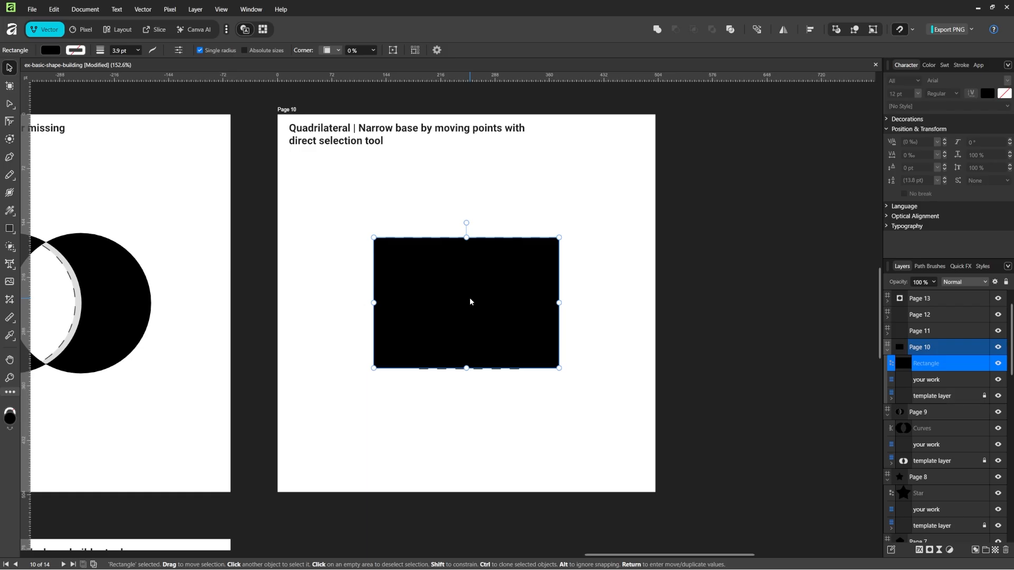
pyautogui.click(375, 214)
pyautogui.click(448, 293)
pyautogui.click(500, 179)
pyautogui.click(466, 272)
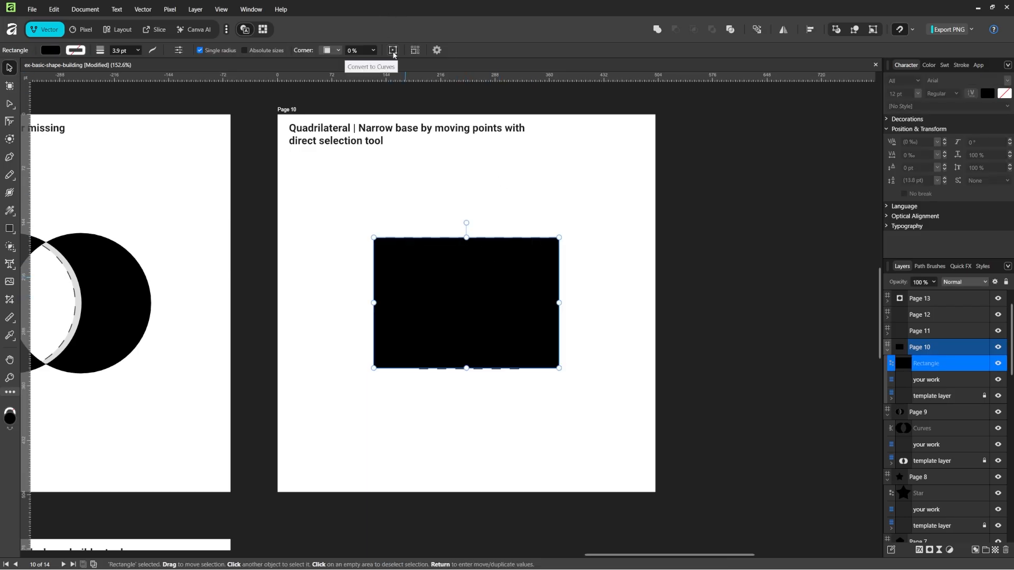
pyautogui.click(393, 50)
pyautogui.click(588, 242)
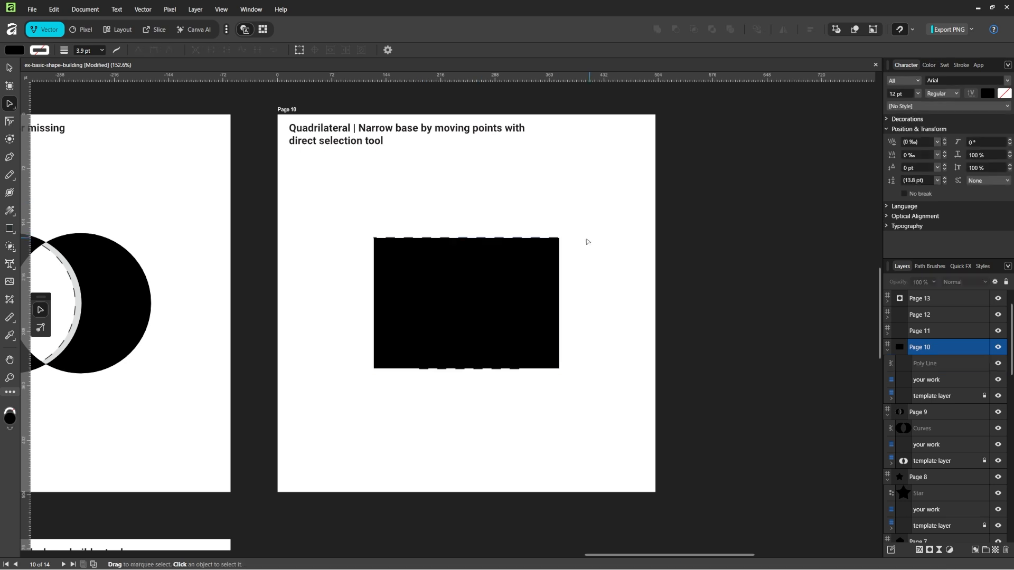
# Move the rectangle's two bottom corner nodes inward onto the template's narrower base corners.
pyautogui.moveTo(363, 238); pyautogui.dragTo(389, 245)
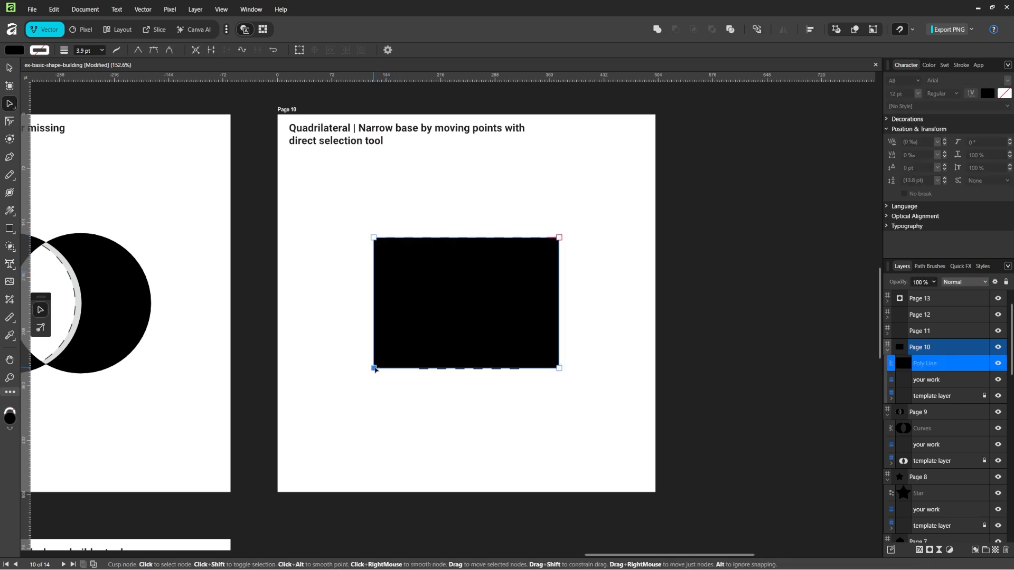
pyautogui.click(559, 368)
pyautogui.click(373, 237)
pyautogui.moveTo(374, 367); pyautogui.dragTo(414, 373)
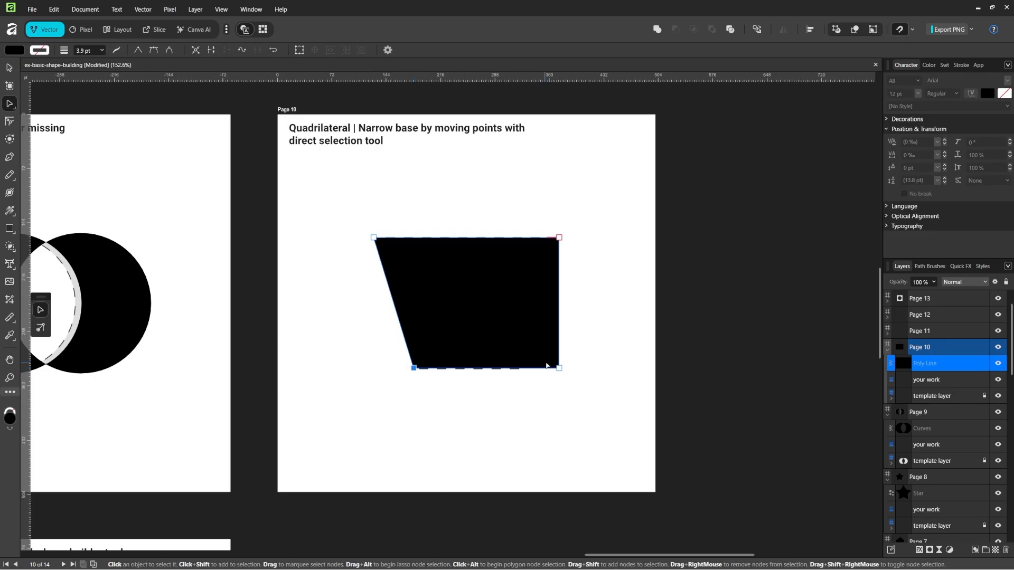
pyautogui.moveTo(558, 369); pyautogui.dragTo(520, 370)
pyautogui.click(9, 68)
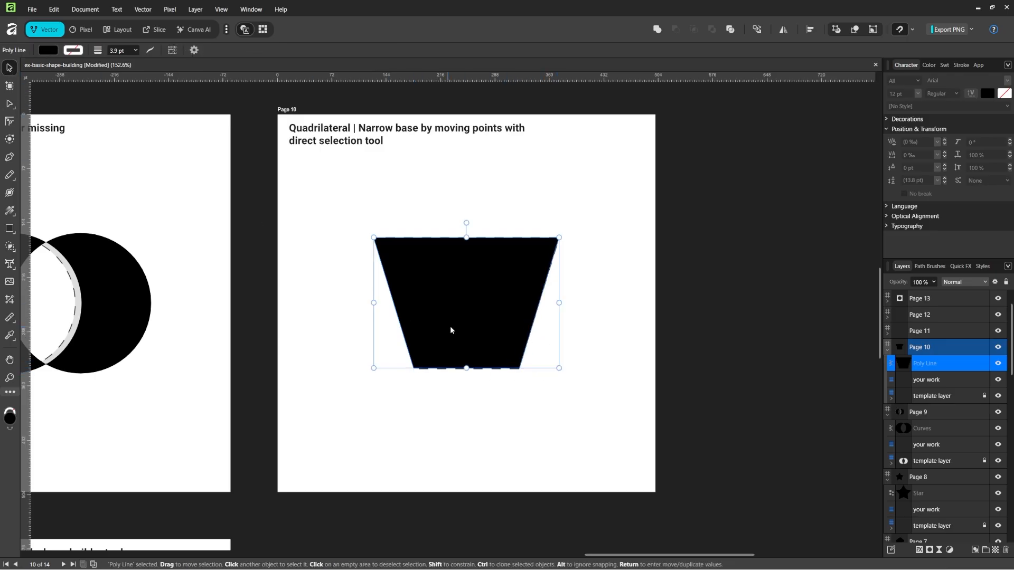
pyautogui.moveTo(450, 325); pyautogui.dragTo(472, 280)
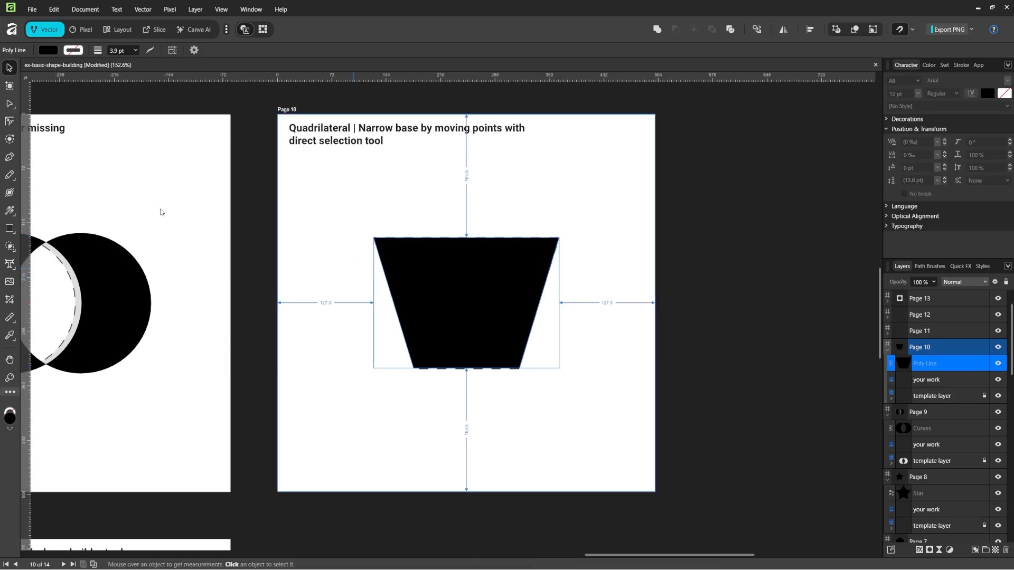
# Fine-tune the upper-right corner node of the Page 10 quadrilateral to match the template corner, then deselect the shape.
pyautogui.click(9, 104)
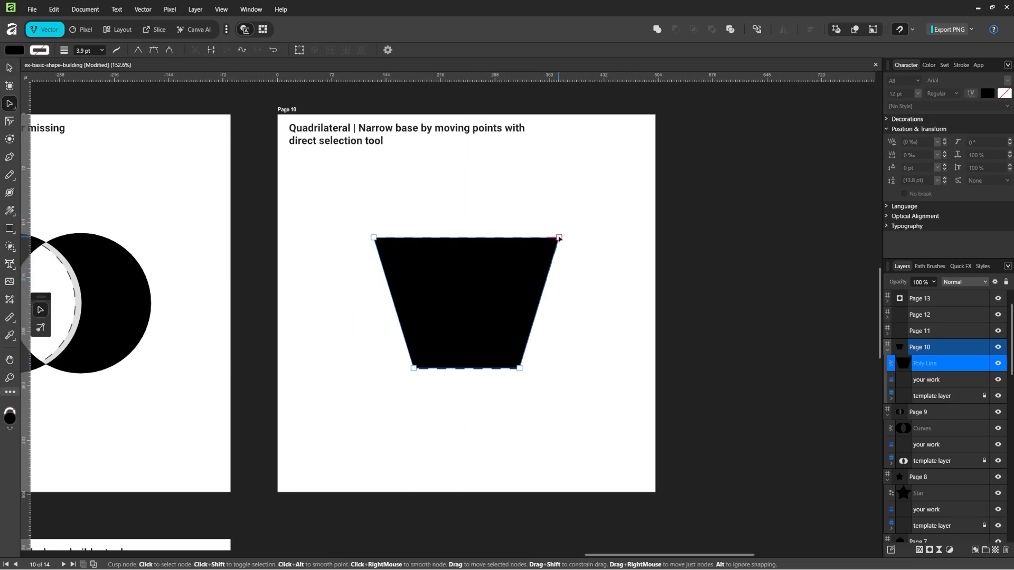
pyautogui.moveTo(559, 238)
pyautogui.mouseDown()
pyautogui.moveTo(503, 290)
pyautogui.moveTo(559, 237)
pyautogui.mouseUp()
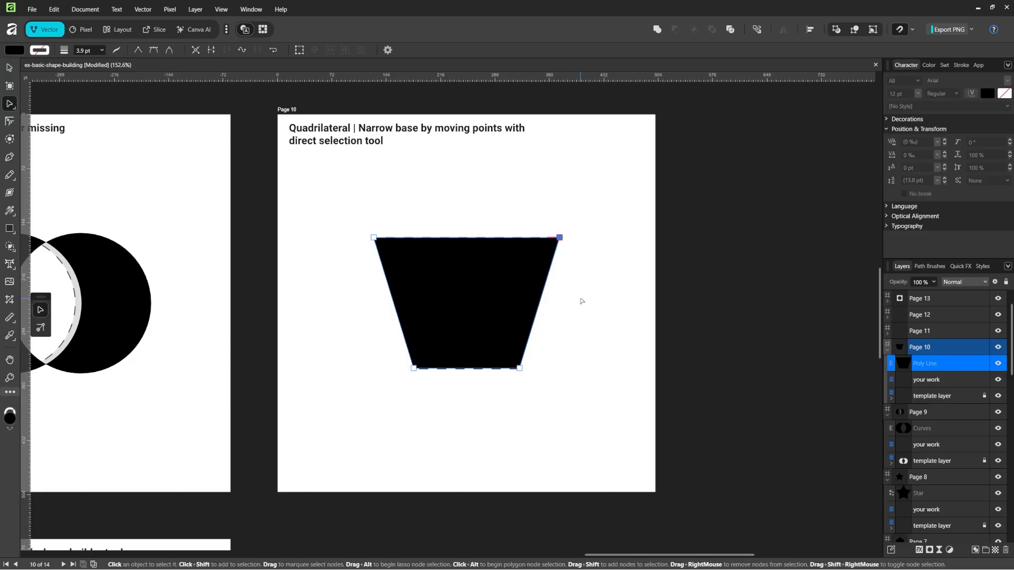
pyautogui.click(581, 302)
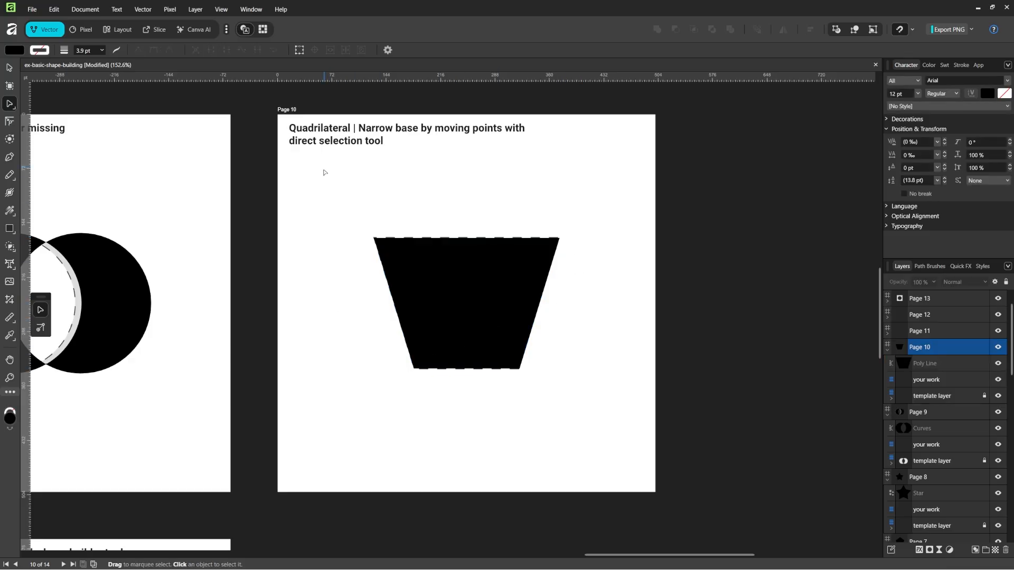
# Draw a black circle on Page 11 and duplicate it horizontally so that the two circles' overlap covers the petal template.
pyautogui.scroll(-6, 289, 250)
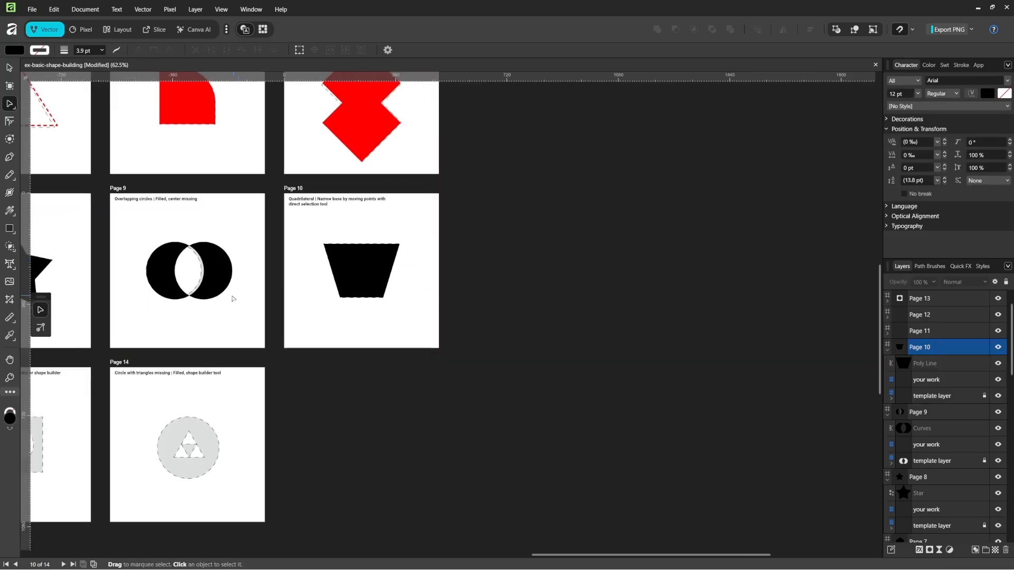
pyautogui.scroll(5, 245, 351)
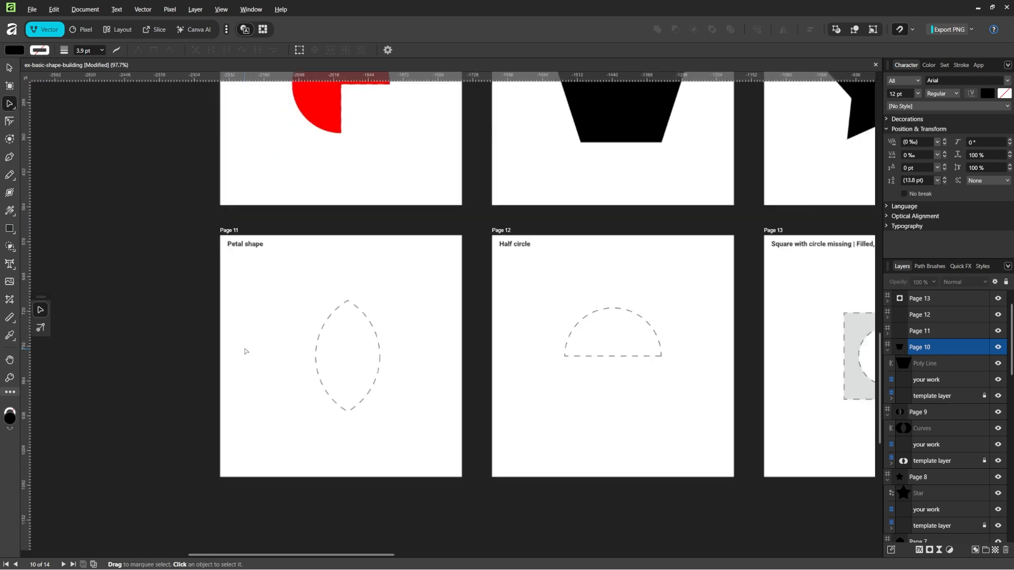
pyautogui.moveTo(475, 344); pyautogui.dragTo(458, 286)
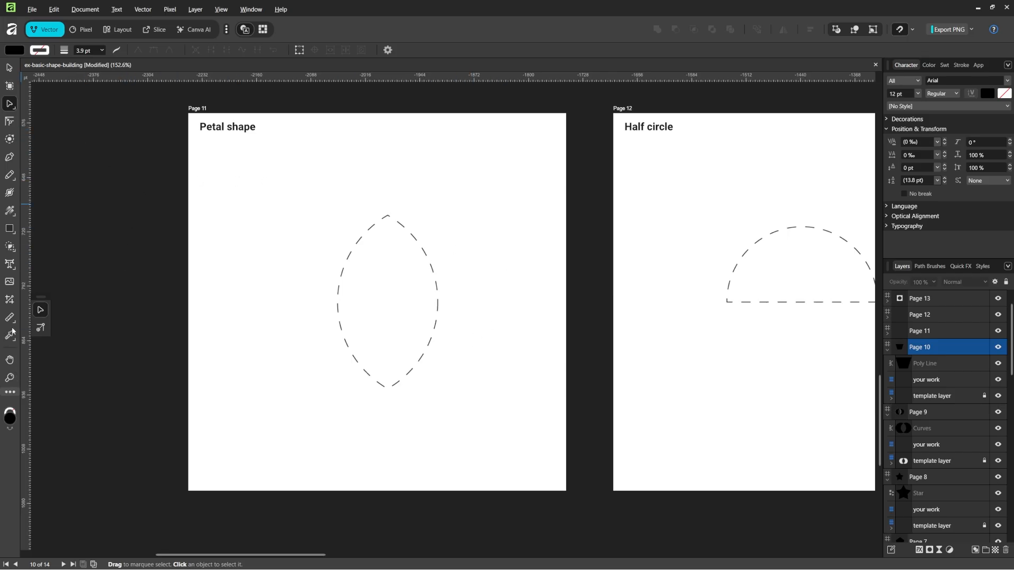
pyautogui.rightClick(8, 233)
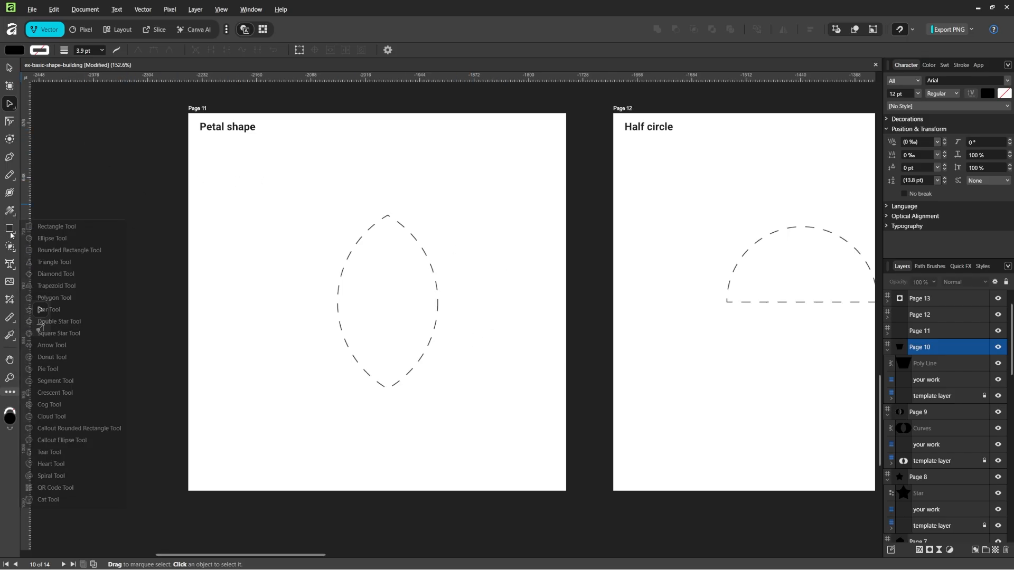
pyautogui.click(53, 238)
pyautogui.moveTo(211, 215)
pyautogui.mouseDown()
pyautogui.moveTo(410, 387)
pyautogui.moveTo(421, 424)
pyautogui.mouseUp()
pyautogui.press('v')
pyautogui.moveTo(330, 321)
pyautogui.mouseDown()
pyautogui.moveTo(348, 312)
pyautogui.moveTo(324, 310)
pyautogui.moveTo(505, 317)
pyautogui.moveTo(432, 312)
pyautogui.mouseUp()
# Select both circles and remove their outer crescents with the Shape Builder, keeping only the petal-shaped overlap.
pyautogui.click(428, 460)
pyautogui.moveTo(487, 446); pyautogui.dragTo(275, 246)
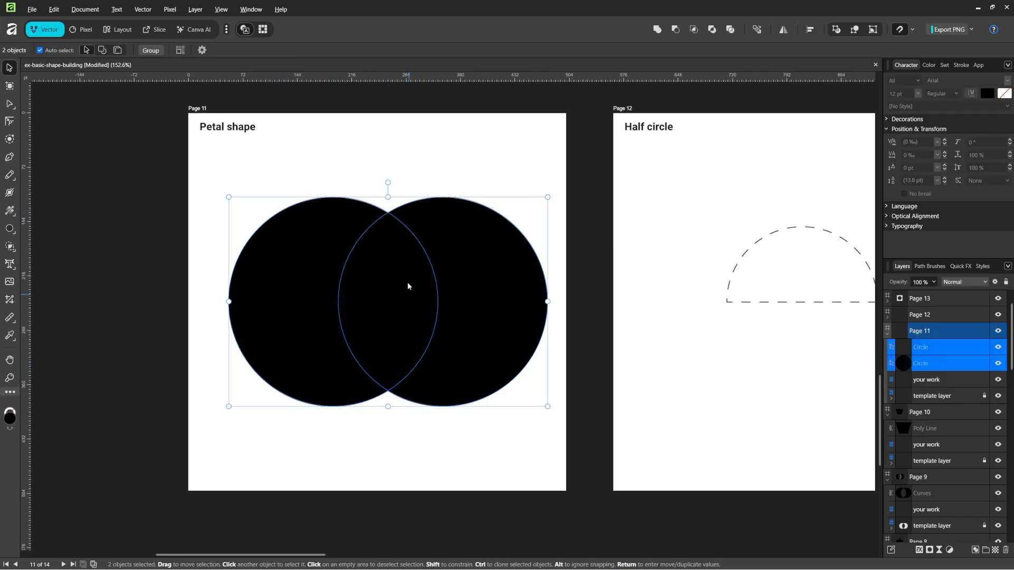
pyautogui.click(9, 248)
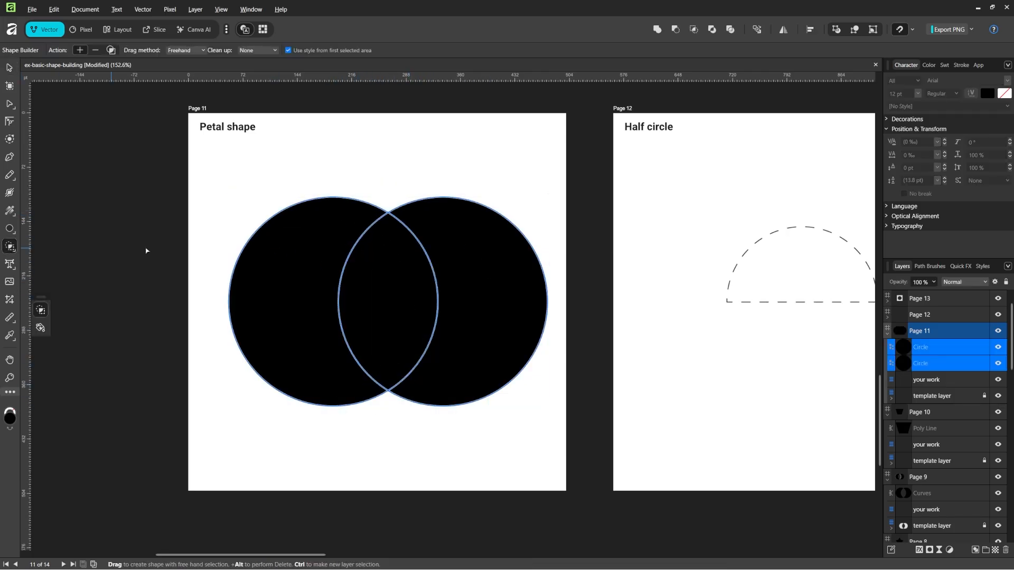
pyautogui.keyDown('alt'); pyautogui.click(312, 243); pyautogui.keyUp('alt')
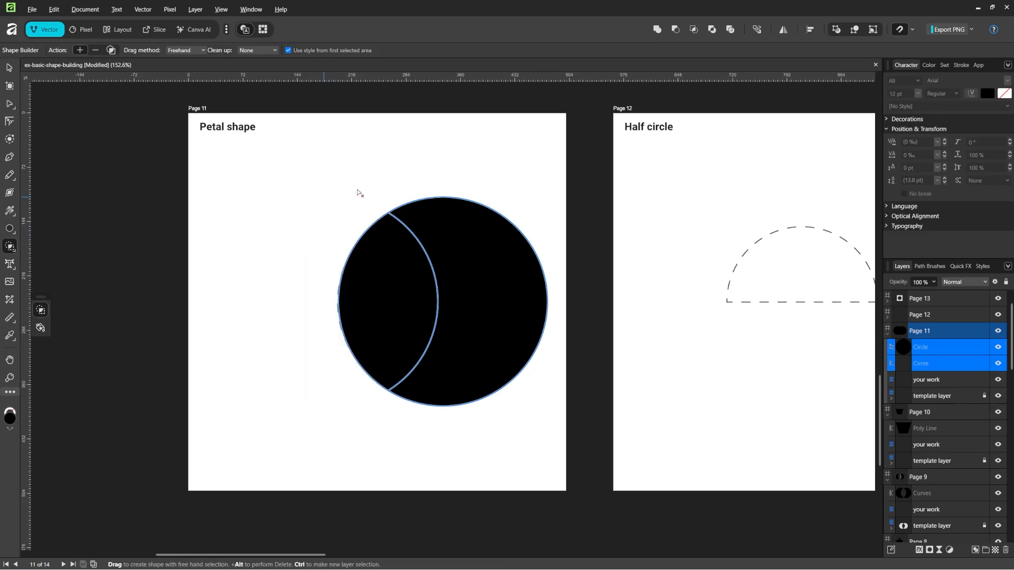
pyautogui.keyDown('alt'); pyautogui.click(520, 320); pyautogui.keyUp('alt')
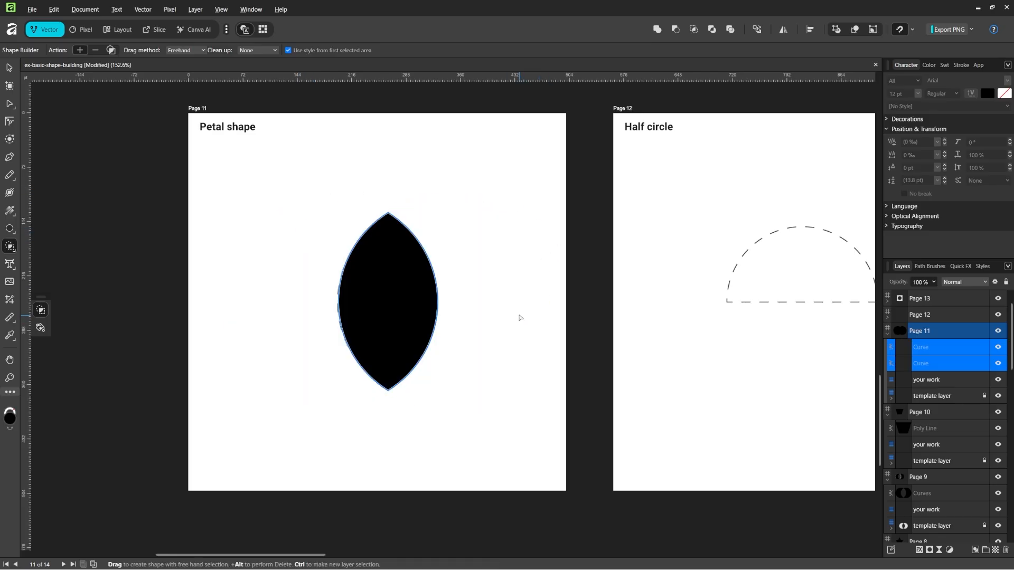
# Separate and delete the extra stacked petal on Page 11 and nudge the remaining one onto the template.
pyautogui.press('v')
pyautogui.moveTo(378, 298); pyautogui.dragTo(264, 300)
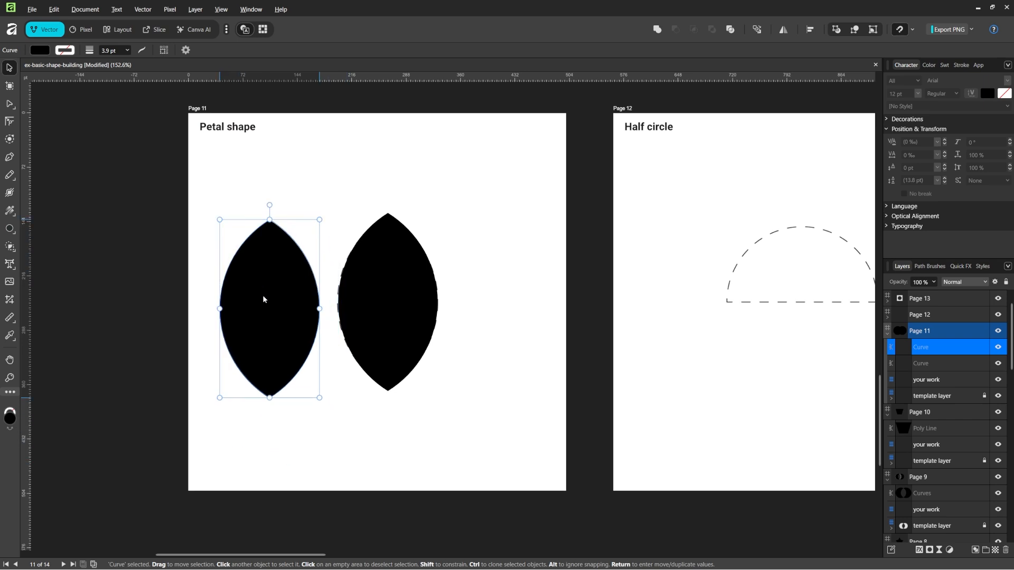
pyautogui.press('Delete')
pyautogui.moveTo(379, 324)
pyautogui.mouseDown()
pyautogui.moveTo(517, 333)
pyautogui.moveTo(360, 325)
pyautogui.moveTo(379, 322)
pyautogui.mouseUp()
pyautogui.click(502, 292)
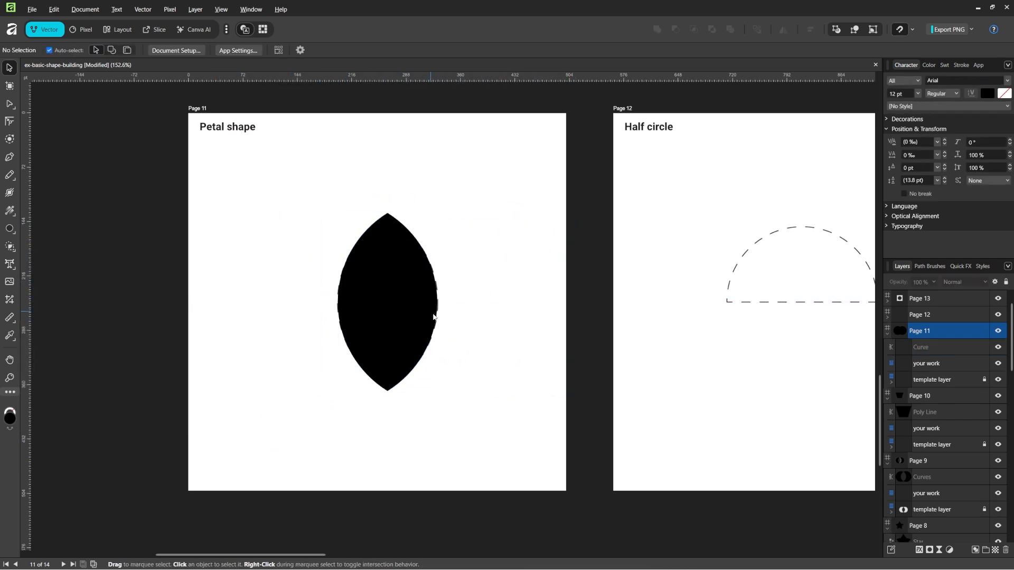
# Draw a black circle centred on the half-circle template's base on Page 12 and a wider rectangle covering its lower half.
pyautogui.hscroll(8, 544, 330)
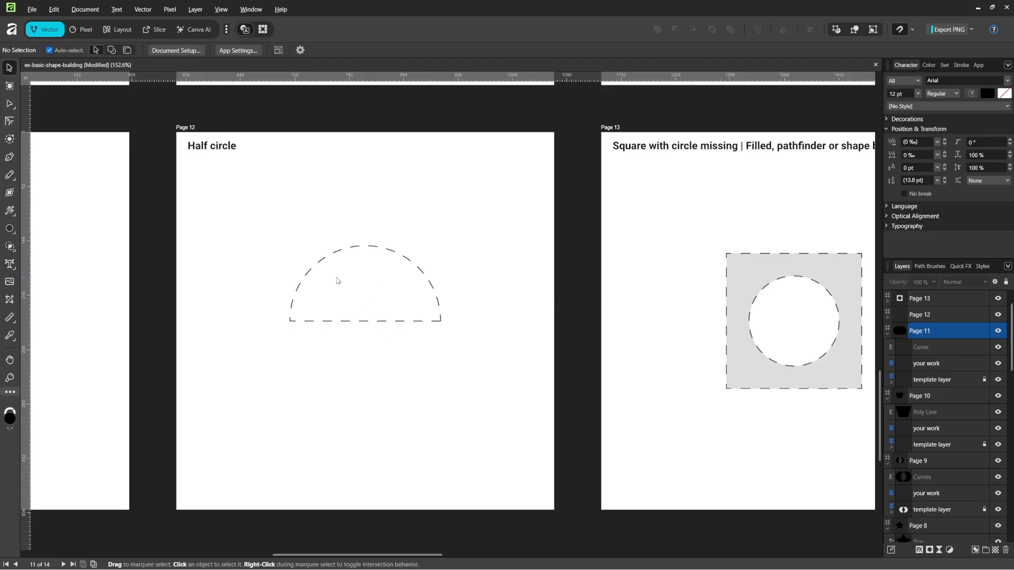
pyautogui.click(11, 229)
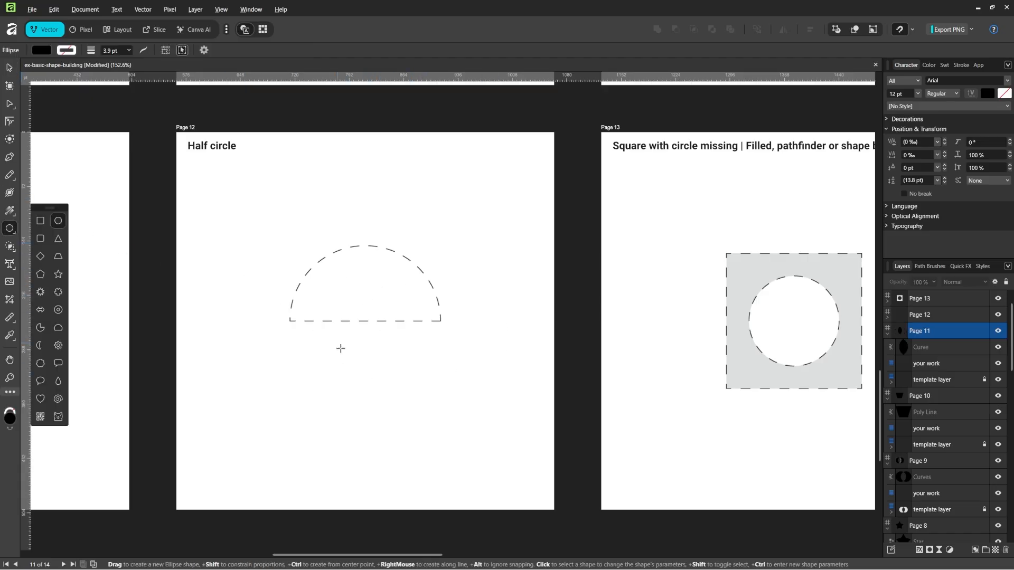
pyautogui.moveTo(364, 321); pyautogui.dragTo(439, 408)
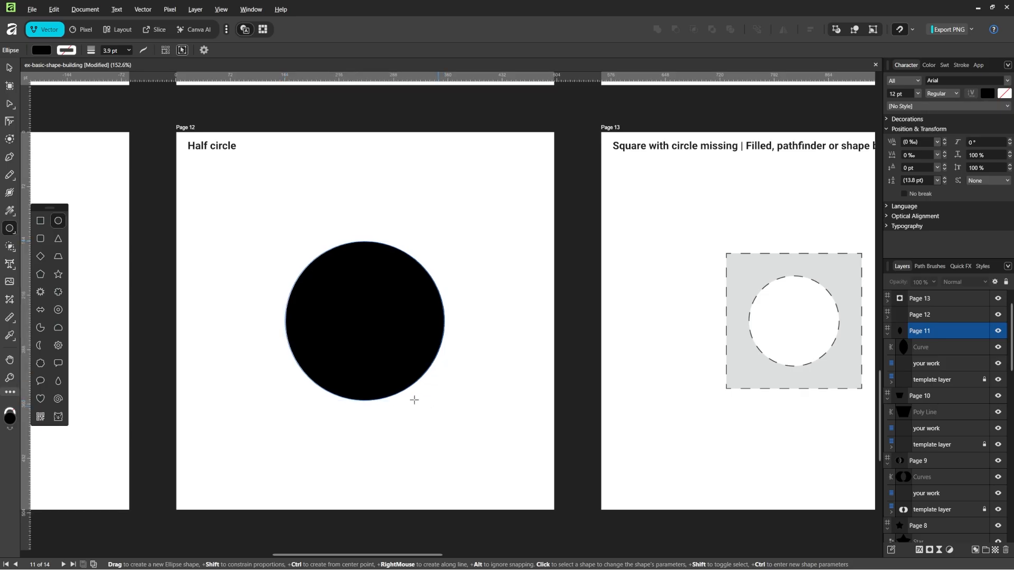
pyautogui.click(40, 221)
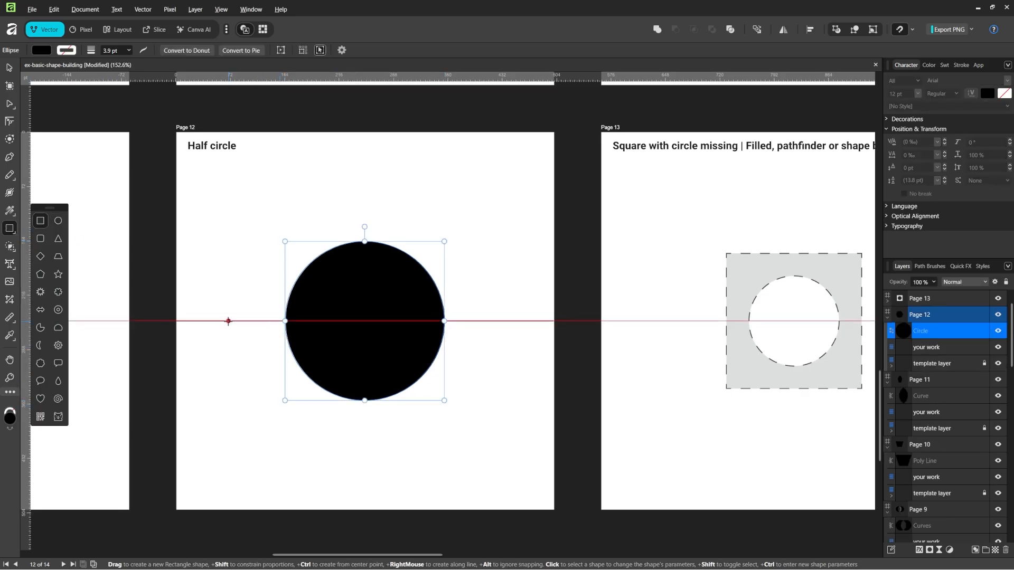
pyautogui.moveTo(229, 321); pyautogui.dragTo(506, 462)
# Select the circle and rectangle and remove every region below the template's base with the Shape Builder, keeping the upper half circle.
pyautogui.press('v')
pyautogui.click(351, 209)
pyautogui.moveTo(294, 190); pyautogui.dragTo(465, 461)
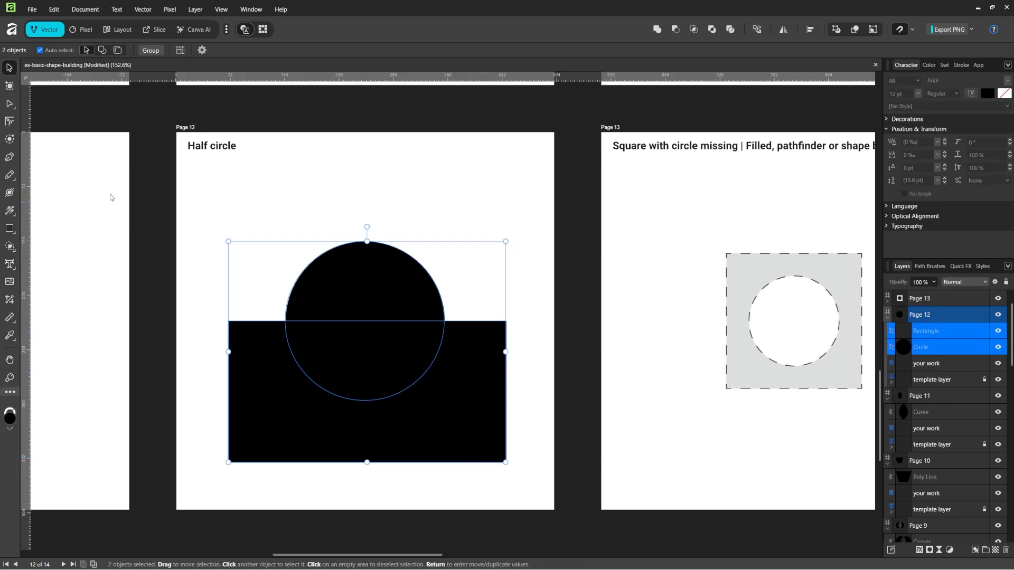
pyautogui.click(9, 247)
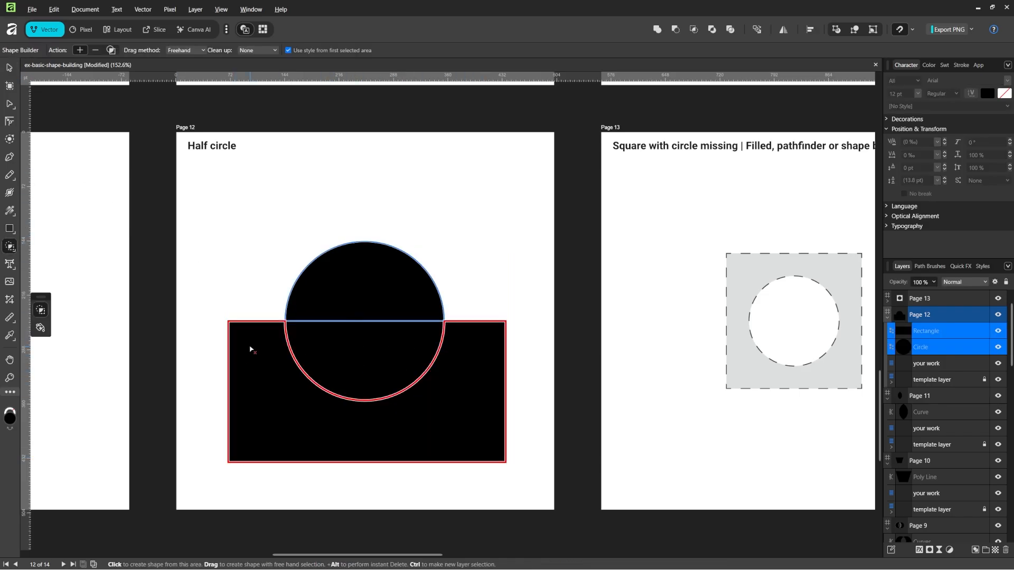
pyautogui.moveTo(250, 349)
pyautogui.mouseDown()
pyautogui.moveTo(520, 370)
pyautogui.moveTo(491, 369)
pyautogui.mouseUp()
# Shift the Page 12 half circle slightly to the right and down, then deselect it.
pyautogui.press('v')
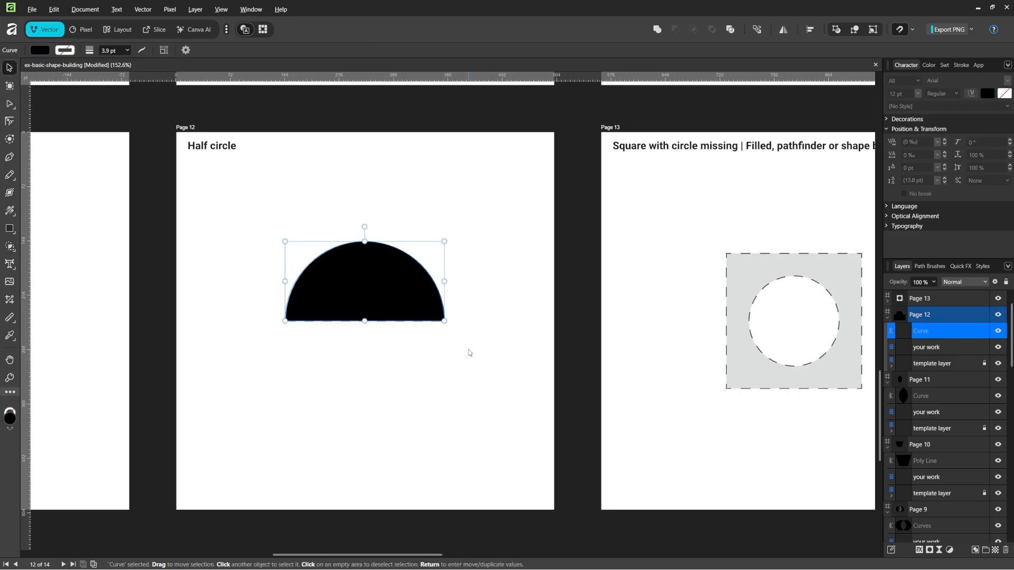
pyautogui.moveTo(369, 285)
pyautogui.mouseDown()
pyautogui.moveTo(464, 260)
pyautogui.moveTo(355, 276)
pyautogui.moveTo(376, 290)
pyautogui.mouseUp()
pyautogui.click(467, 232)
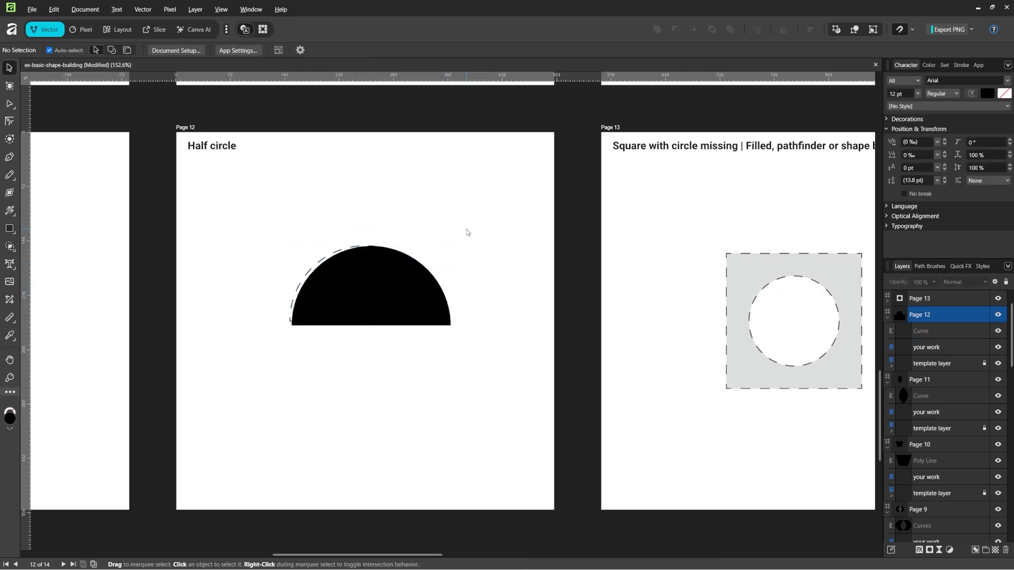
# Draw a black square about 181 pt wide over the square template on Page 13.
pyautogui.hscroll(7, 528, 270)
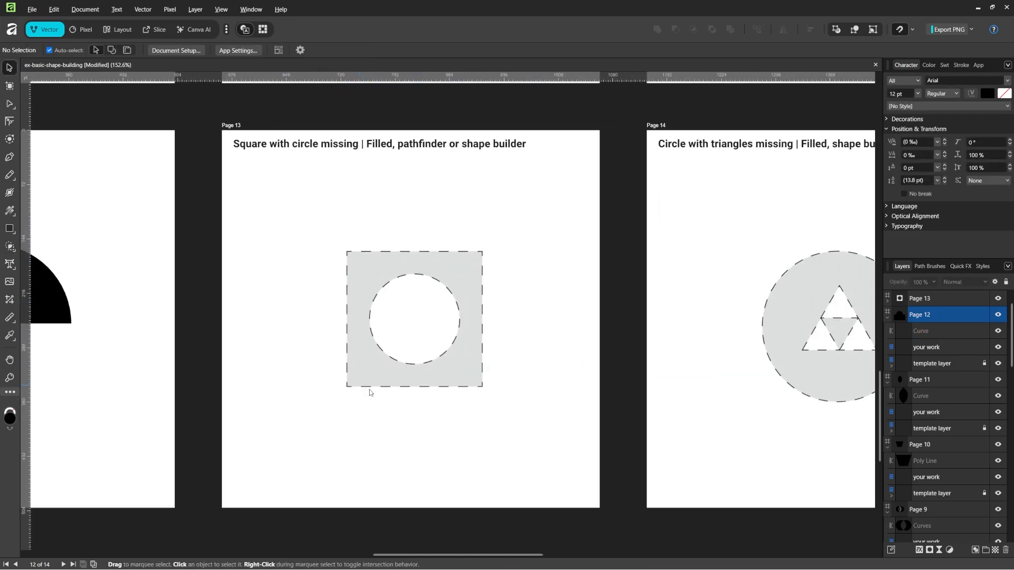
pyautogui.click(10, 229)
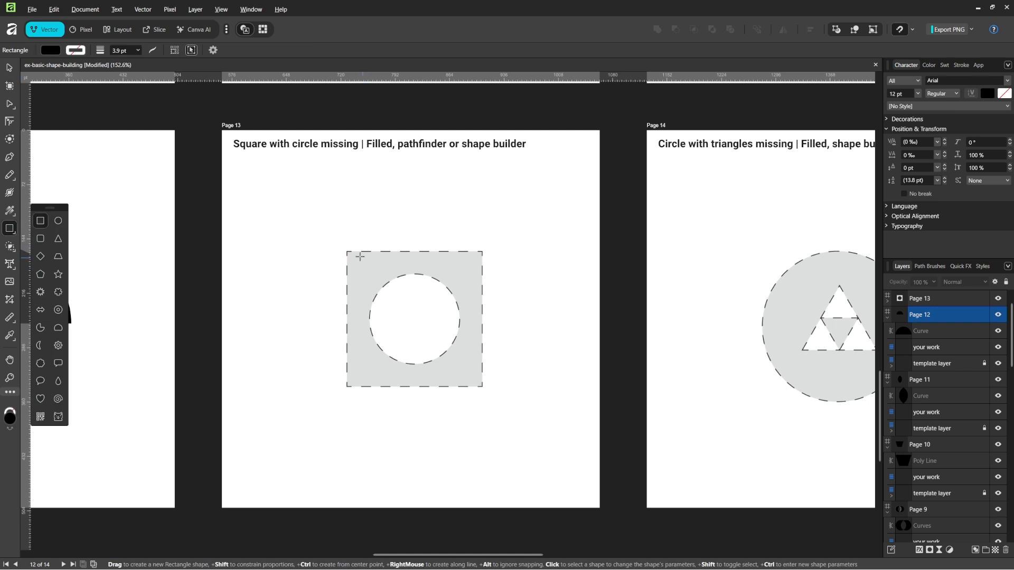
pyautogui.moveTo(346, 252); pyautogui.dragTo(483, 389)
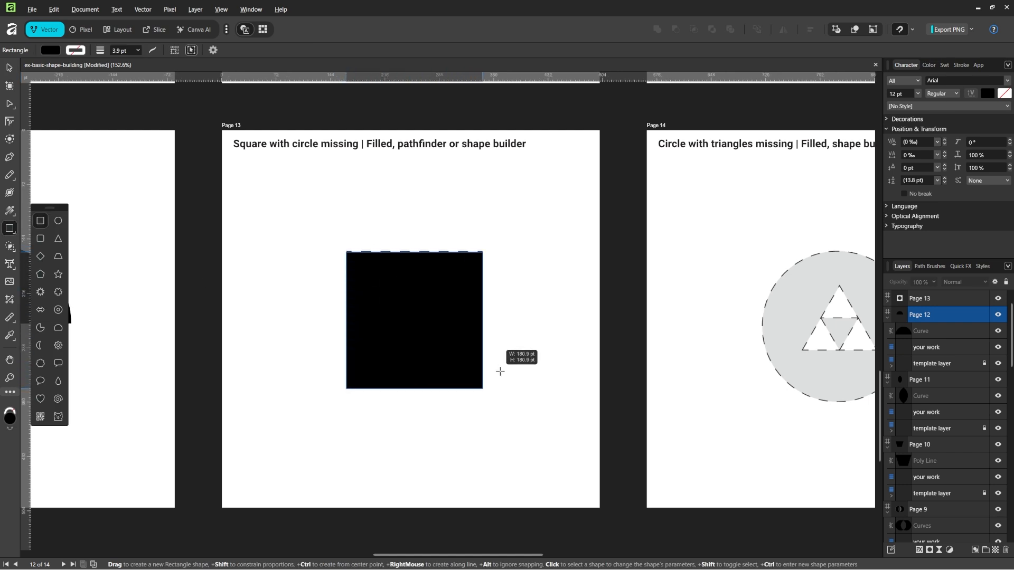
# Draw a smaller circle beside the Page 13 square, sized like the template's hole, and move it to the square's centre.
pyautogui.click(58, 221)
pyautogui.moveTo(286, 321); pyautogui.dragTo(333, 367)
pyautogui.press('v')
pyautogui.moveTo(297, 318); pyautogui.dragTo(428, 318)
# Select the square and circle, cut the circular centre out with the Shape Builder and nudge the resulting shape slightly upward.
pyautogui.moveTo(555, 309); pyautogui.dragTo(328, 297)
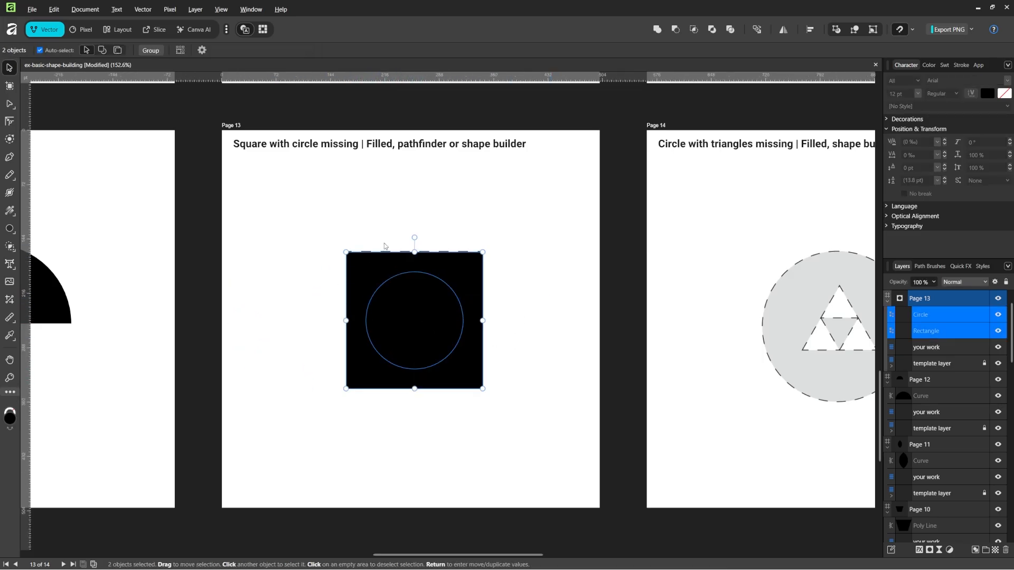
pyautogui.click(10, 246)
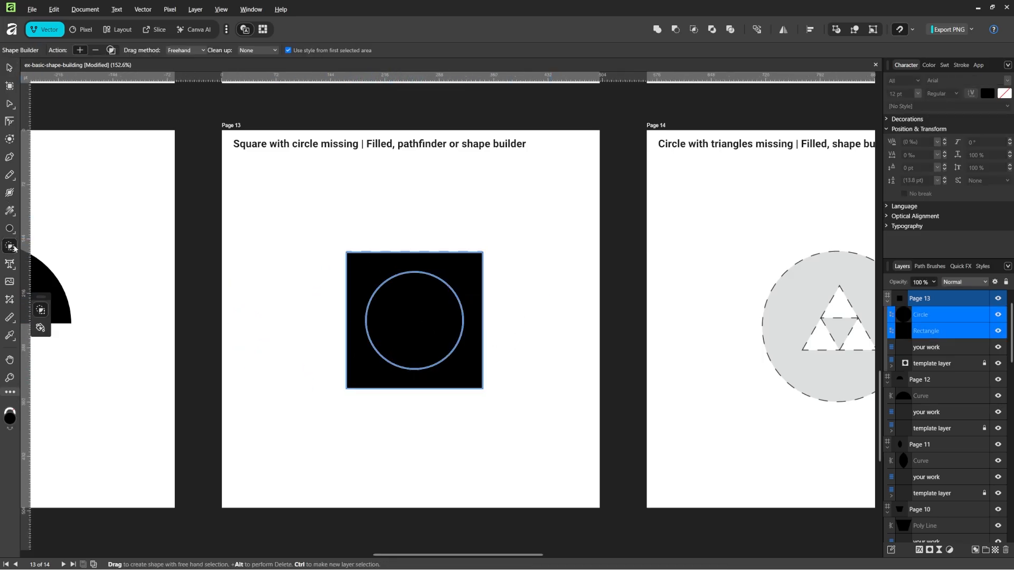
pyautogui.keyDown('alt'); pyautogui.click(420, 306); pyautogui.keyUp('alt')
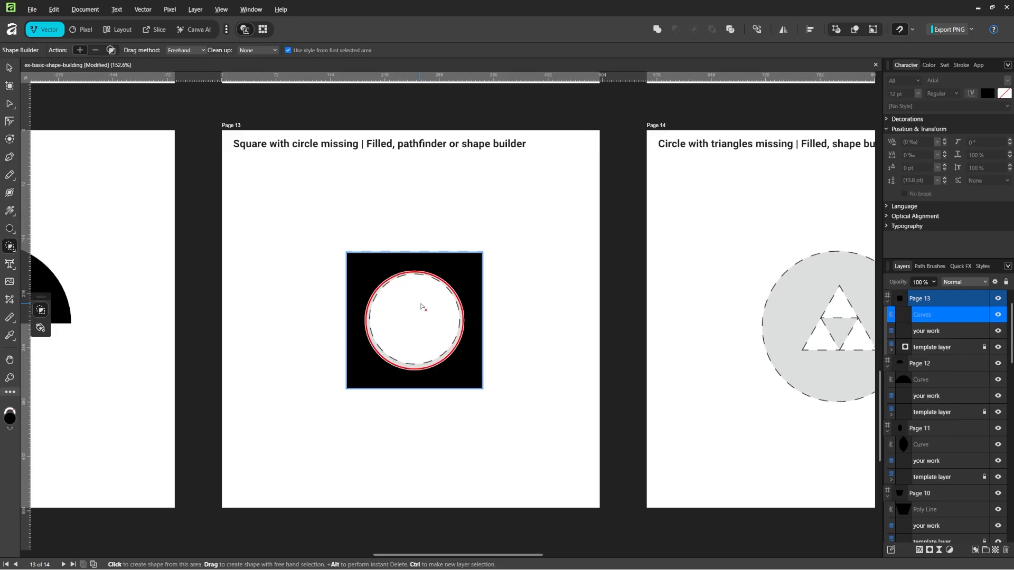
pyautogui.press('v')
pyautogui.moveTo(460, 275)
pyautogui.mouseDown()
pyautogui.moveTo(378, 239)
pyautogui.moveTo(460, 274)
pyautogui.mouseUp()
pyautogui.click(576, 278)
# Draw a black circle the size of the Page 14 template circle and move it over the template.
pyautogui.moveTo(715, 277); pyautogui.dragTo(334, 277)
pyautogui.scroll(3, 477, 340)
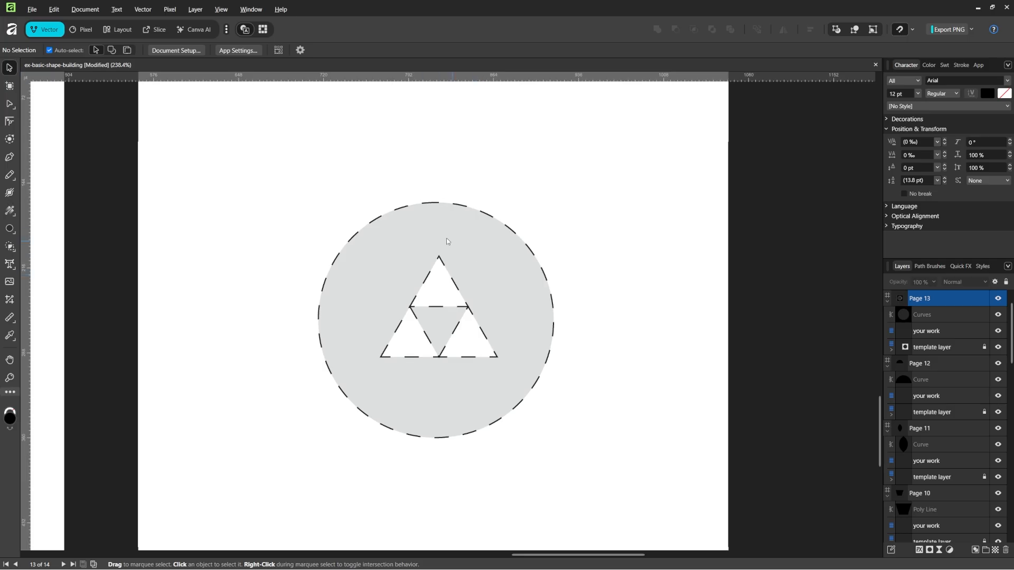
pyautogui.scroll(-2, 382, 215)
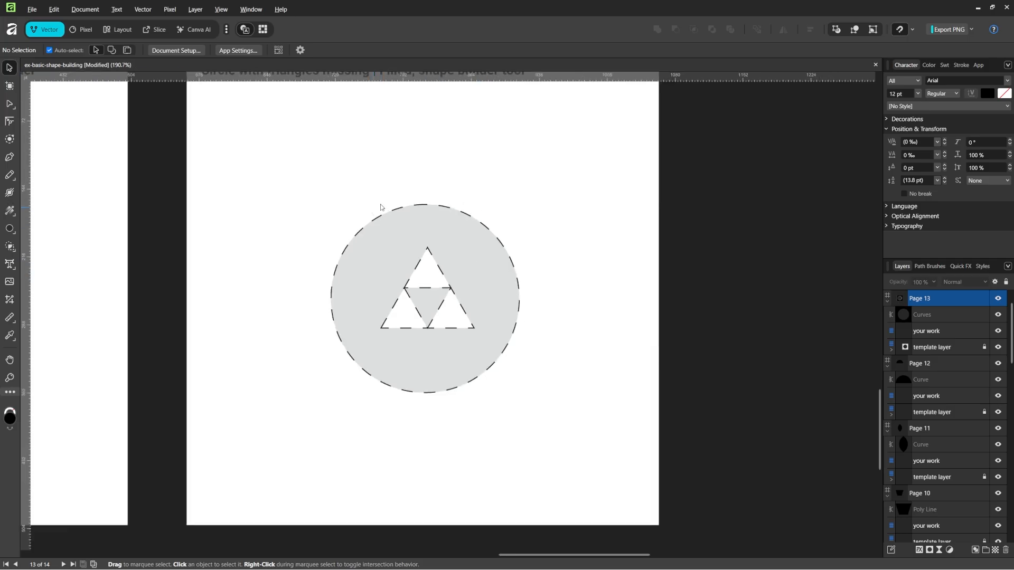
pyautogui.scroll(1, 402, 206)
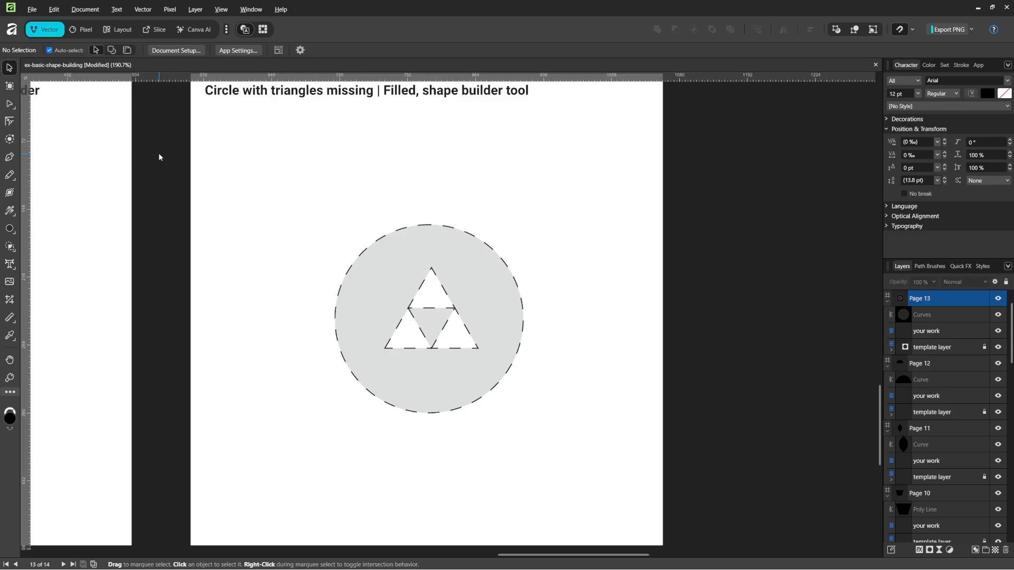
pyautogui.click(10, 229)
pyautogui.moveTo(264, 244); pyautogui.dragTo(464, 423)
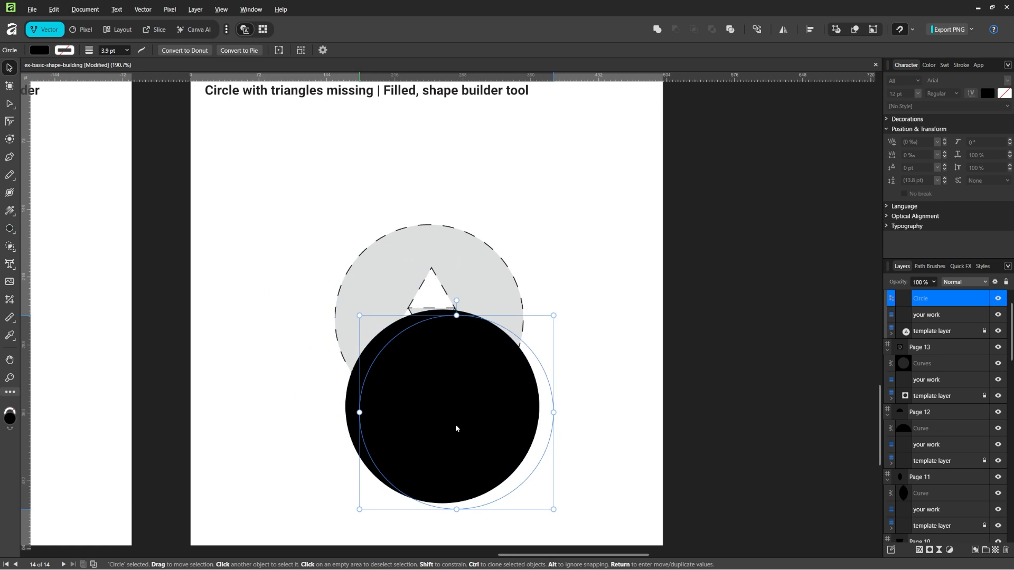
pyautogui.moveTo(455, 424); pyautogui.dragTo(428, 340)
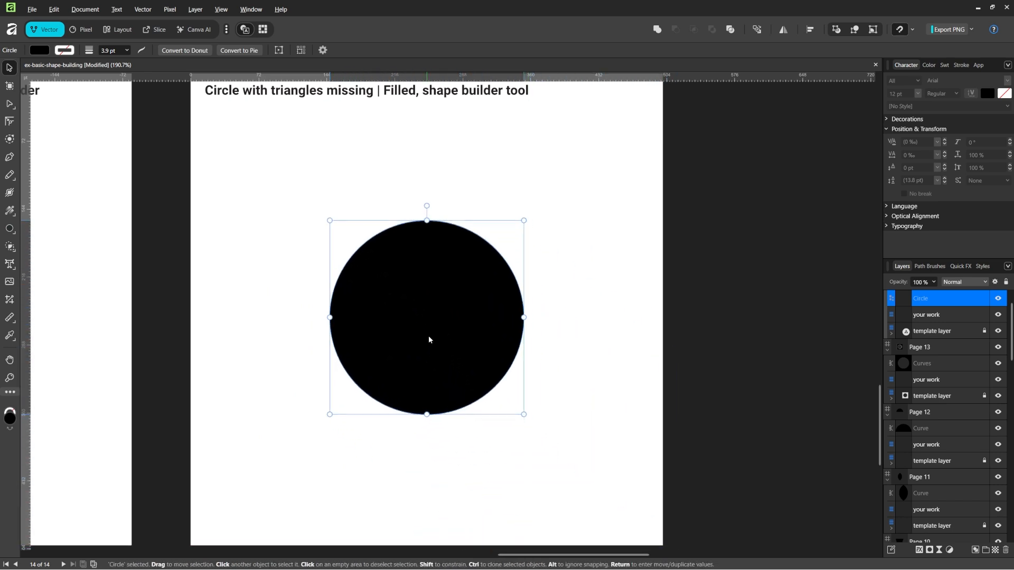
pyautogui.click(244, 258)
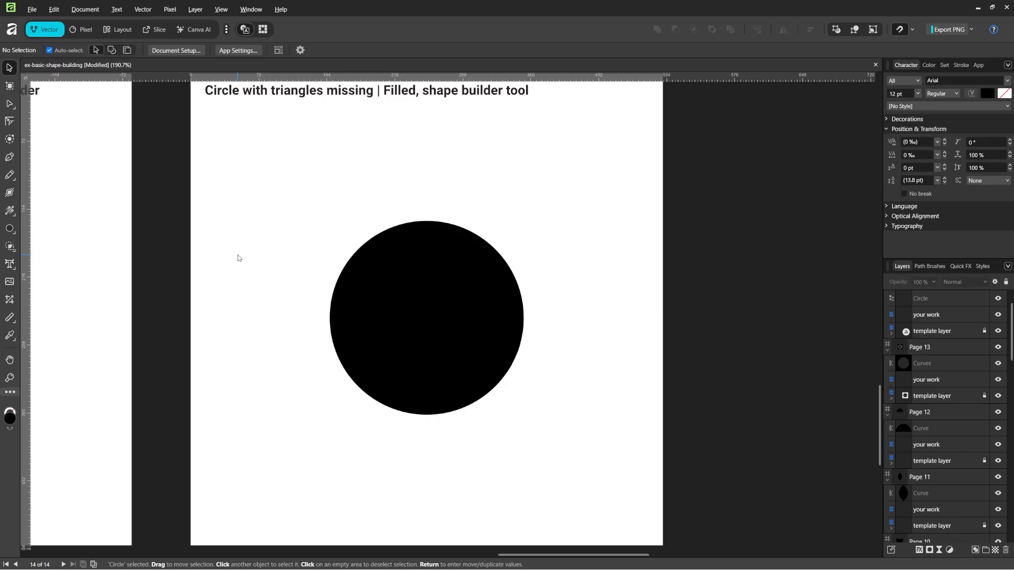
# Set the default fill colour to a bright red in the Color Chooser with nothing selected.
pyautogui.doubleClick(10, 420)
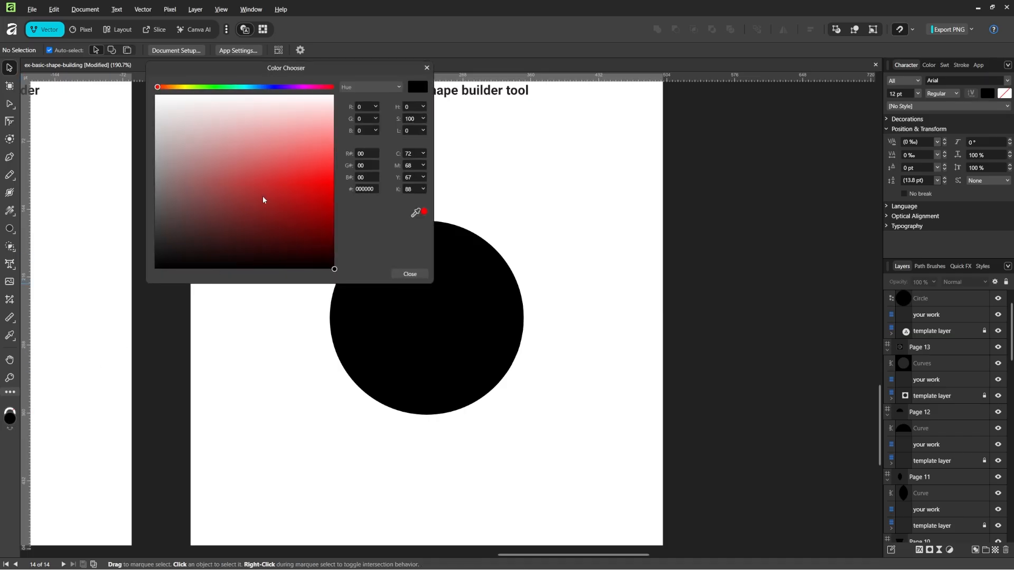
pyautogui.click(315, 181)
pyautogui.moveTo(314, 181); pyautogui.dragTo(314, 180)
pyautogui.click(398, 273)
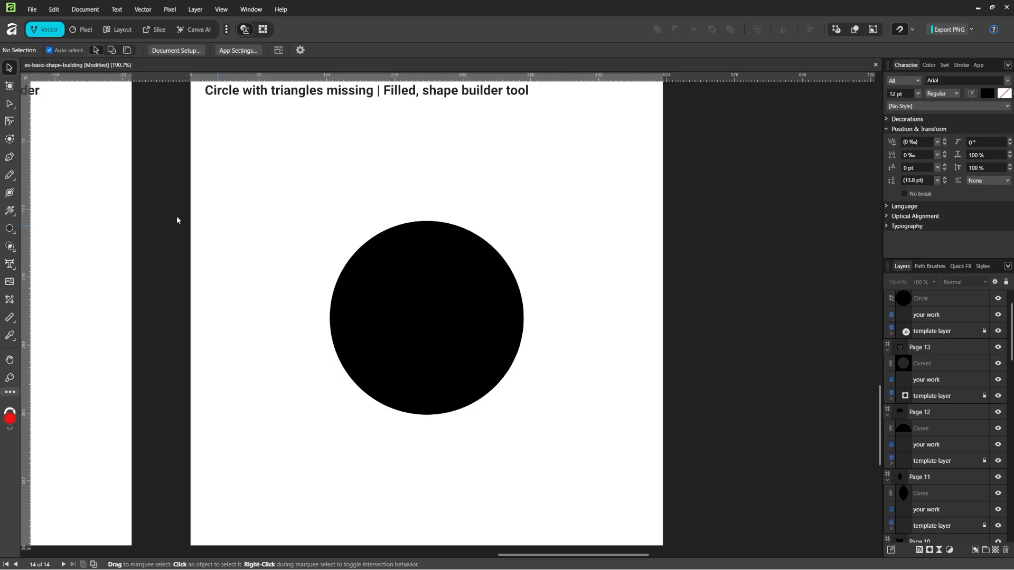
# Draw a red triangle over the upper middle of the black circle and place a copy diagonally below its lower-left corner.
pyautogui.click(12, 234)
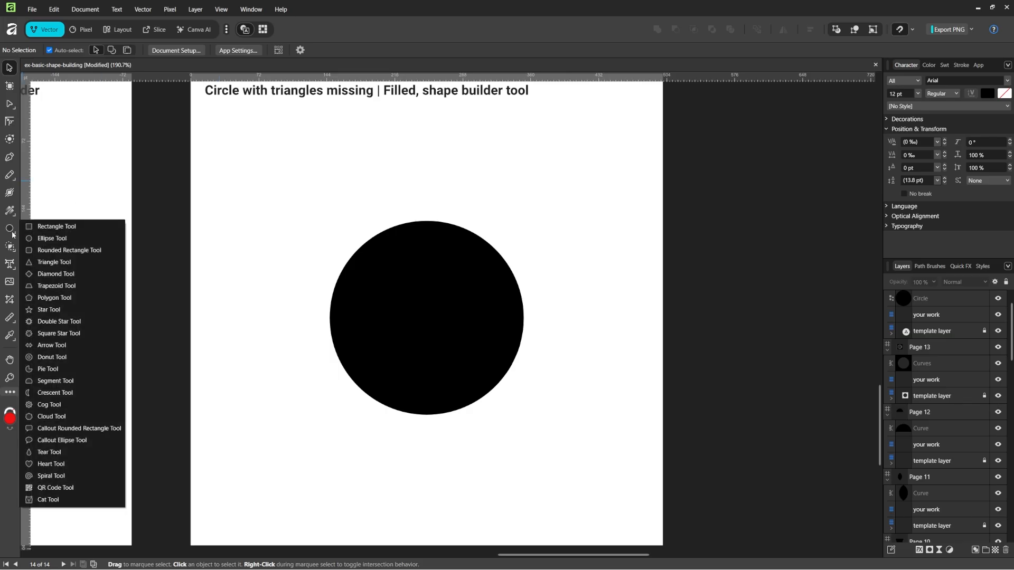
pyautogui.click(53, 262)
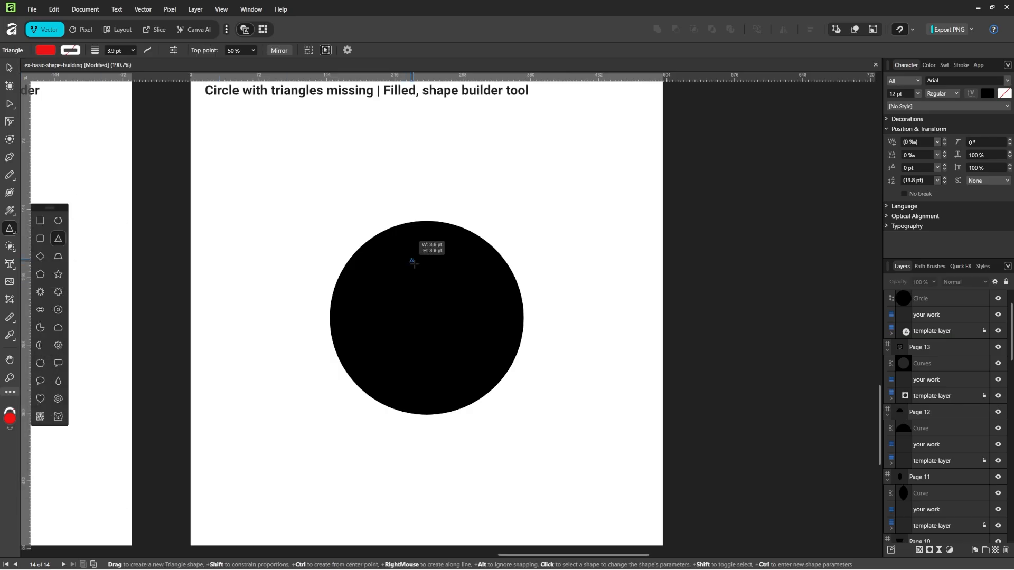
pyautogui.moveTo(413, 263)
pyautogui.mouseDown()
pyautogui.moveTo(461, 316)
pyautogui.moveTo(469, 310)
pyautogui.moveTo(431, 285)
pyautogui.moveTo(437, 307)
pyautogui.moveTo(377, 368)
pyautogui.moveTo(389, 372)
pyautogui.mouseUp()
pyautogui.press('v')
pyautogui.click(574, 290)
pyautogui.scroll(3, 426, 290)
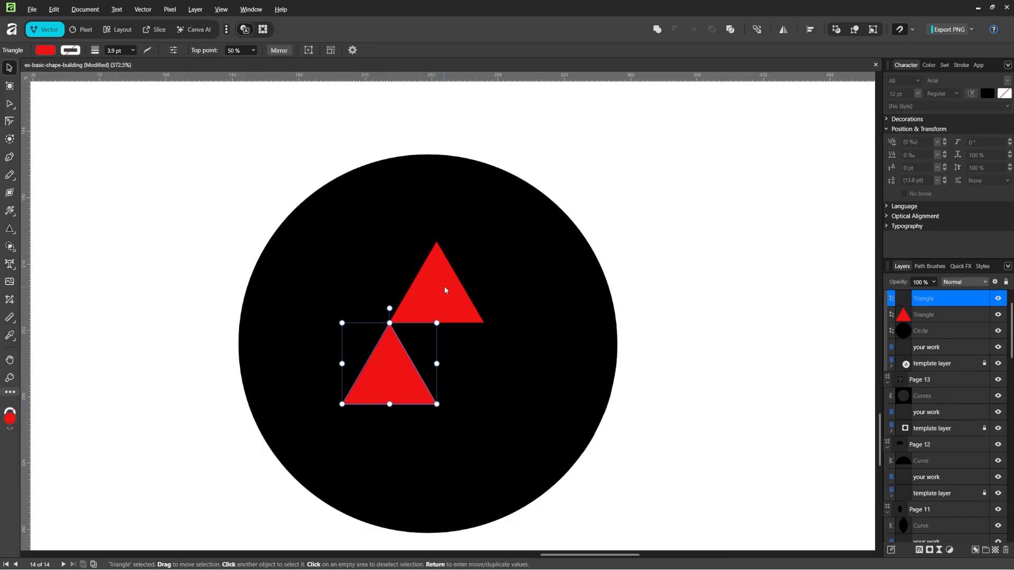
# Fine-tune the lower-left triangle so its tip meets the upper triangle's lower-left corner.
pyautogui.moveTo(445, 287); pyautogui.dragTo(515, 356)
pyautogui.click(647, 391)
pyautogui.scroll(8, 398, 330)
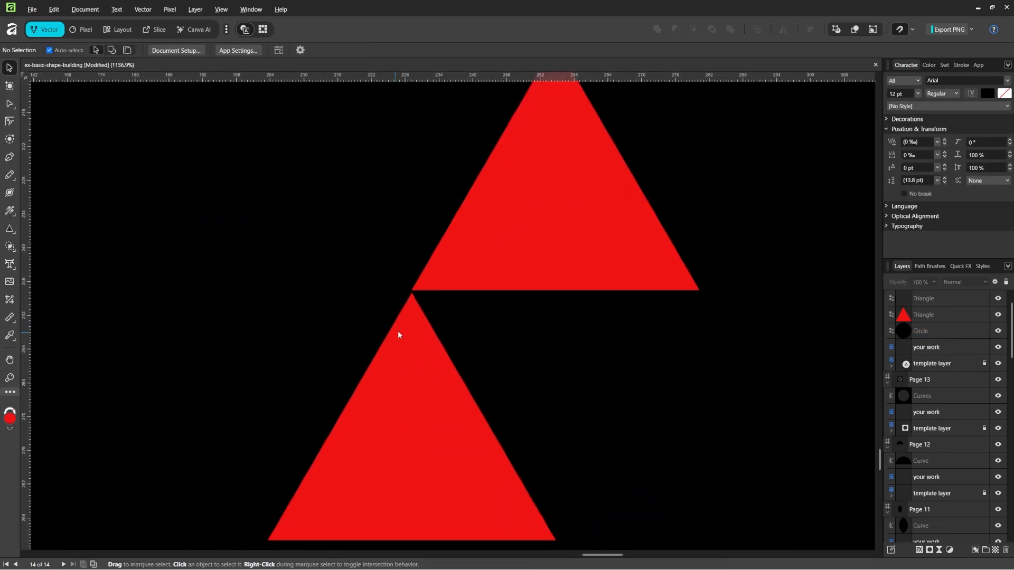
pyautogui.click(419, 334)
pyautogui.scroll(-4, 477, 312)
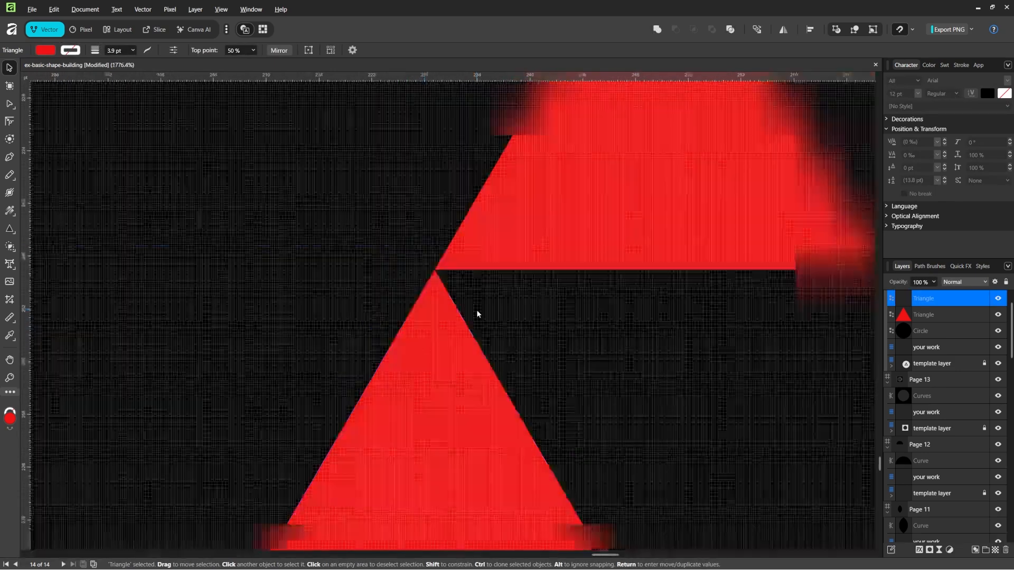
# Add a third red triangle at the lower right so its corners meet those of the other two triangles.
pyautogui.click(637, 352)
pyautogui.moveTo(657, 360); pyautogui.dragTo(440, 309)
pyautogui.moveTo(226, 347); pyautogui.dragTo(317, 350)
pyautogui.click(226, 354)
pyautogui.moveTo(251, 380); pyautogui.dragTo(532, 396)
pyautogui.click(723, 334)
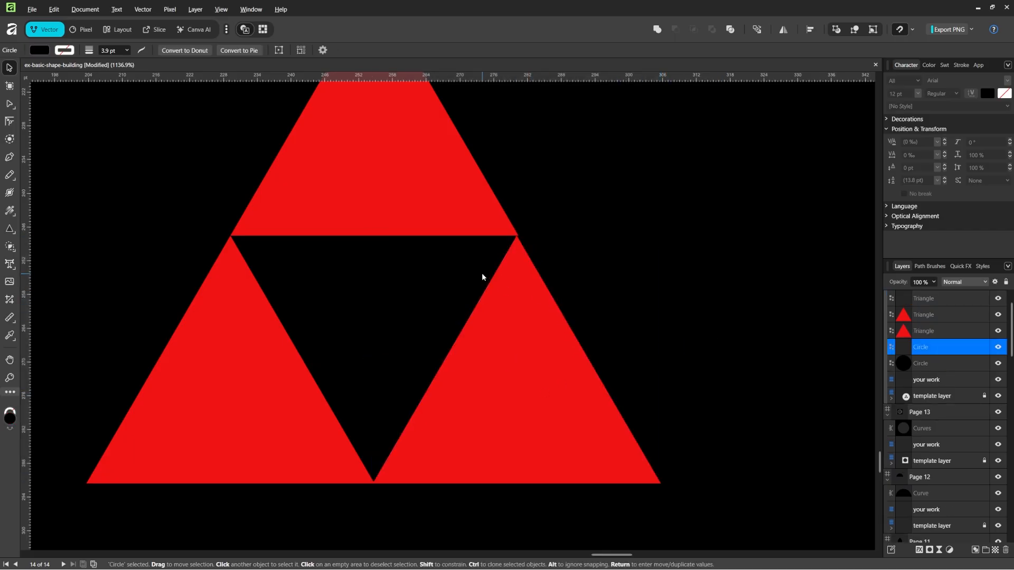
pyautogui.click(522, 290)
pyautogui.click(755, 230)
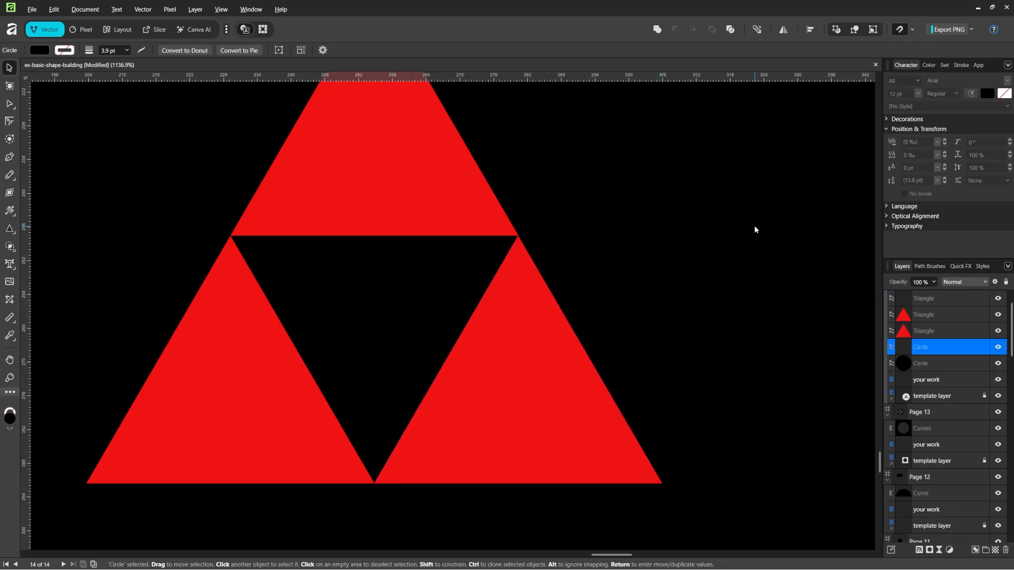
# Remove the extra copy of the black circle behind the three red triangles.
pyautogui.scroll(-5, 391, 364)
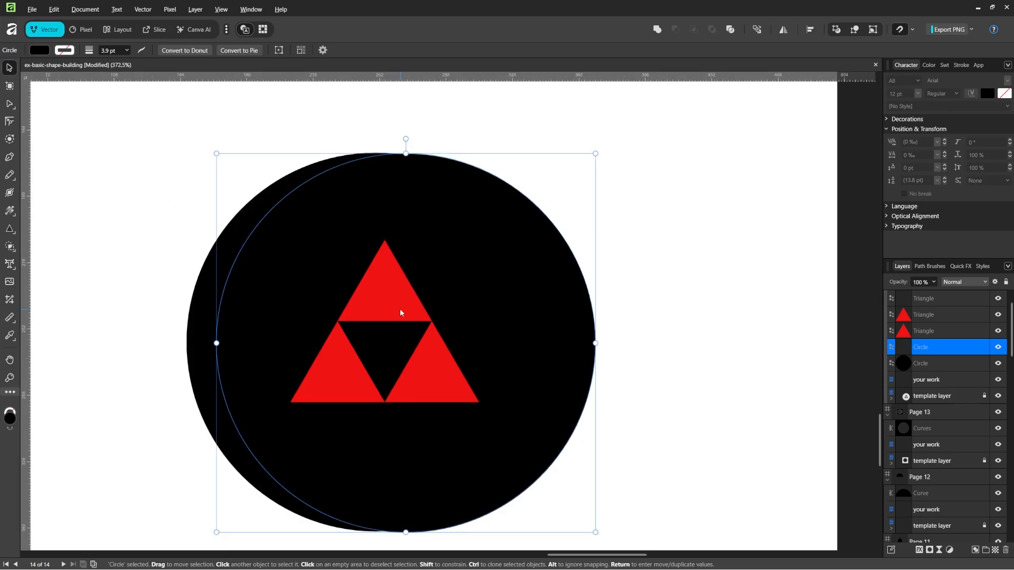
pyautogui.click(400, 316)
pyautogui.keyDown('shift'); pyautogui.click(473, 381); pyautogui.keyUp('shift')
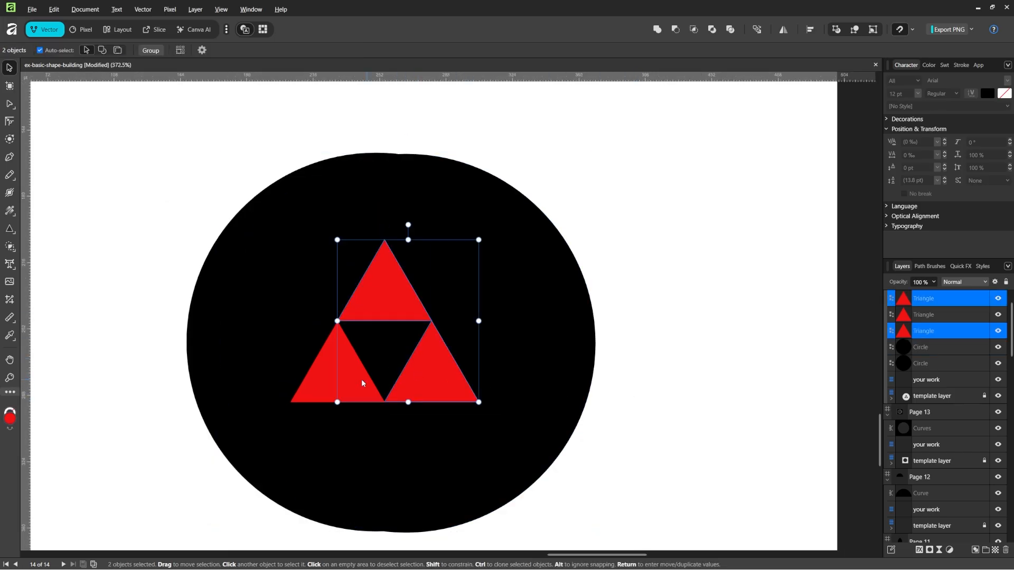
pyautogui.keyDown('shift'); pyautogui.click(326, 384); pyautogui.keyUp('shift')
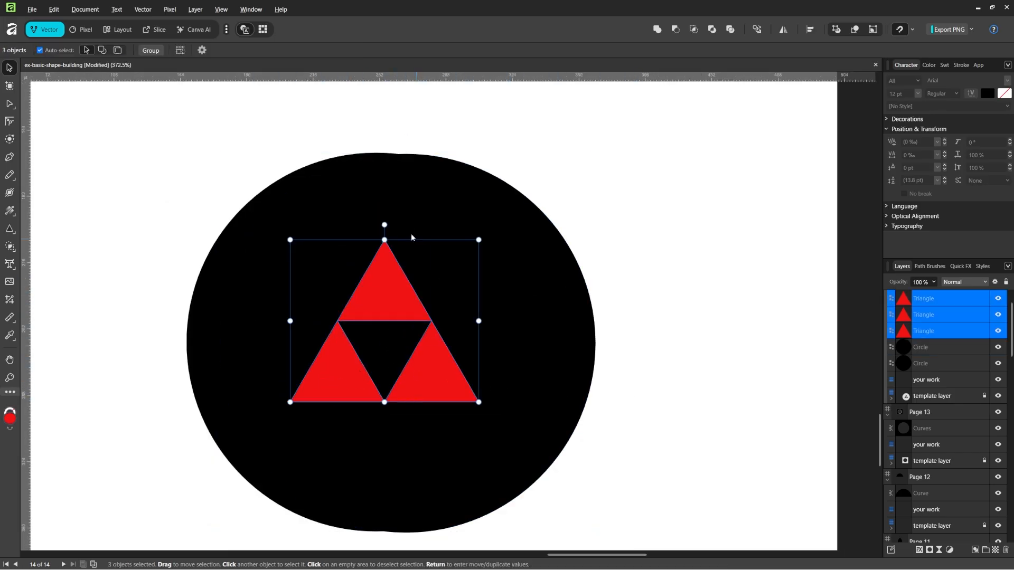
pyautogui.scroll(-1, 383, 178)
pyautogui.click(579, 179)
pyautogui.moveTo(502, 208); pyautogui.dragTo(695, 261)
pyautogui.hotkey('ctrl', 'z')
pyautogui.hotkey('ctrl', 'z')
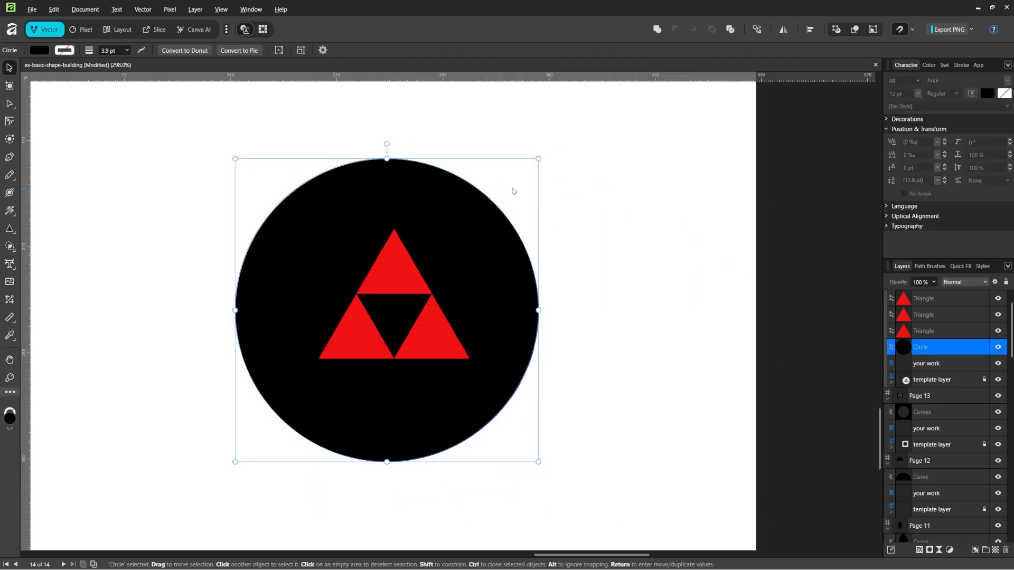
# Move the black circle aside to compare the triangles with the template beneath, and undo the move.
pyautogui.click(513, 189)
pyautogui.click(477, 215)
pyautogui.moveTo(476, 214); pyautogui.dragTo(636, 241)
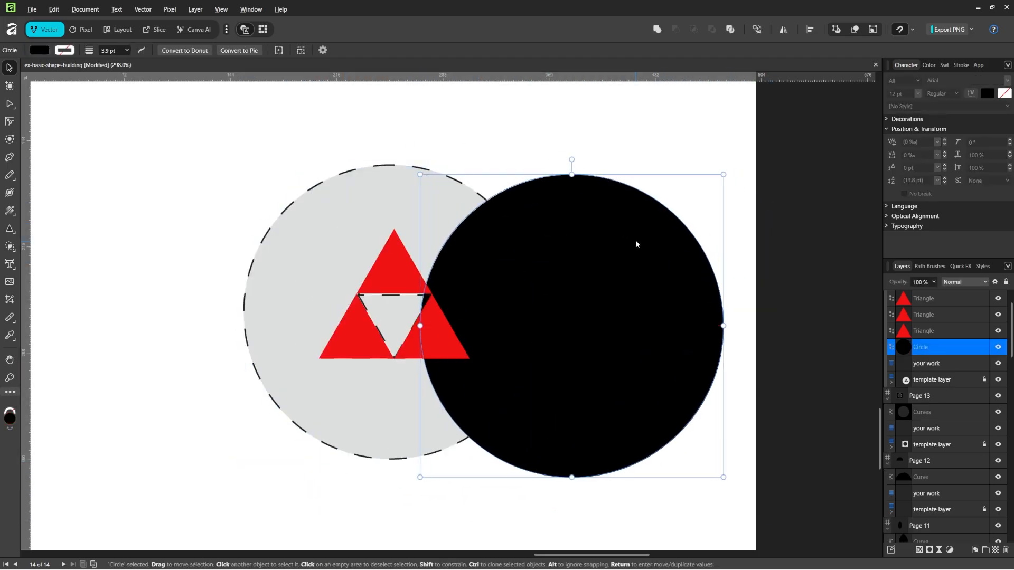
pyautogui.hotkey('ctrl', 'z')
pyautogui.hotkey('ctrl', 'z')
# Group the three red triangles and inspect the group's contents in the layer list.
pyautogui.scroll(2, 396, 256)
pyautogui.click(398, 267)
pyautogui.keyDown('shift'); pyautogui.click(455, 385); pyautogui.keyUp('shift')
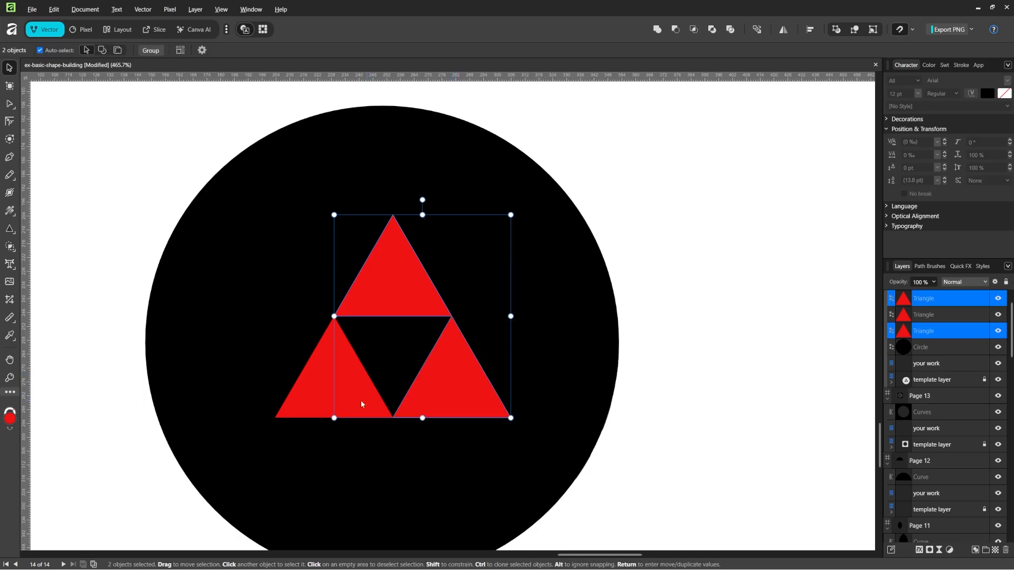
pyautogui.keyDown('shift'); pyautogui.click(322, 400); pyautogui.keyUp('shift')
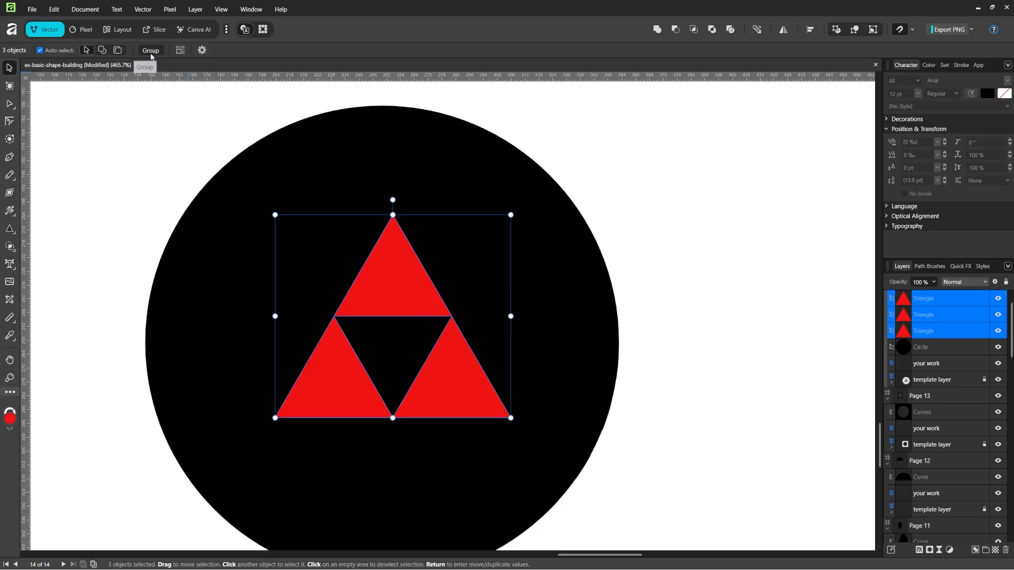
pyautogui.click(151, 50)
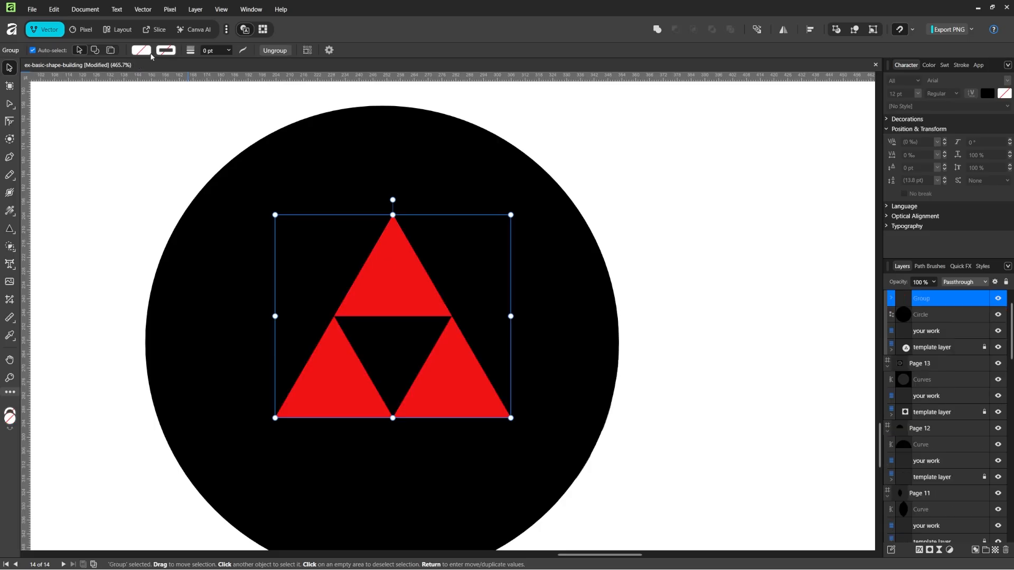
pyautogui.click(890, 299)
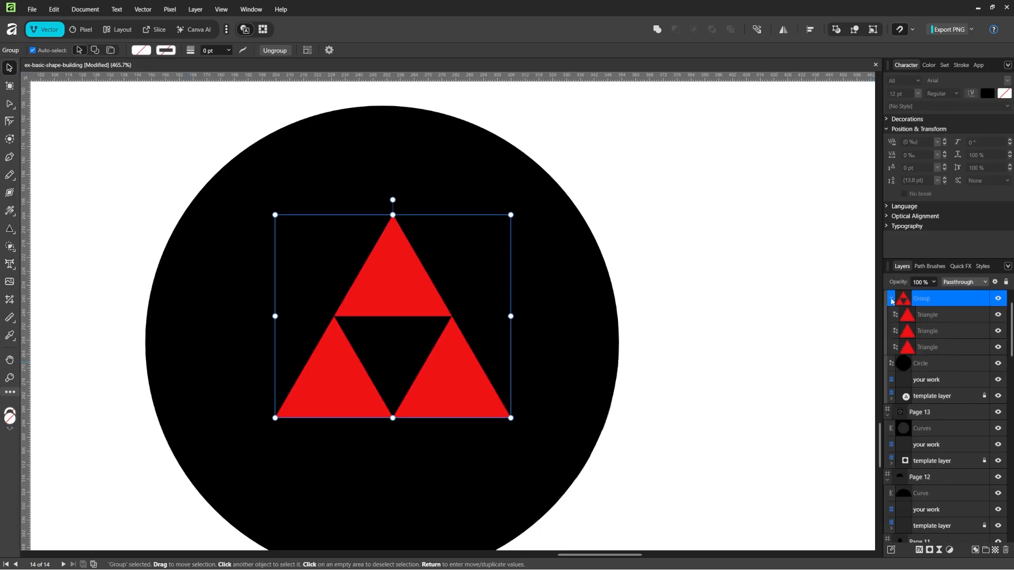
pyautogui.click(892, 301)
pyautogui.click(795, 324)
# Centre the triangle group and the black circle on each other horizontally and vertically, aligning to Selection Bounds.
pyautogui.click(402, 302)
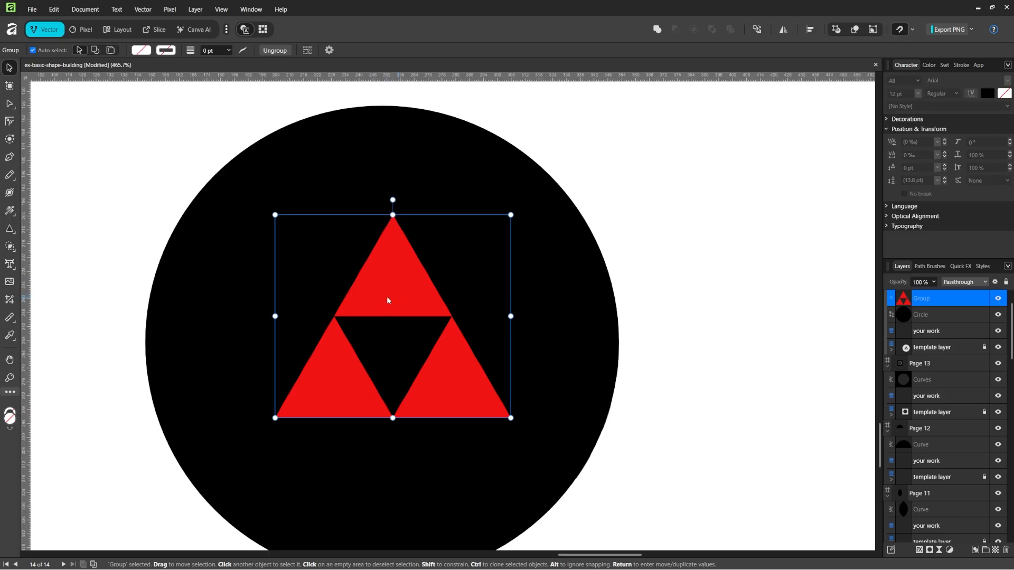
pyautogui.moveTo(388, 301)
pyautogui.mouseDown()
pyautogui.moveTo(276, 273)
pyautogui.moveTo(319, 324)
pyautogui.moveTo(372, 277)
pyautogui.moveTo(376, 294)
pyautogui.mouseUp()
pyautogui.click(682, 253)
pyautogui.scroll(-1, 564, 293)
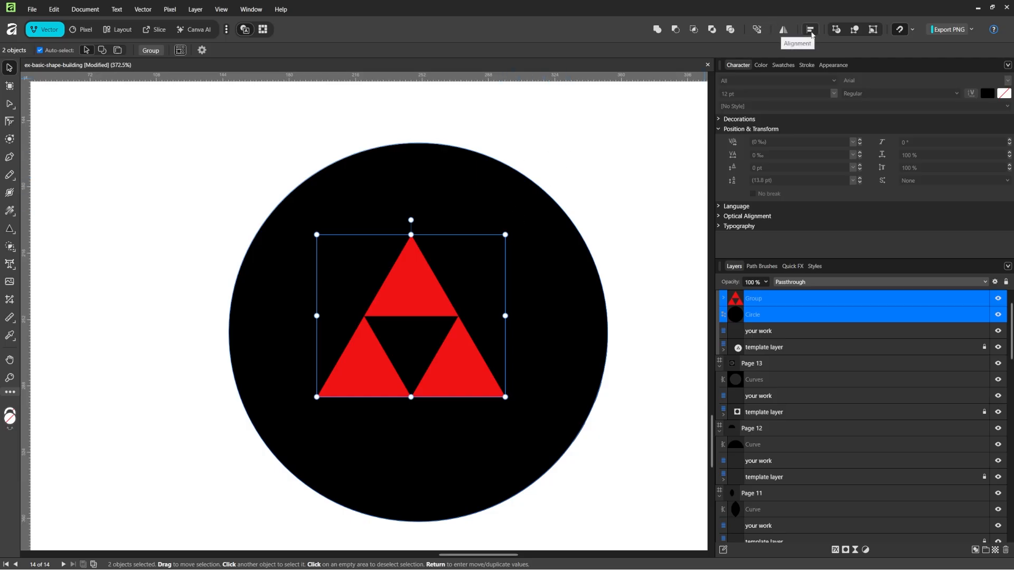
pyautogui.click(811, 30)
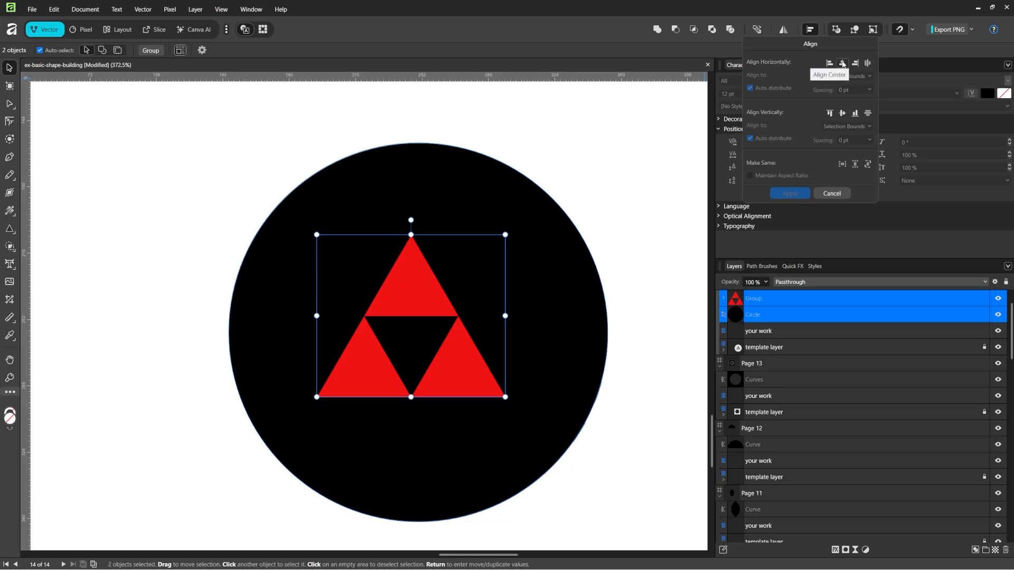
pyautogui.click(843, 64)
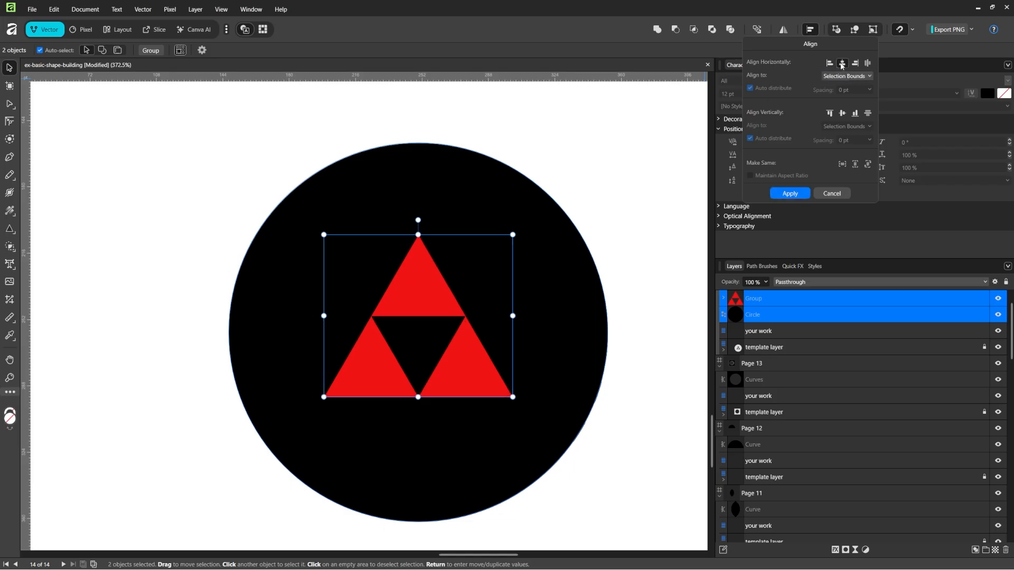
pyautogui.click(842, 113)
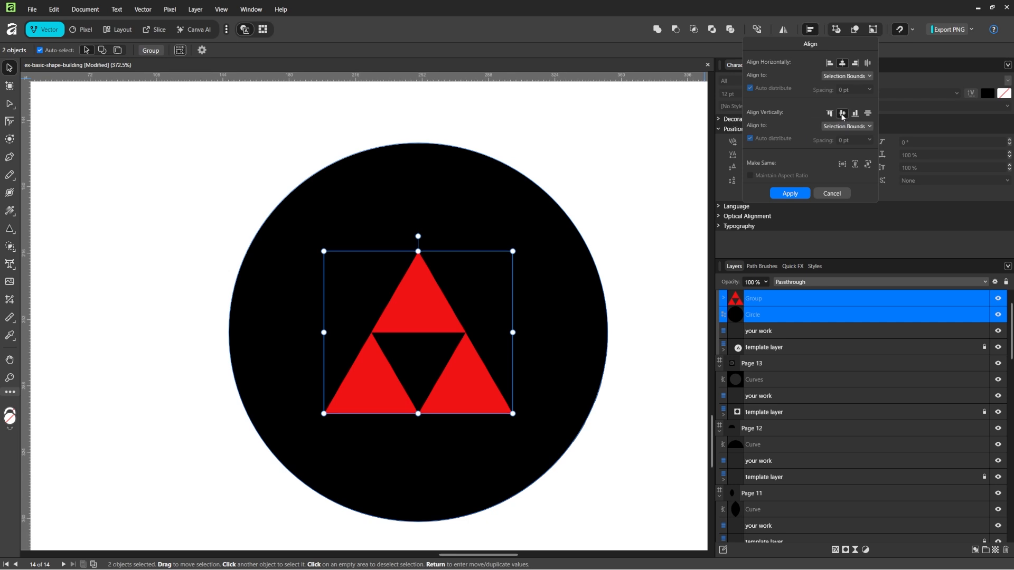
pyautogui.moveTo(640, 200); pyautogui.dragTo(397, 380)
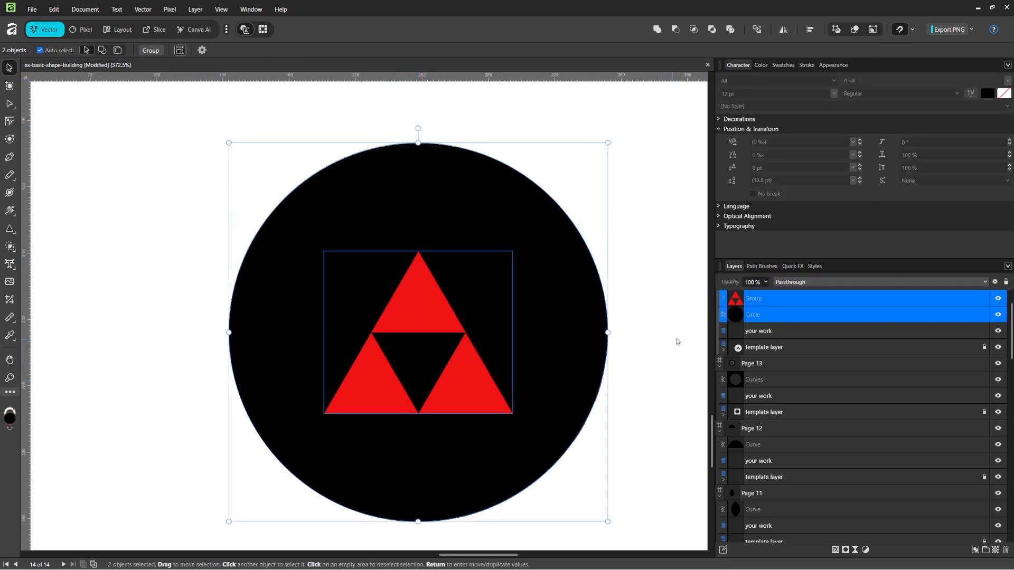
# Select the circle and triangle group and cut all three triangles out of the circle with the Shape Builder.
pyautogui.click(664, 330)
pyautogui.moveTo(615, 458); pyautogui.dragTo(214, 216)
pyautogui.click(9, 246)
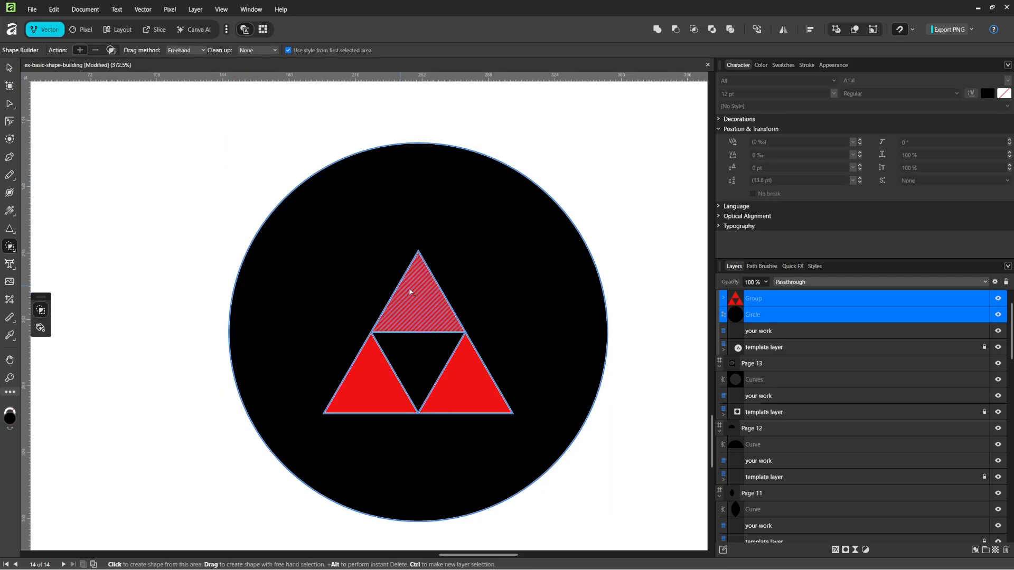
pyautogui.click(420, 297)
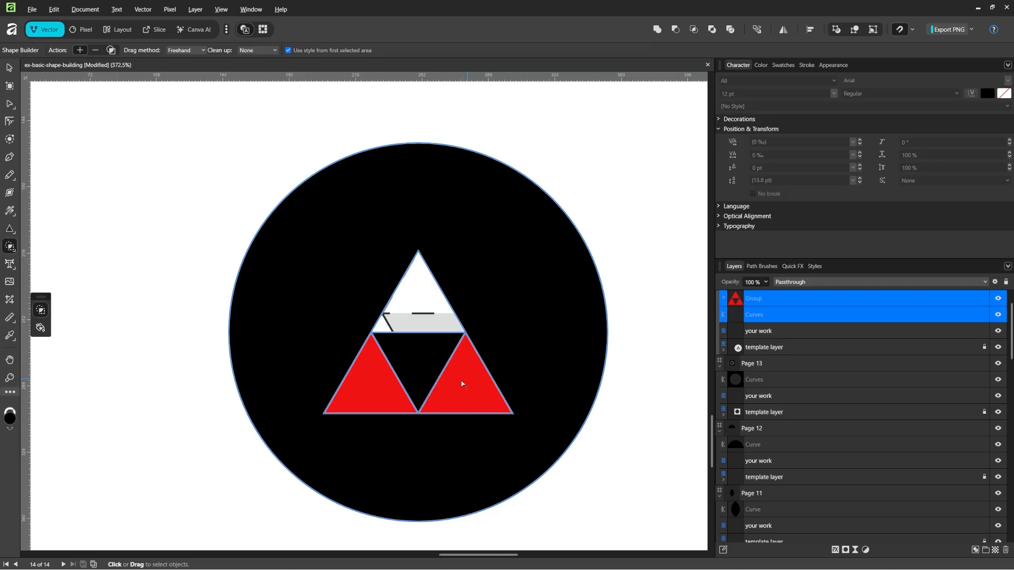
pyautogui.click(464, 385)
pyautogui.click(366, 401)
pyautogui.press('v')
pyautogui.click(632, 416)
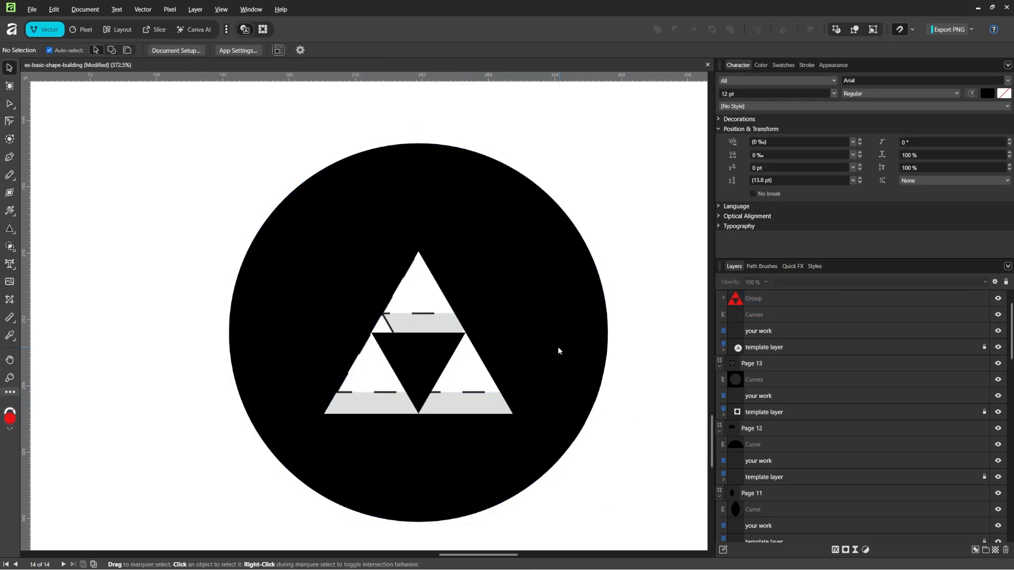
# Nudge the circle with the triangular cut-outs slightly upward over the template.
pyautogui.moveTo(558, 350)
pyautogui.mouseDown()
pyautogui.moveTo(480, 355)
pyautogui.moveTo(564, 344)
pyautogui.moveTo(559, 332)
pyautogui.moveTo(563, 344)
pyautogui.mouseUp()
pyautogui.scroll(-2, 654, 308)
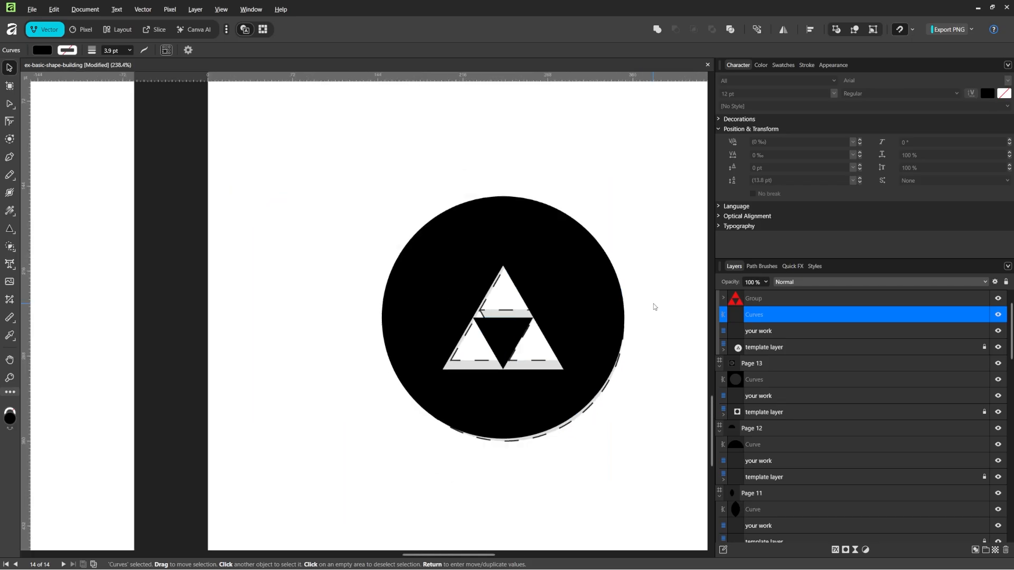
pyautogui.click(658, 343)
pyautogui.moveTo(659, 359); pyautogui.dragTo(540, 325)
# Review all the exercise pages together and select the Page 14 artboard.
pyautogui.scroll(-5, 539, 324)
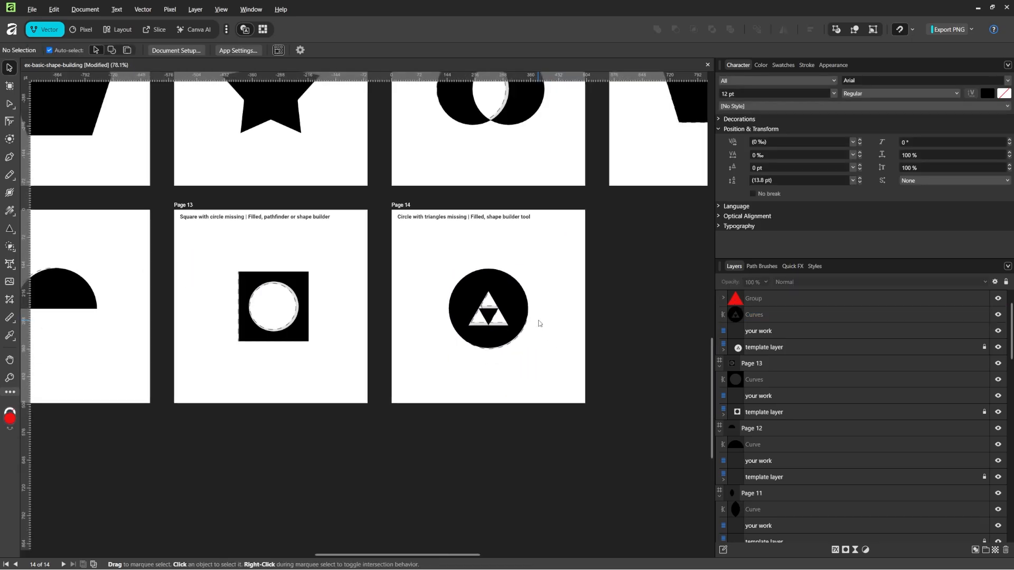
pyautogui.moveTo(373, 242); pyautogui.dragTo(417, 333)
pyautogui.scroll(-3, 309, 326)
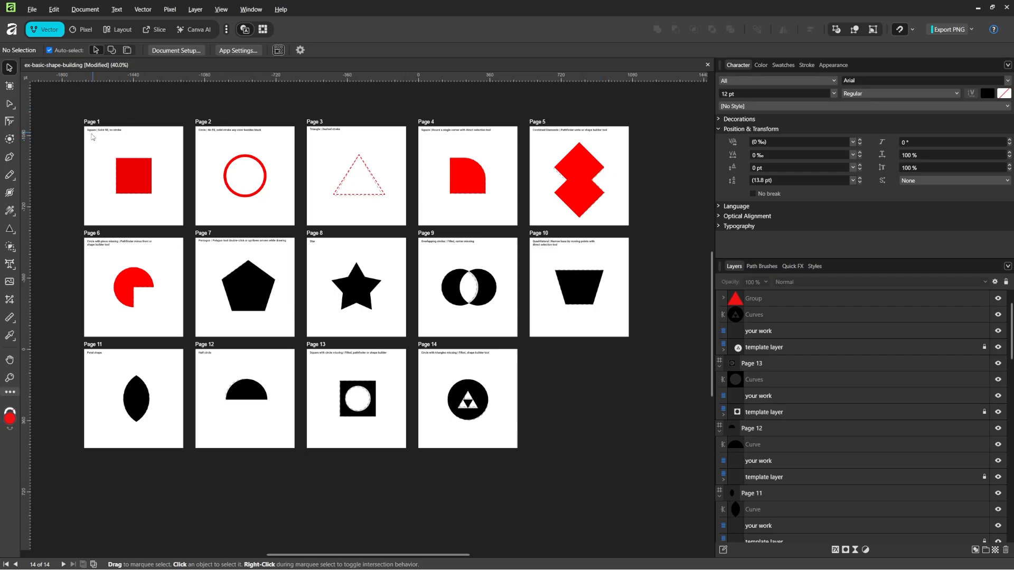
pyautogui.click(428, 345)
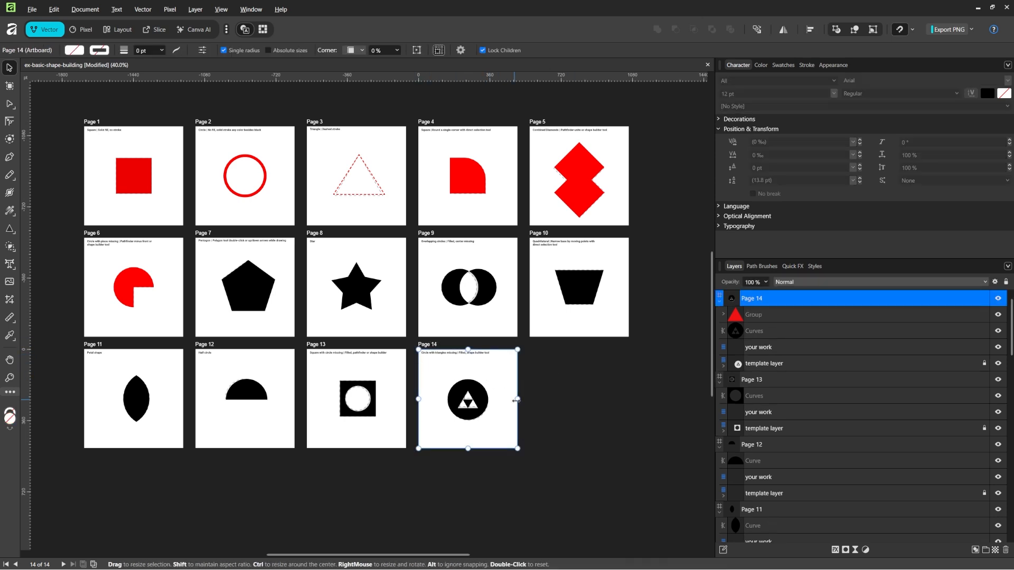
pyautogui.scroll(5, 485, 377)
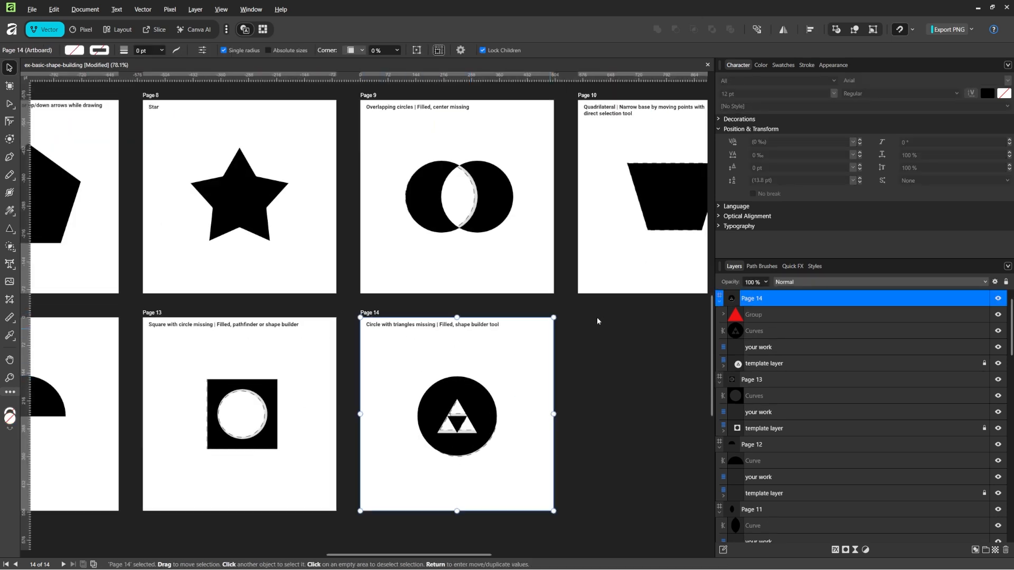
pyautogui.click(973, 32)
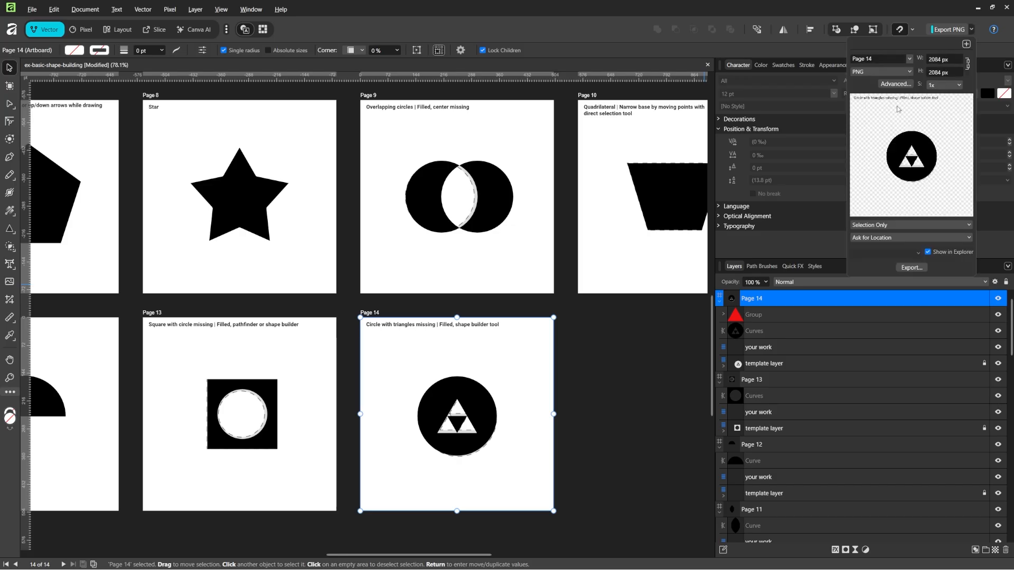
pyautogui.click(909, 72)
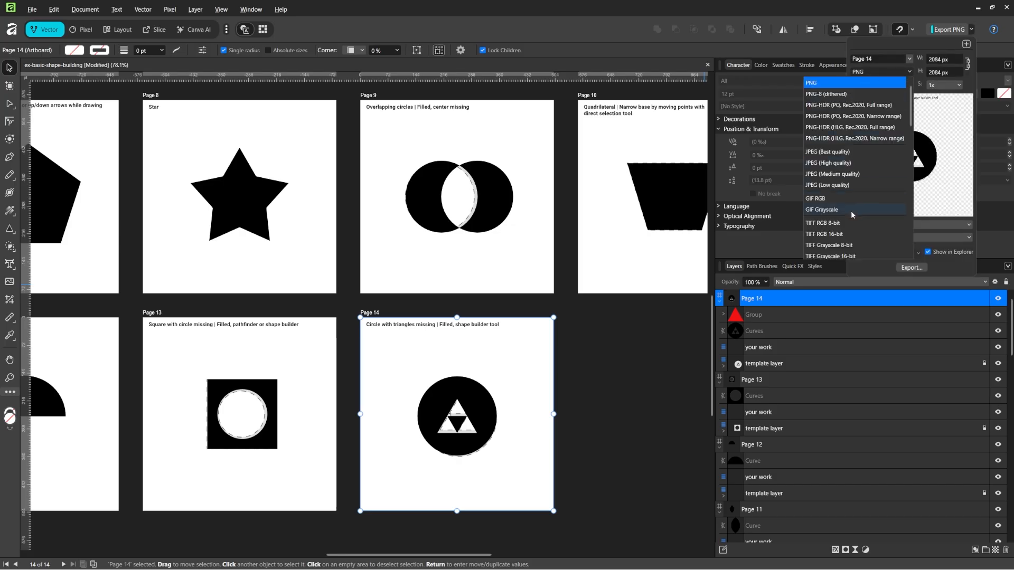
pyautogui.click(848, 152)
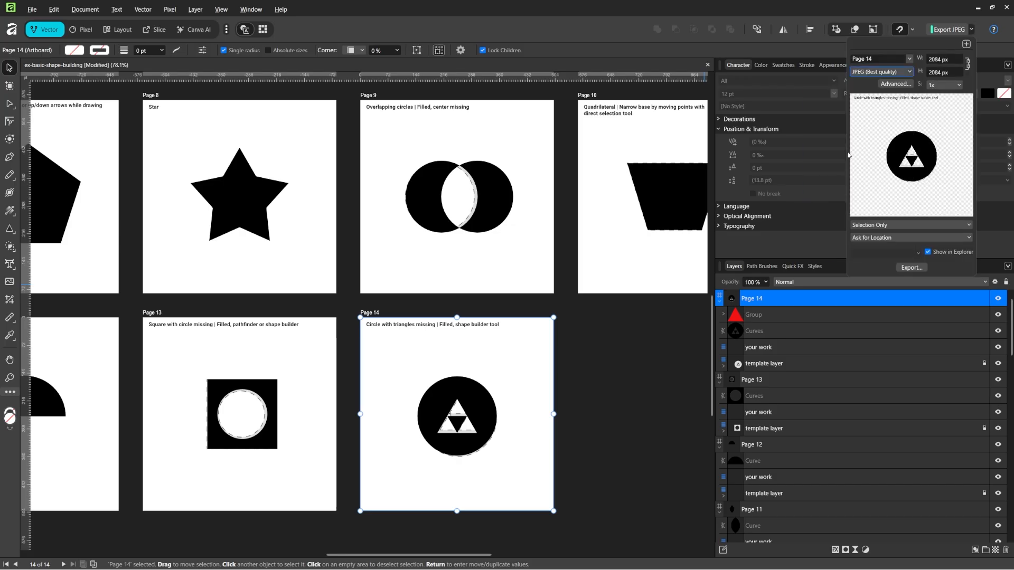
pyautogui.click(906, 73)
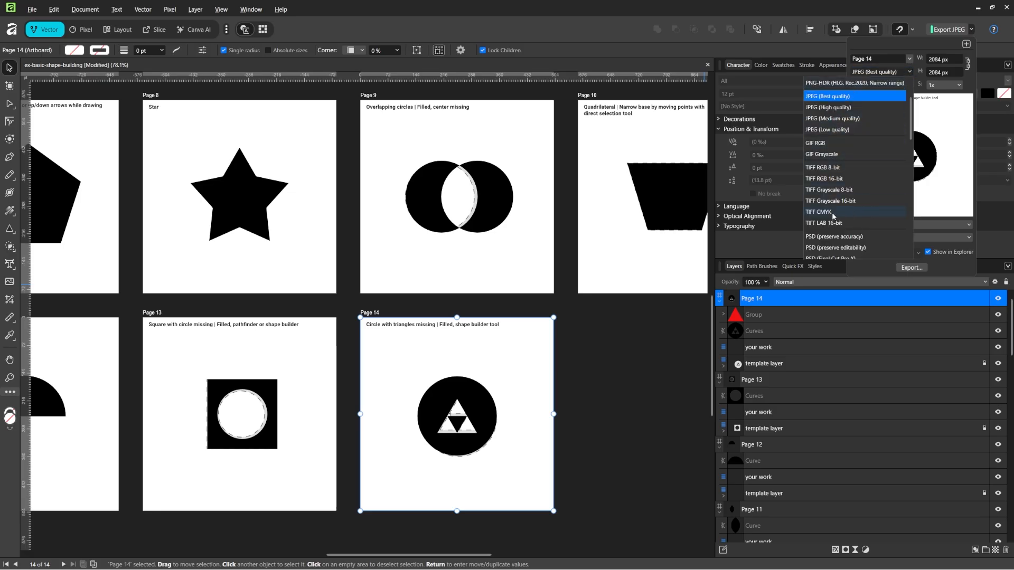
pyautogui.scroll(2, 834, 185)
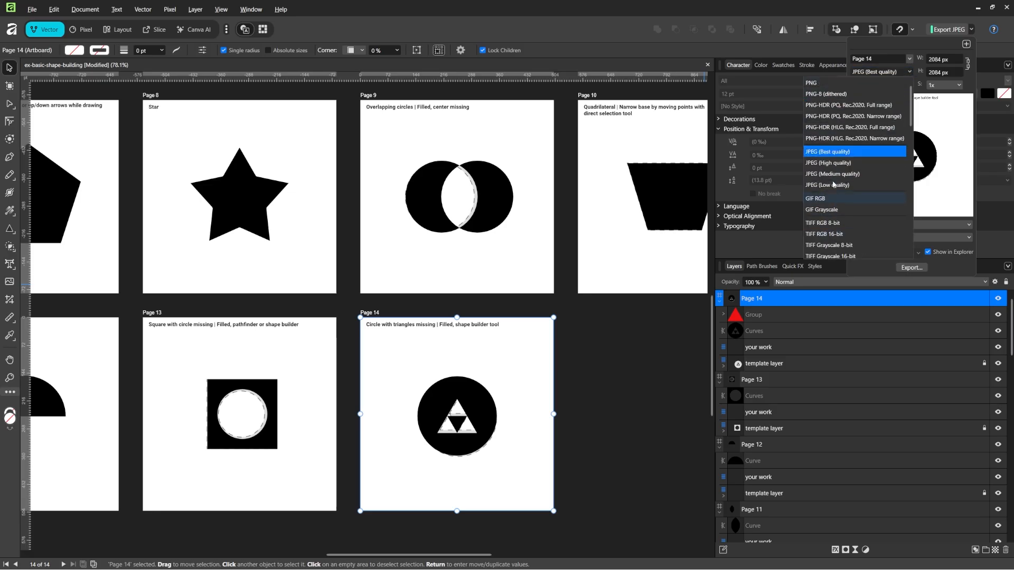
pyautogui.click(827, 85)
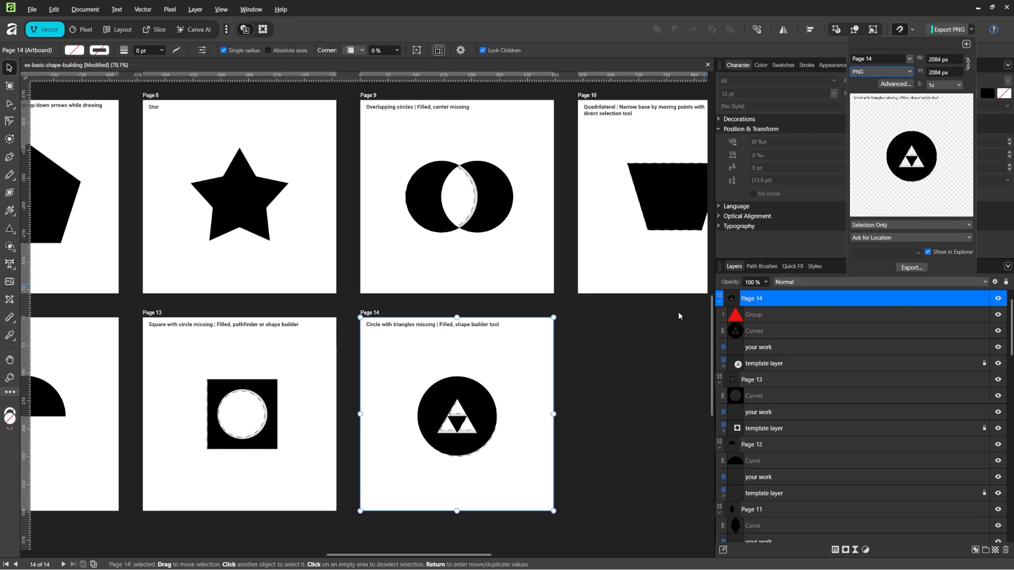
pyautogui.click(912, 268)
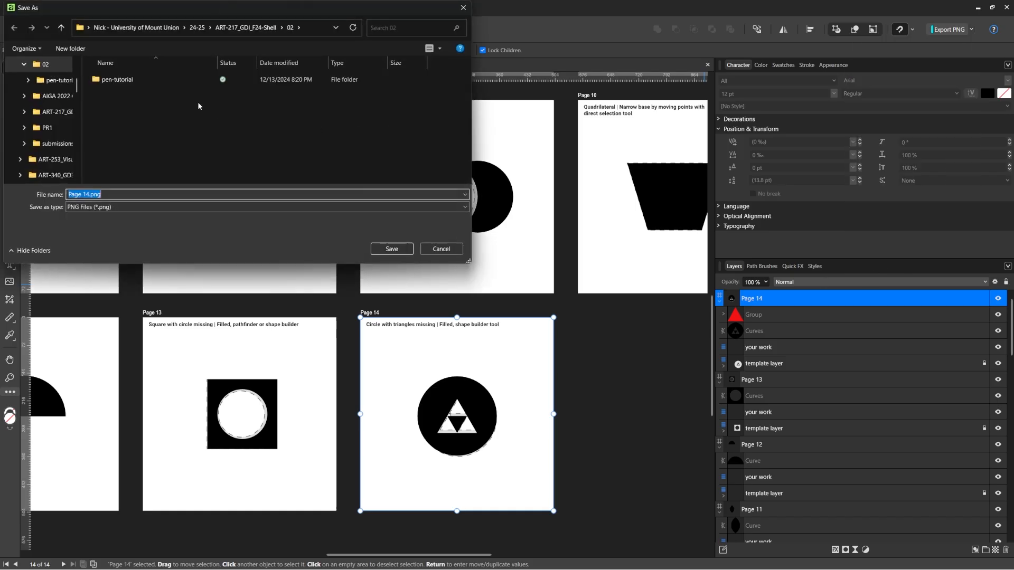
pyautogui.click(436, 249)
# Set up an export of the whole document with the PDF (for print) preset.
pyautogui.click(941, 30)
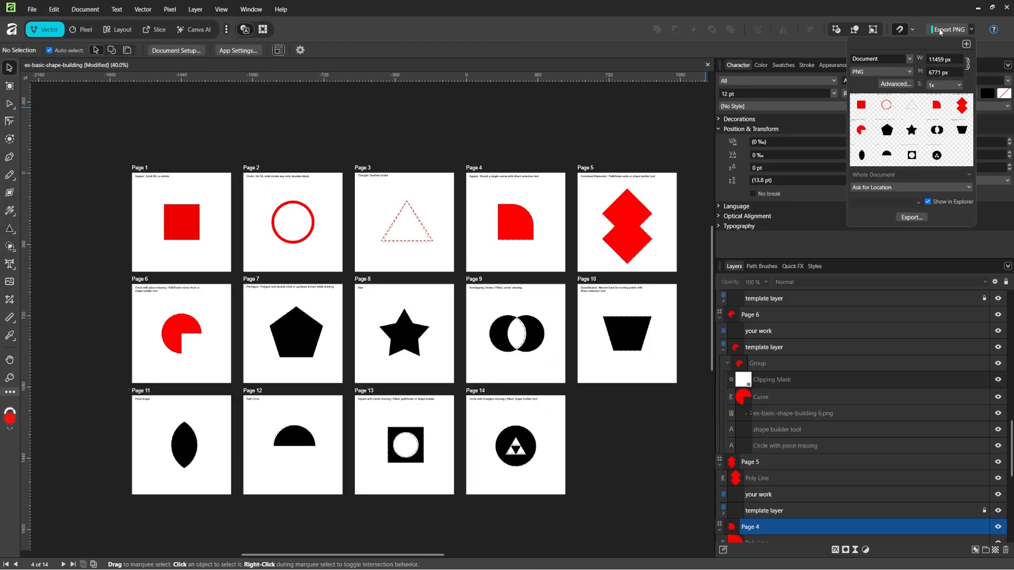
pyautogui.click(909, 58)
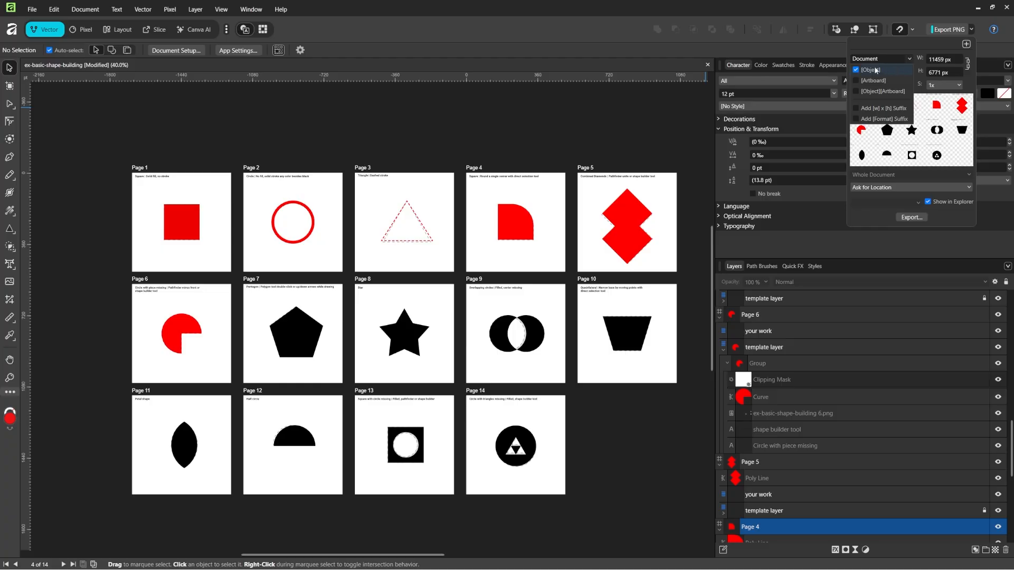
pyautogui.click(857, 70)
pyautogui.click(899, 49)
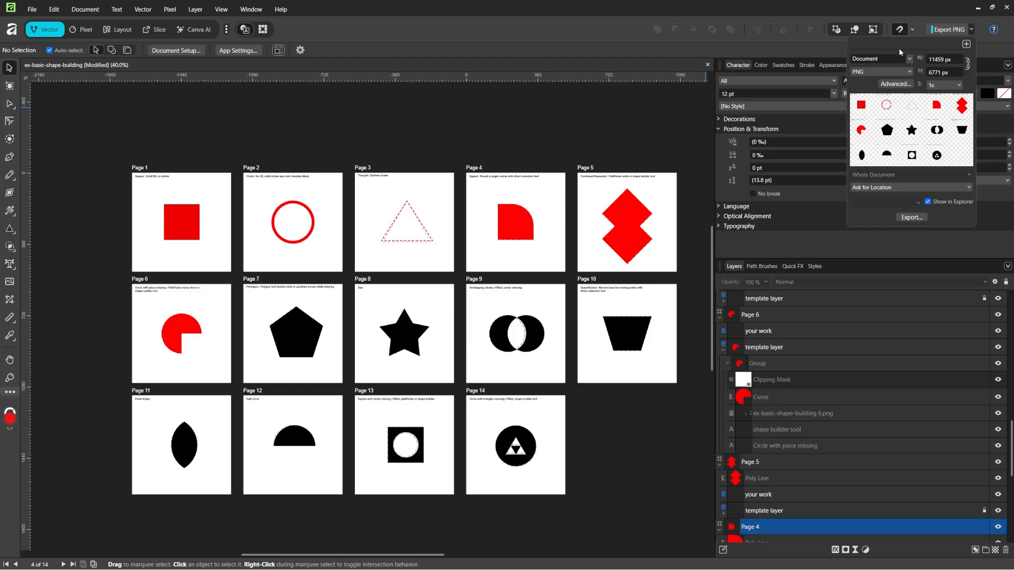
pyautogui.click(904, 72)
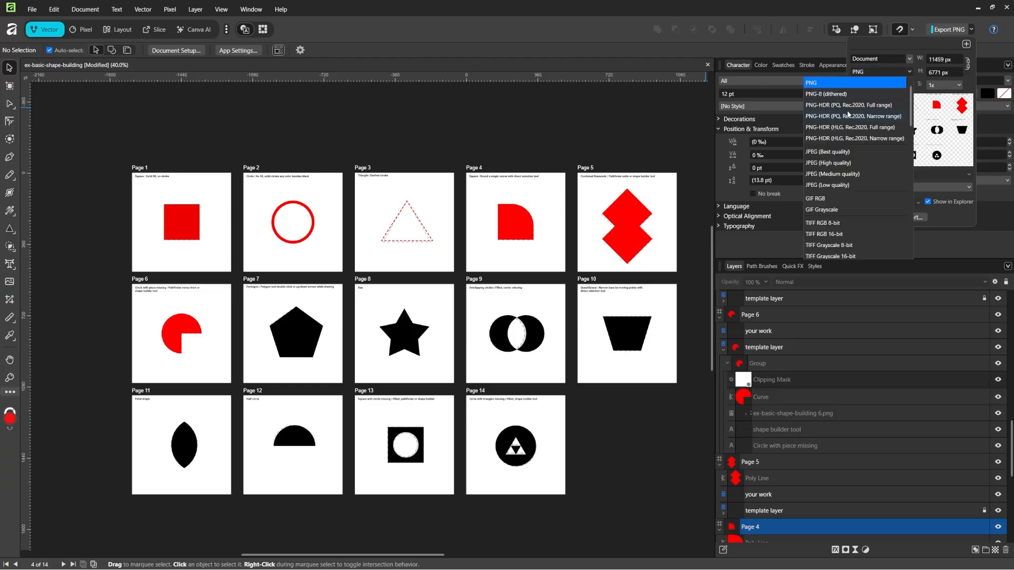
pyautogui.scroll(-2, 842, 127)
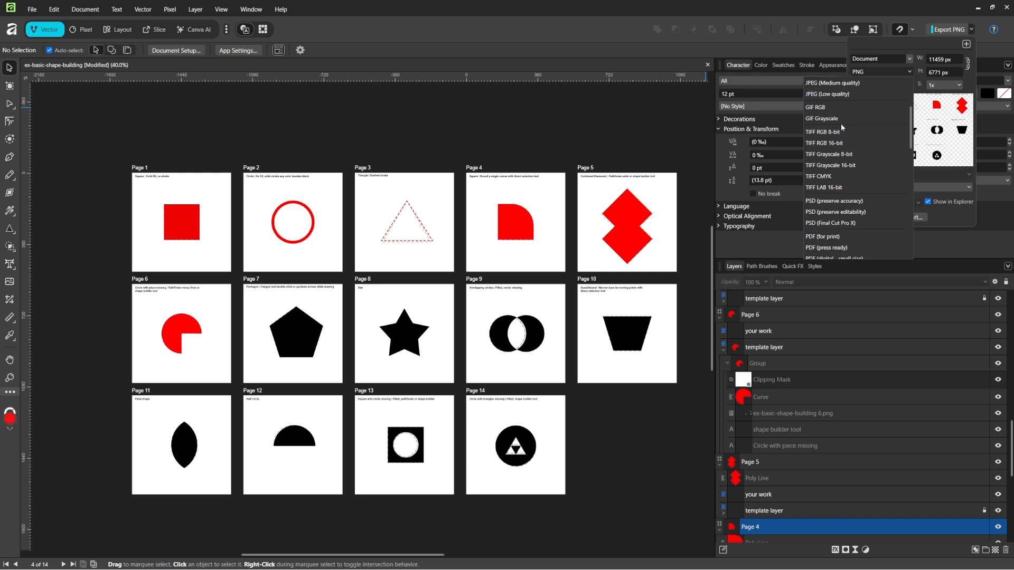
pyautogui.scroll(-1, 834, 212)
pyautogui.scroll(-2, 824, 238)
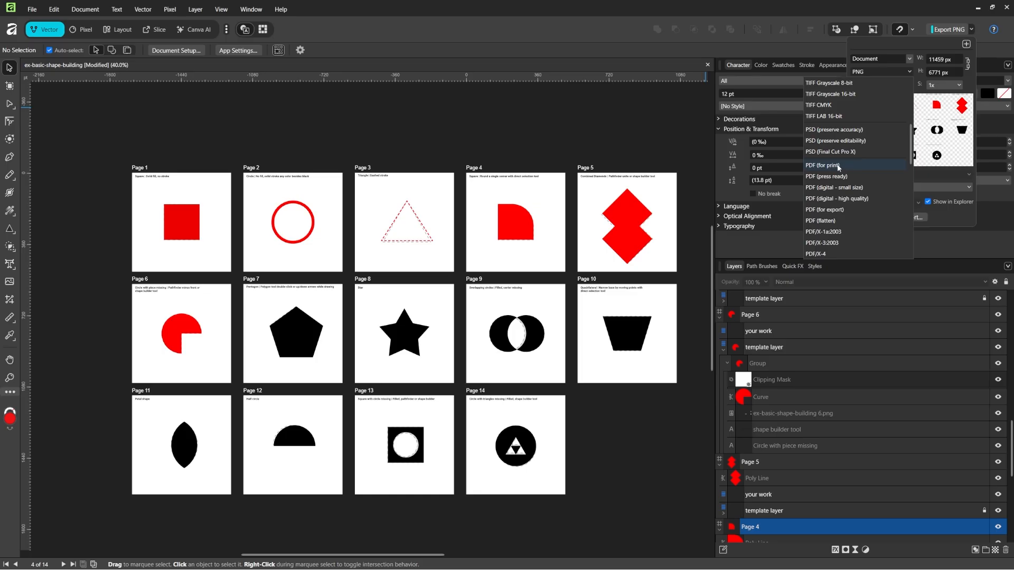
pyautogui.click(845, 168)
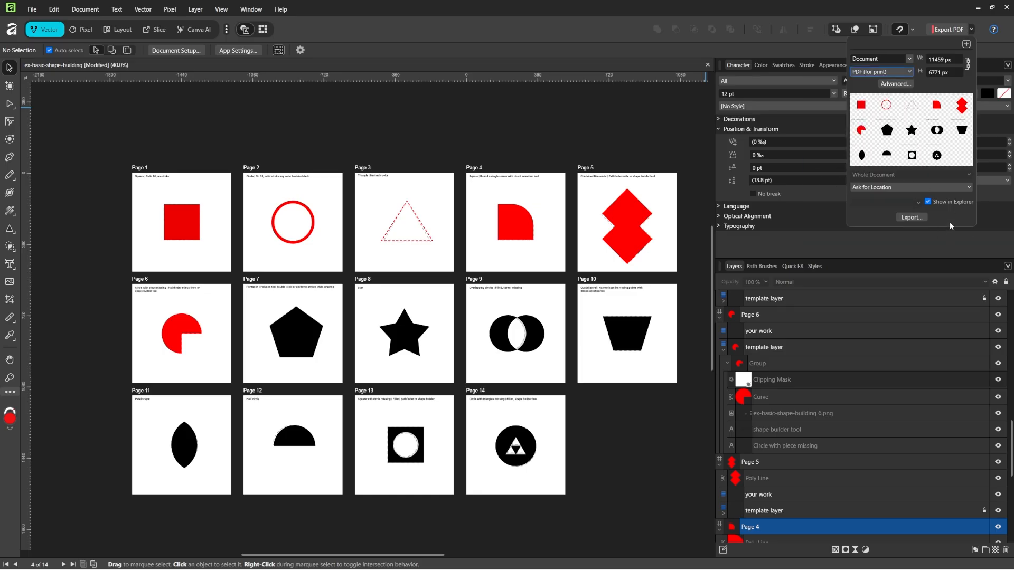
# Check the advanced PDF export settings and export the whole document to the Desktop as ex-basic-shape-building.
pyautogui.click(896, 84)
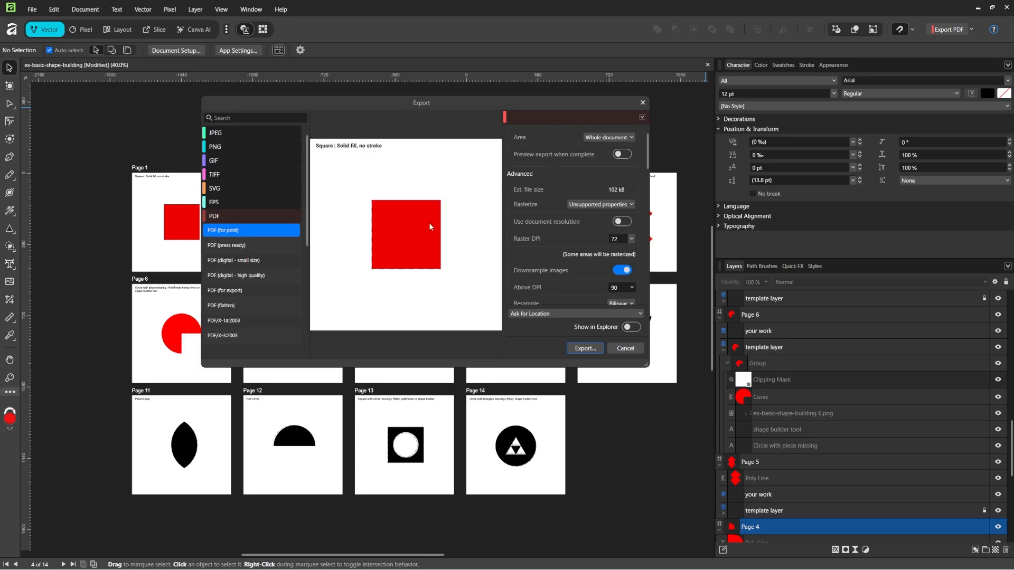
pyautogui.scroll(-5, 557, 263)
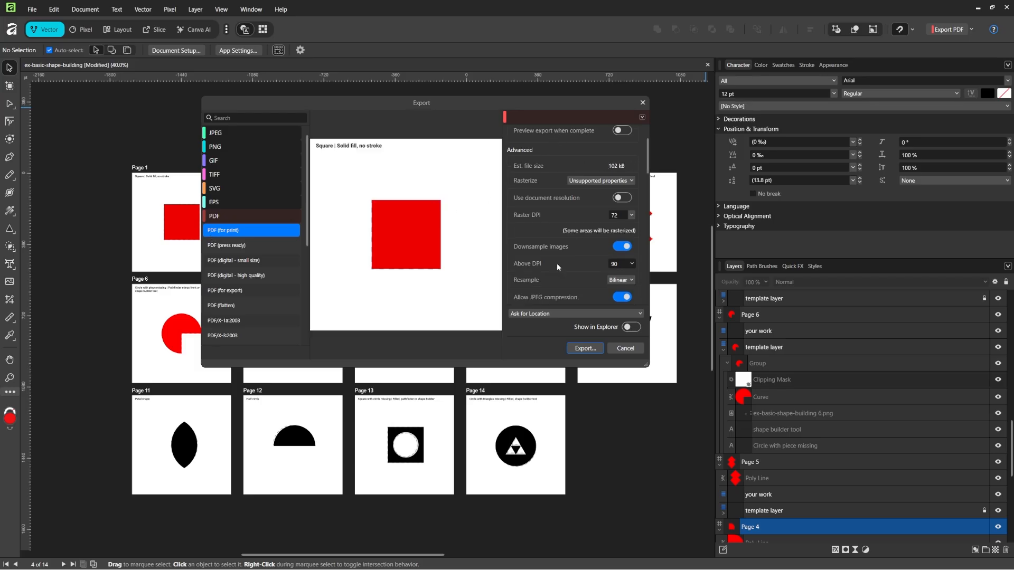
pyautogui.click(586, 349)
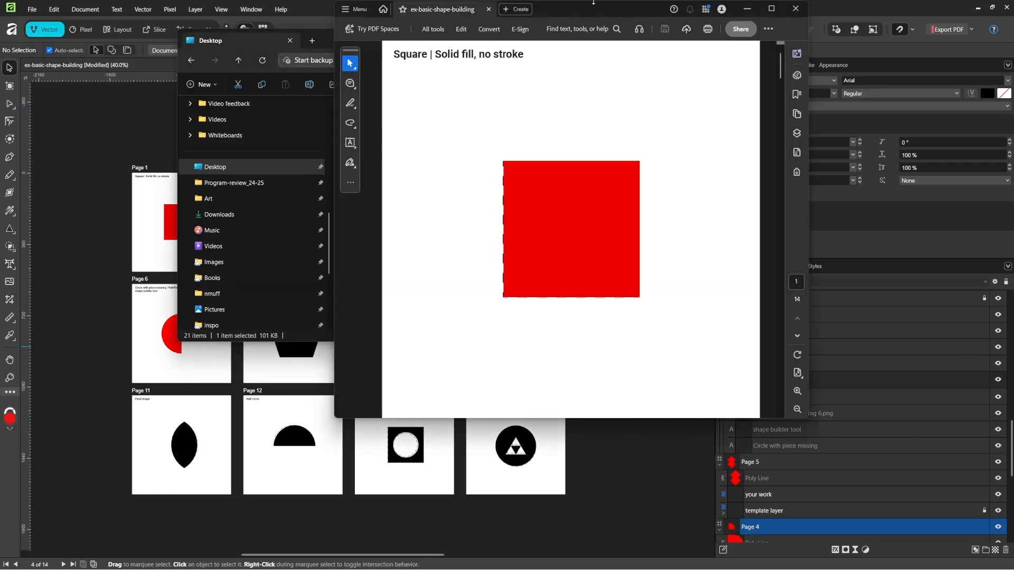
# Look through the pages of the exported PDF in Acrobat and decline to open the recovered documents.
pyautogui.moveTo(597, 8); pyautogui.dragTo(520, 24)
pyautogui.scroll(-1, 517, 224)
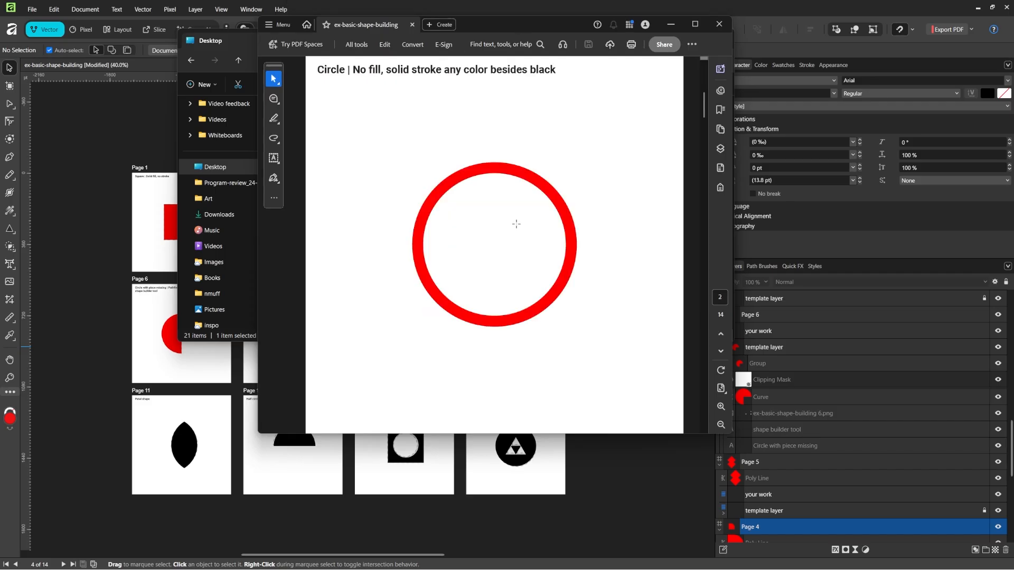
pyautogui.scroll(-10, 516, 224)
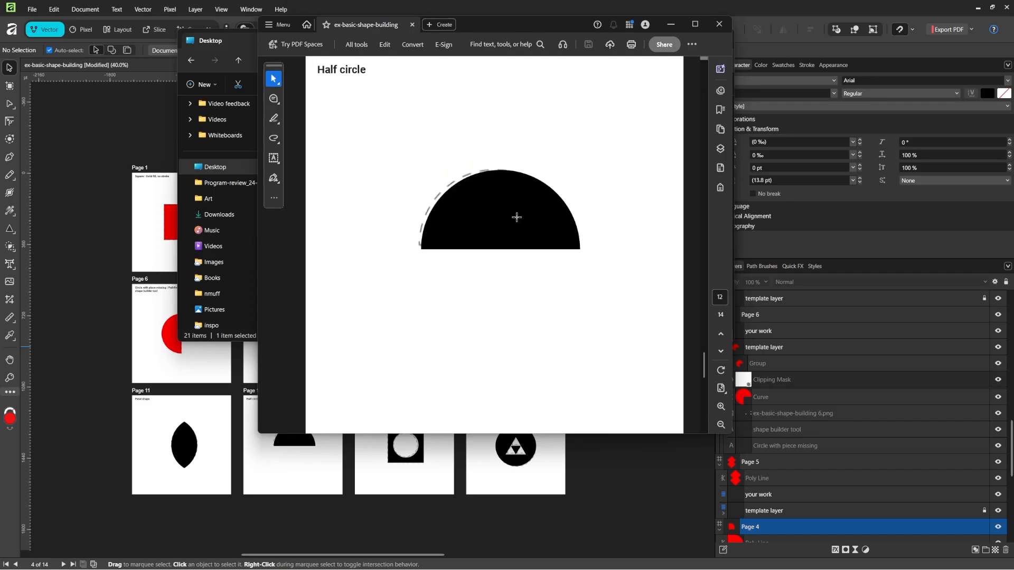
pyautogui.scroll(-1, 517, 218)
pyautogui.scroll(3, 584, 311)
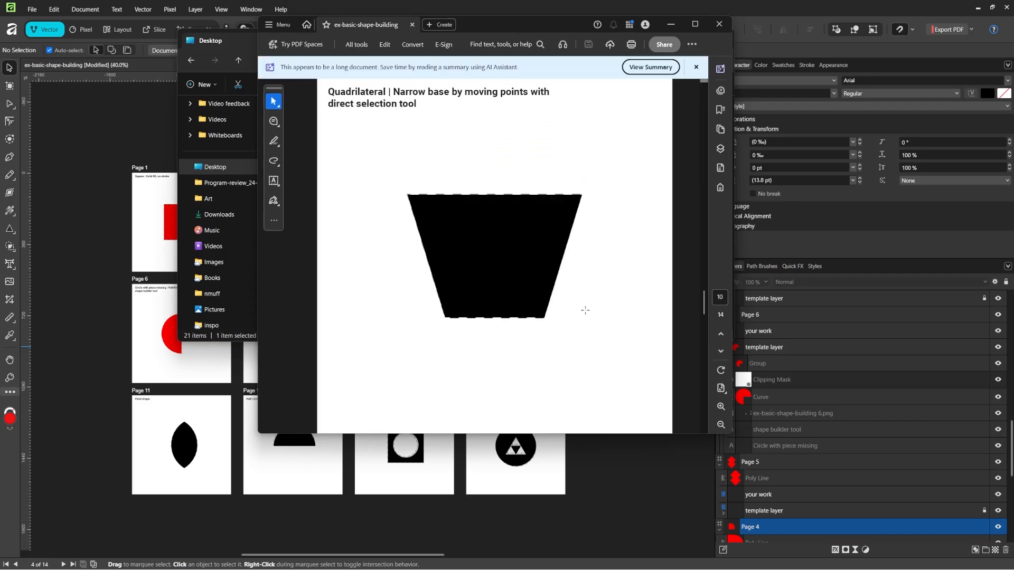
pyautogui.scroll(1, 584, 310)
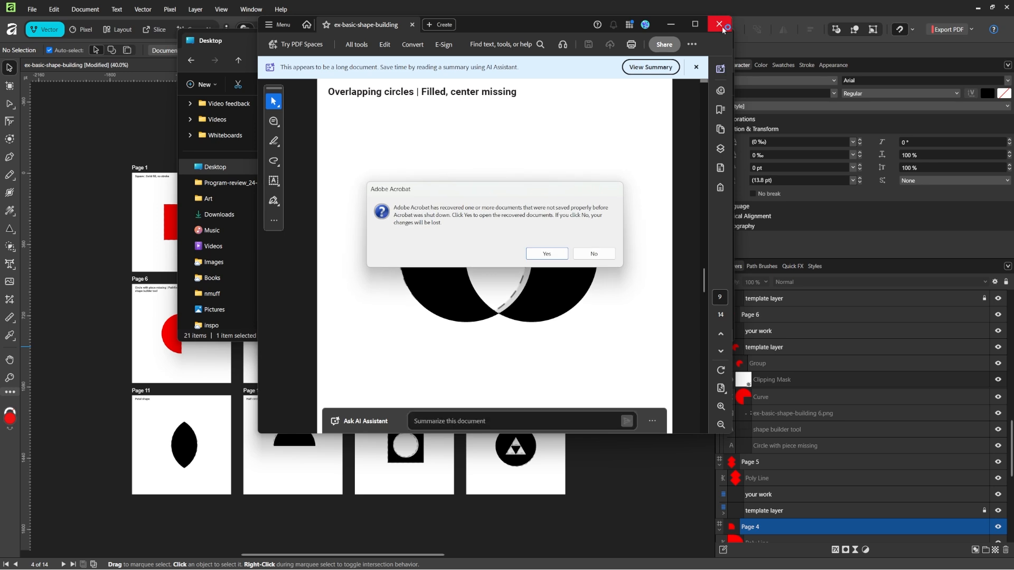
pyautogui.click(592, 254)
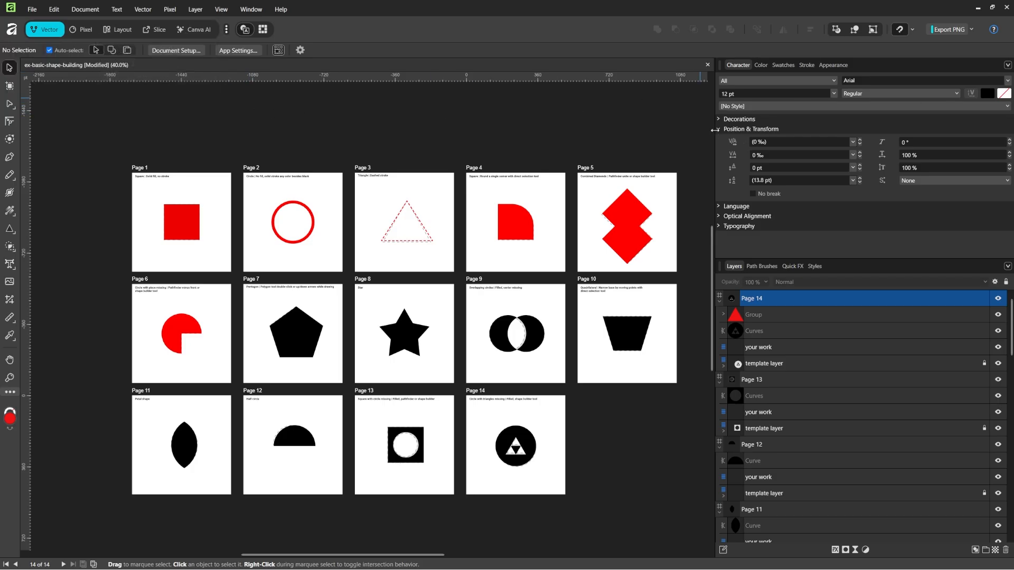
# Narrow the side panels to widen the canvas area and switch to the Slice studio.
pyautogui.moveTo(716, 131); pyautogui.dragTo(794, 184)
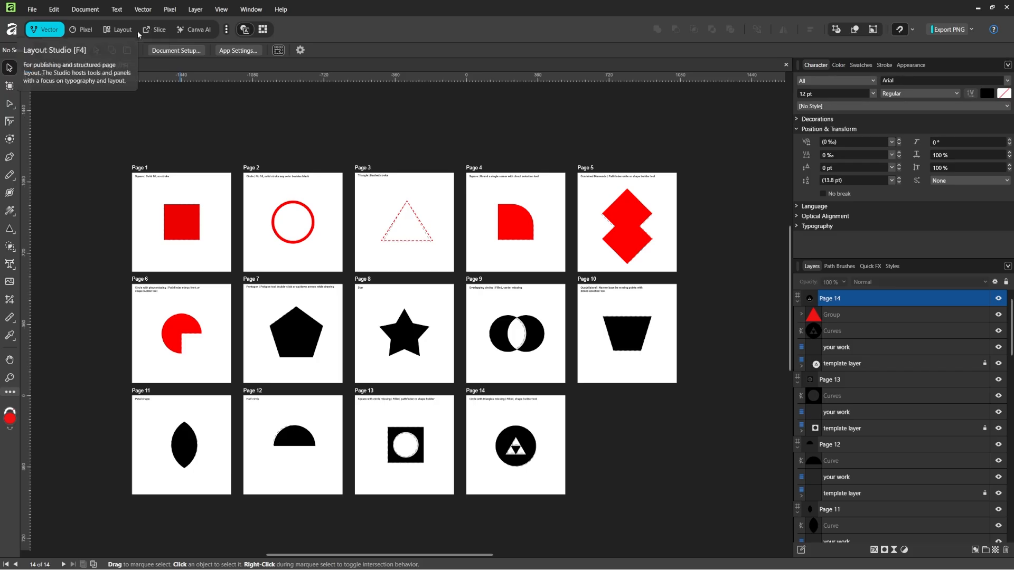
pyautogui.click(226, 30)
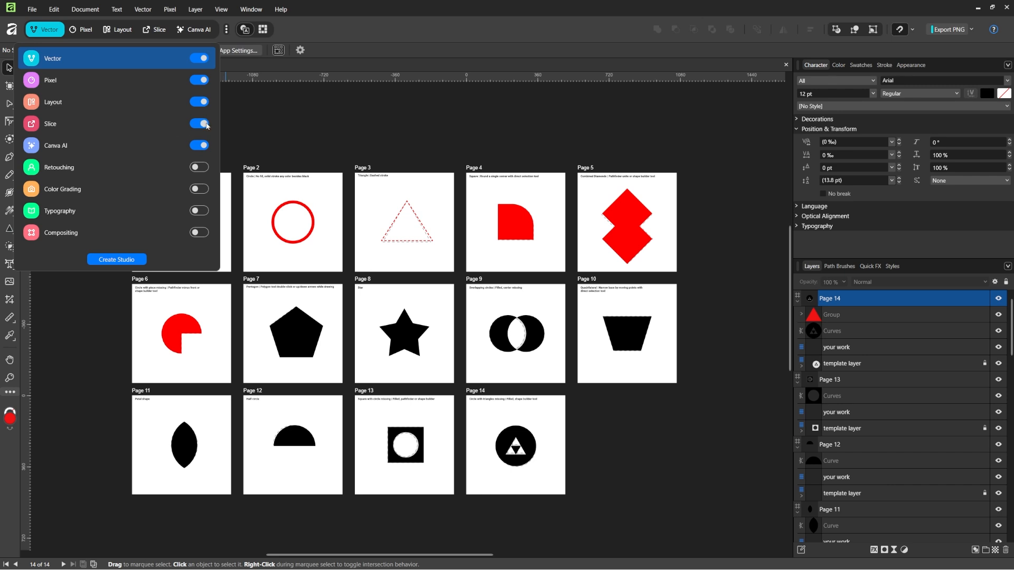
pyautogui.click(289, 126)
pyautogui.click(157, 31)
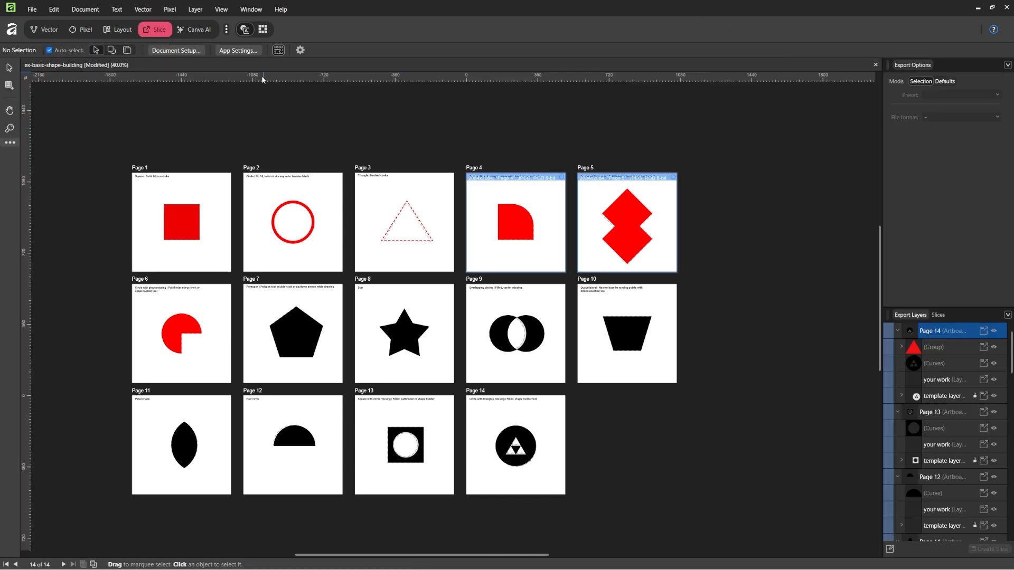
# Delete the existing Page 5 and Page 4 export slices.
pyautogui.click(930, 316)
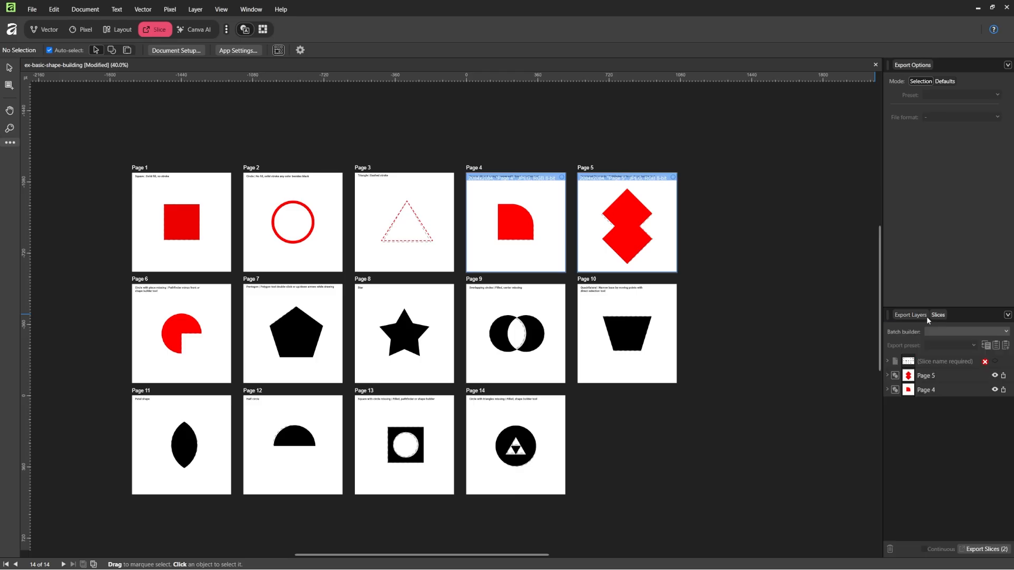
pyautogui.click(920, 379)
pyautogui.keyDown('shift'); pyautogui.click(925, 393); pyautogui.keyUp('shift')
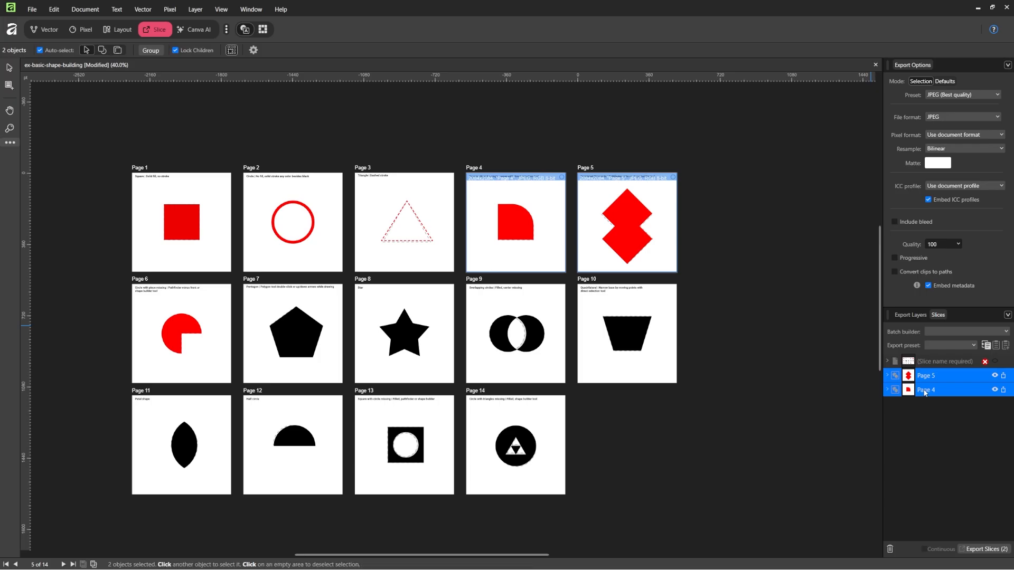
pyautogui.click(890, 549)
# Select the Page 1, Page 2, Page 3 and Page 4 artboards and create export slices from them.
pyautogui.click(905, 315)
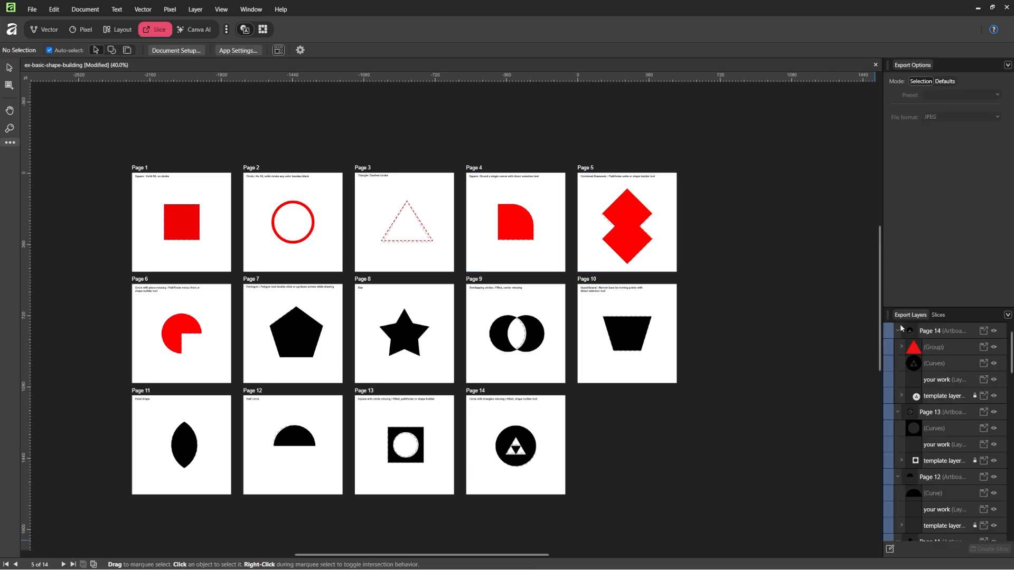
pyautogui.click(478, 168)
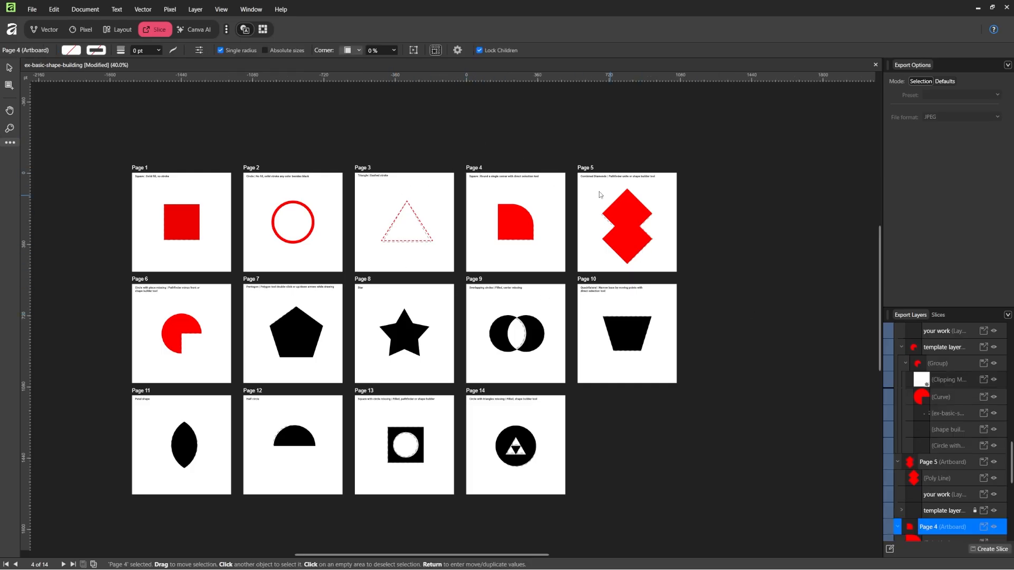
pyautogui.click(156, 155)
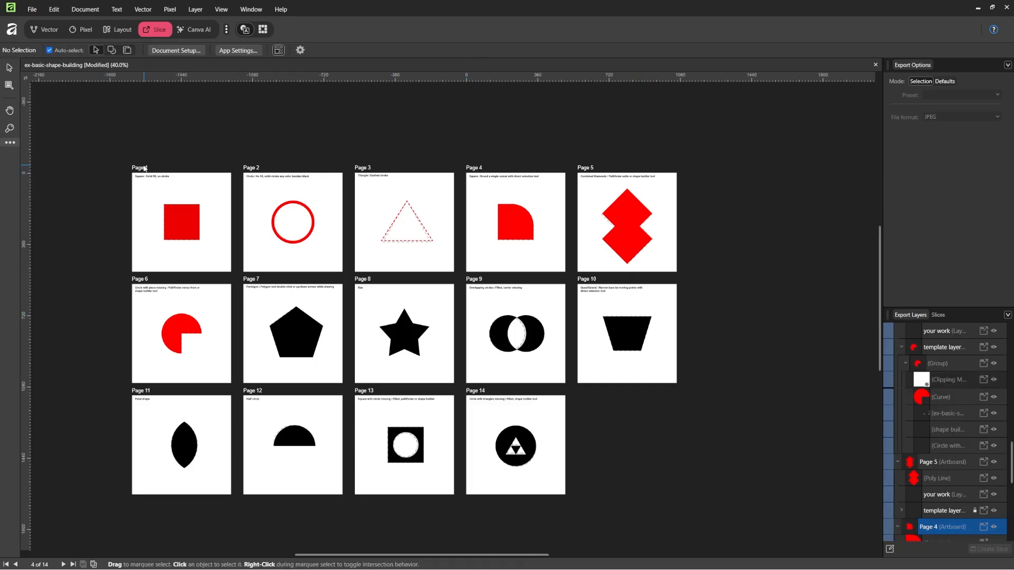
pyautogui.keyDown('shift'); pyautogui.click(250, 169); pyautogui.keyUp('shift')
pyautogui.keyDown('shift'); pyautogui.click(363, 168); pyautogui.keyUp('shift')
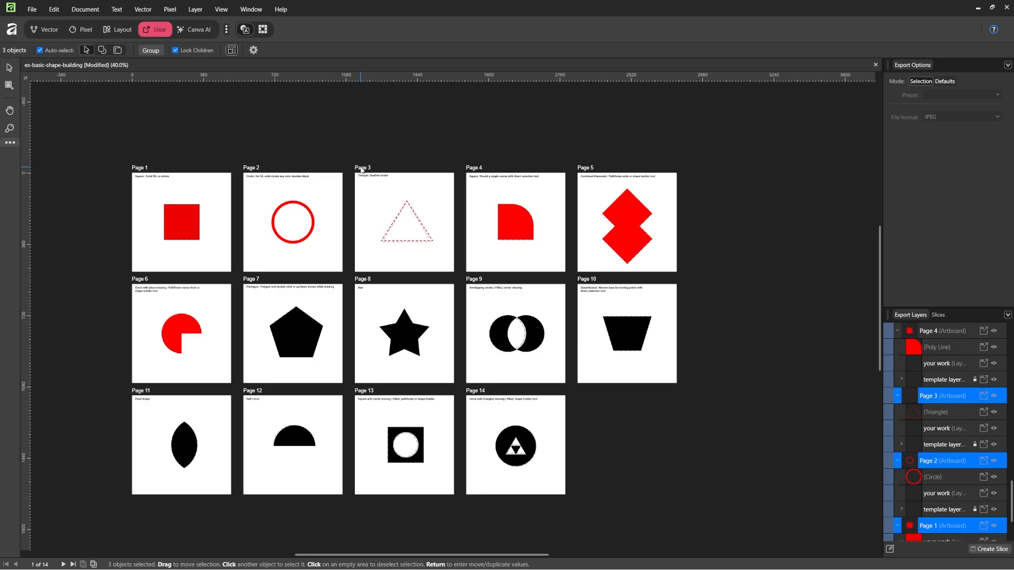
pyautogui.keyDown('shift'); pyautogui.click(475, 169); pyautogui.keyUp('shift')
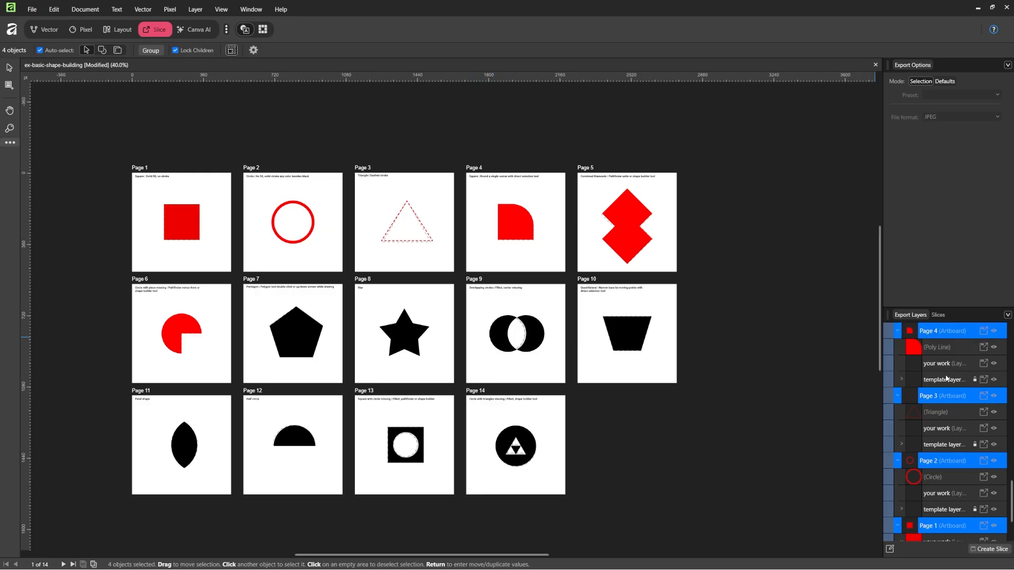
pyautogui.click(998, 551)
# Export the Page 1 to Page 4 slices into a new Desktop folder named shape-building.
pyautogui.click(939, 315)
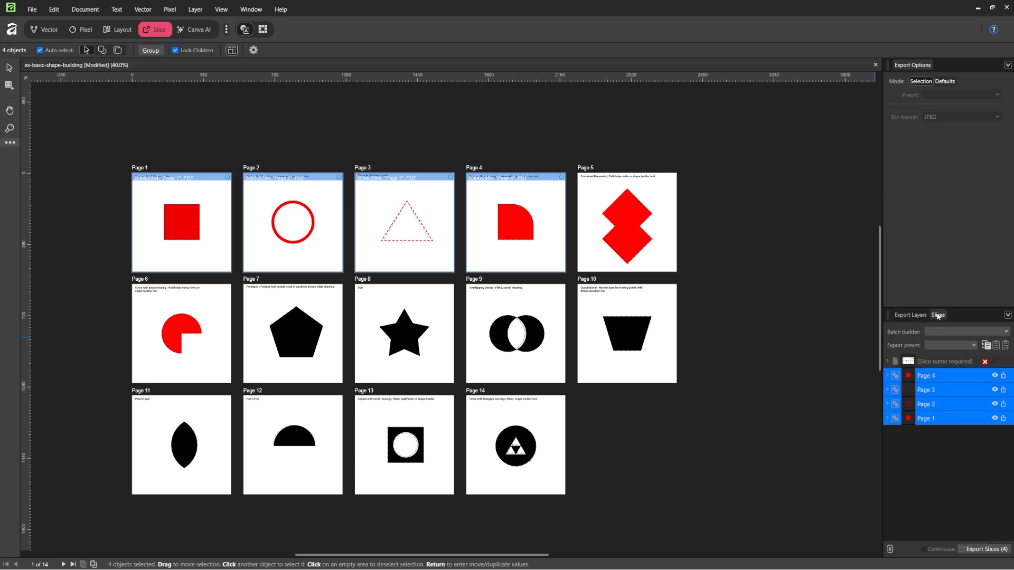
pyautogui.click(983, 550)
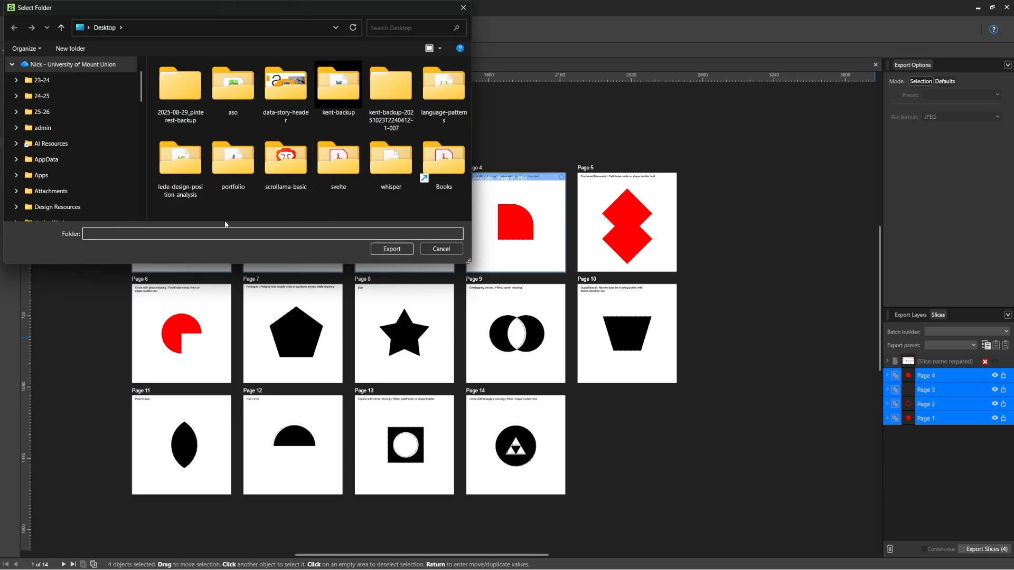
pyautogui.click(70, 48)
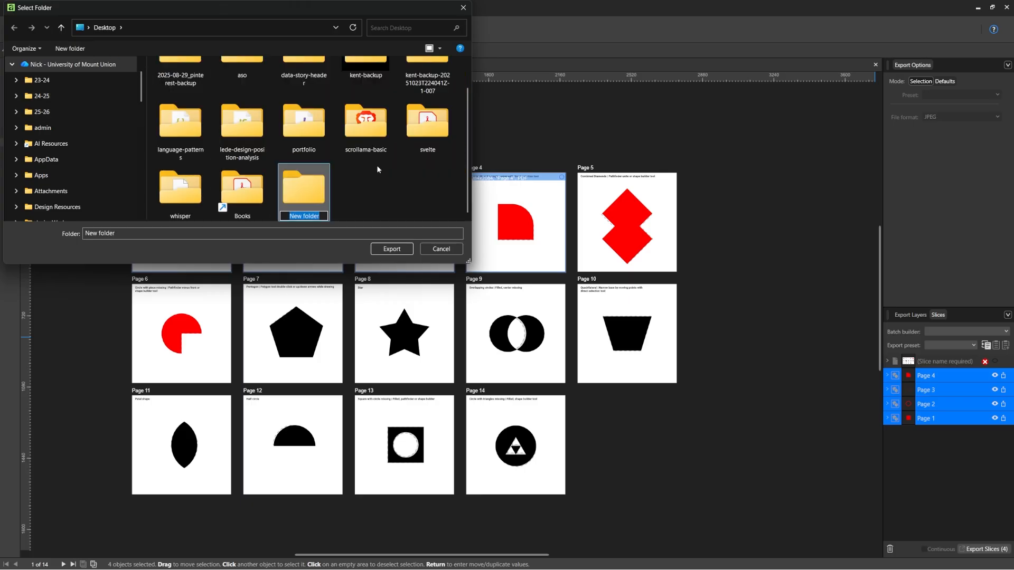
pyautogui.write('shape-building')
pyautogui.press('Return')
pyautogui.doubleClick(320, 211)
pyautogui.click(392, 249)
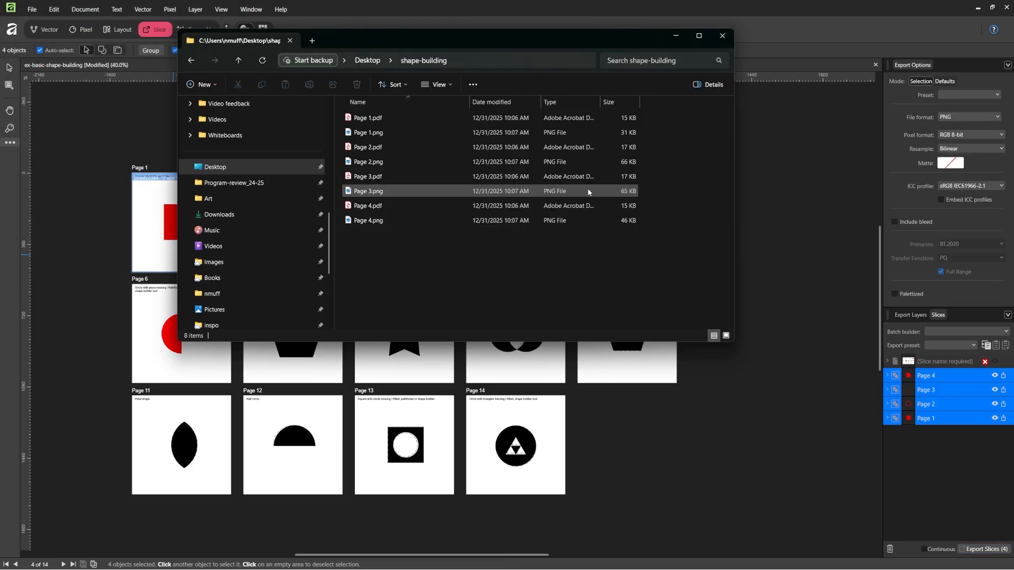
# Display the exported files in the shape-building folder as extra large icons, look them over and close the folder window.
pyautogui.click(437, 85)
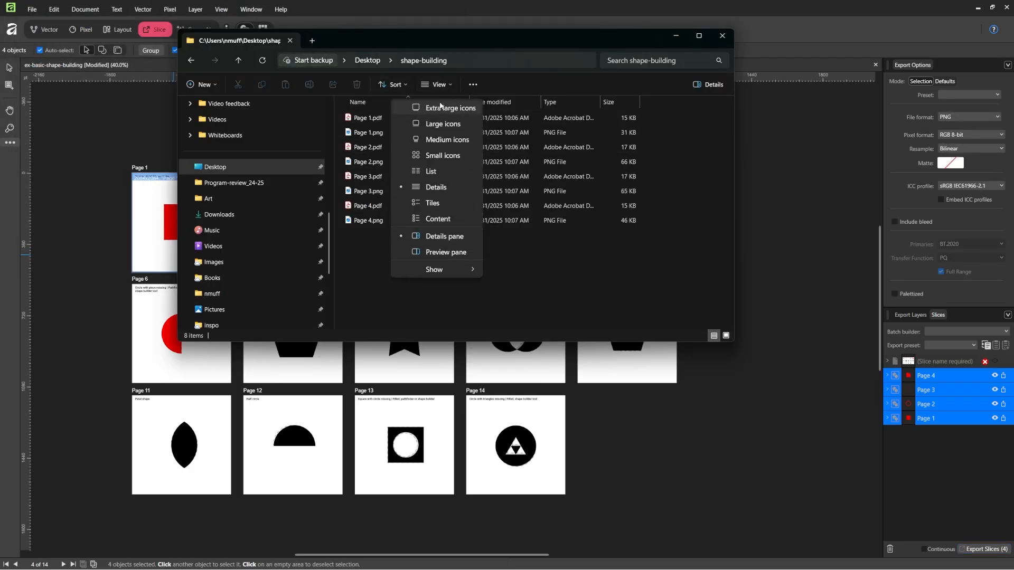
pyautogui.click(440, 107)
pyautogui.click(652, 270)
pyautogui.scroll(-2, 397, 197)
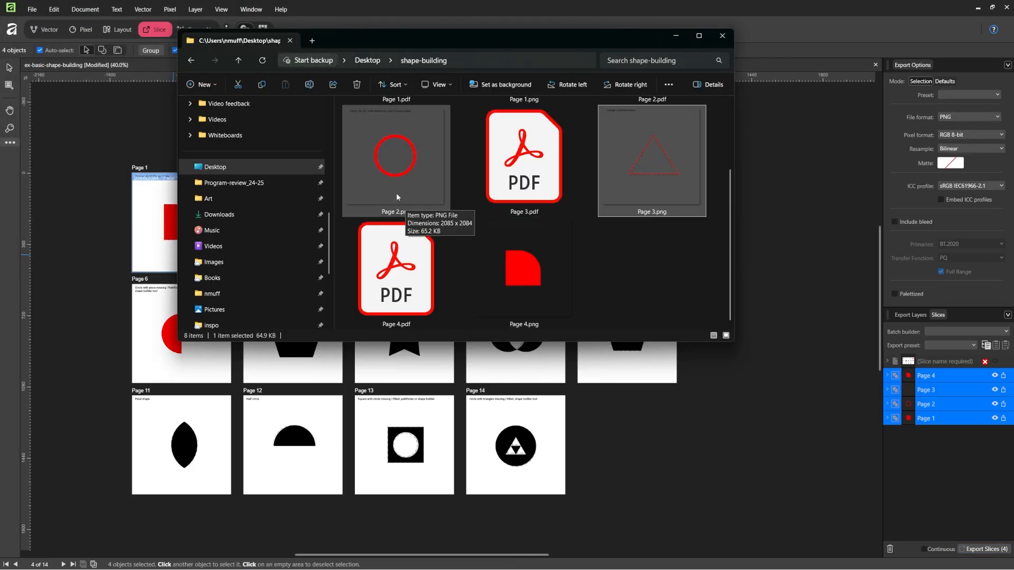
pyautogui.click(727, 41)
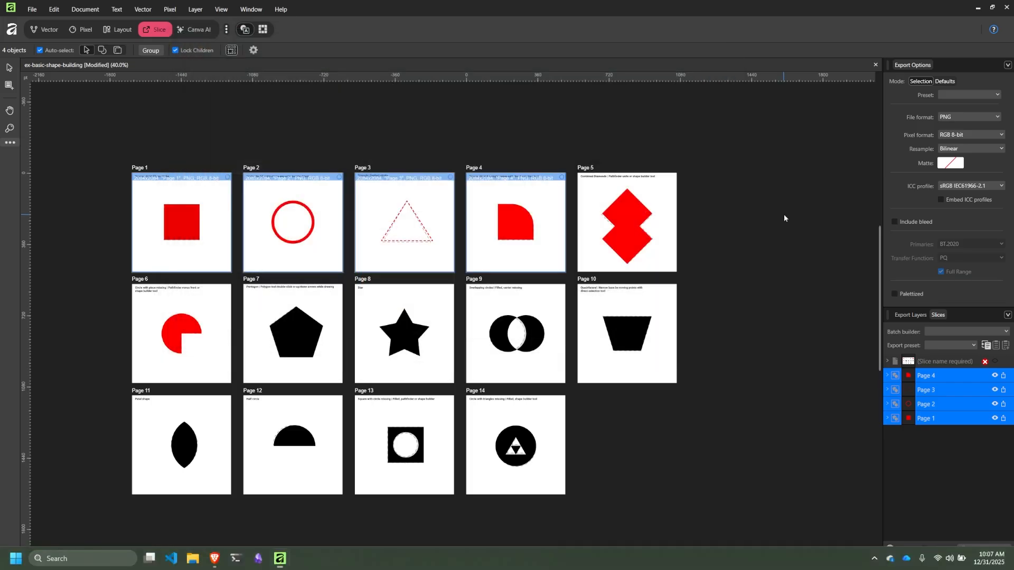
# Deselect the four page slices and return to the Vector studio.
pyautogui.click(784, 218)
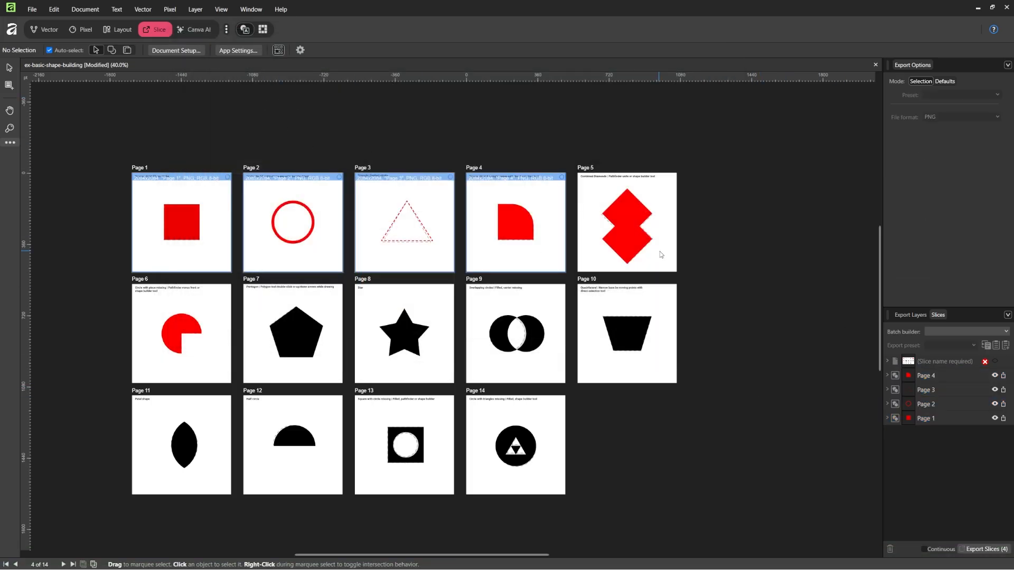
pyautogui.scroll(-1, 660, 252)
pyautogui.scroll(1, 380, 165)
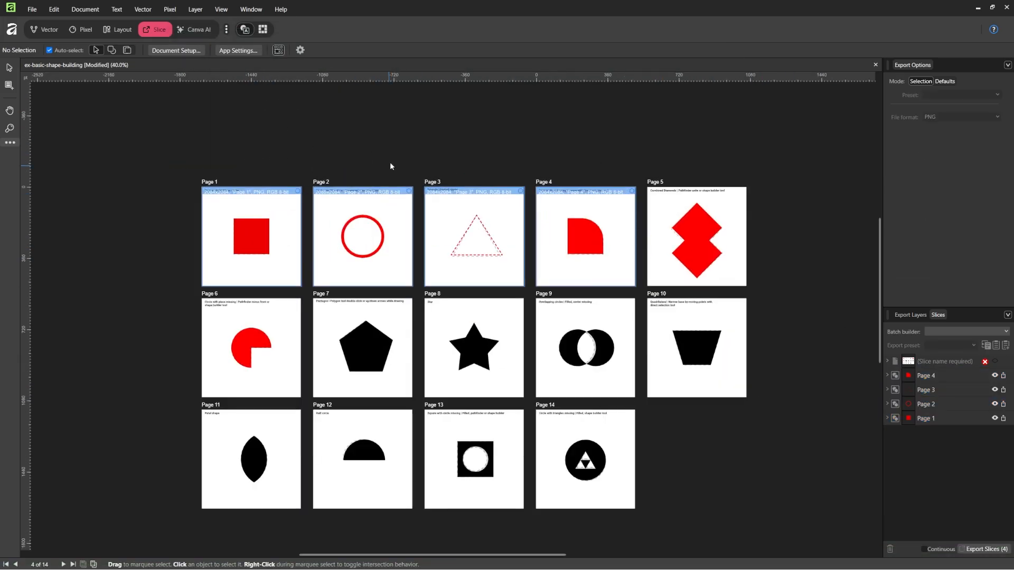
pyautogui.moveTo(473, 153); pyautogui.dragTo(448, 125)
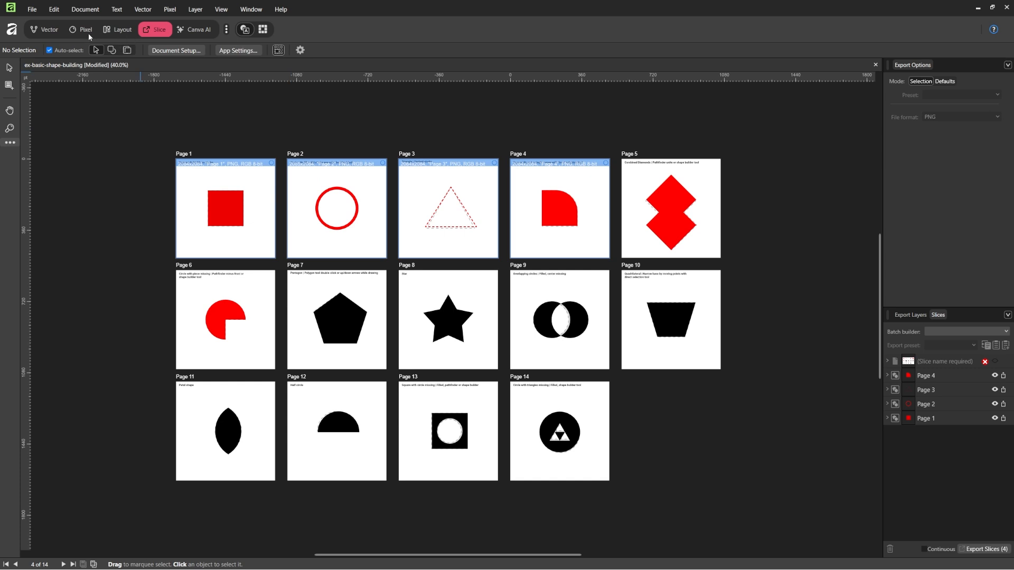
pyautogui.click(56, 31)
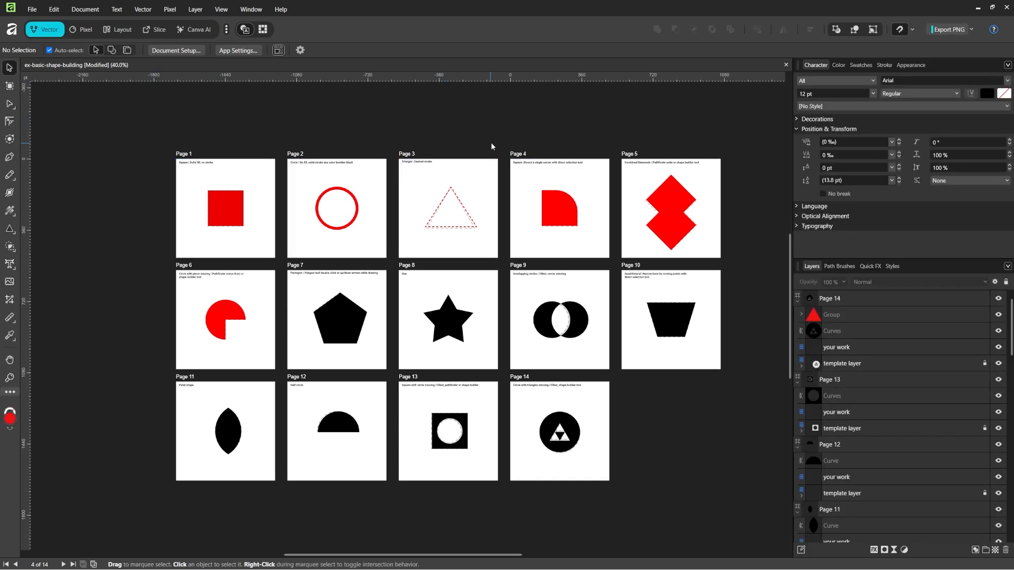
pyautogui.moveTo(491, 147); pyautogui.dragTo(466, 132)
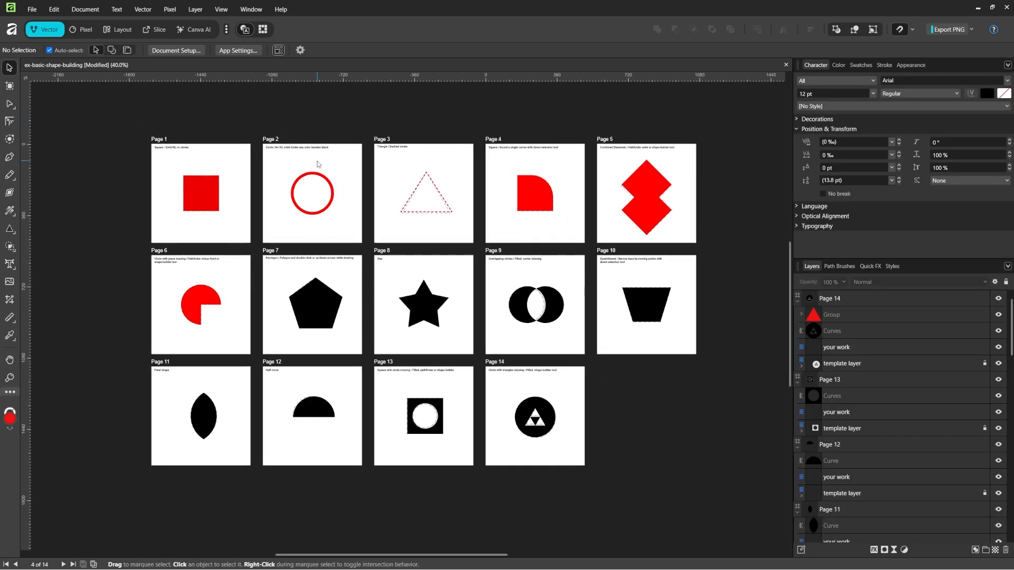